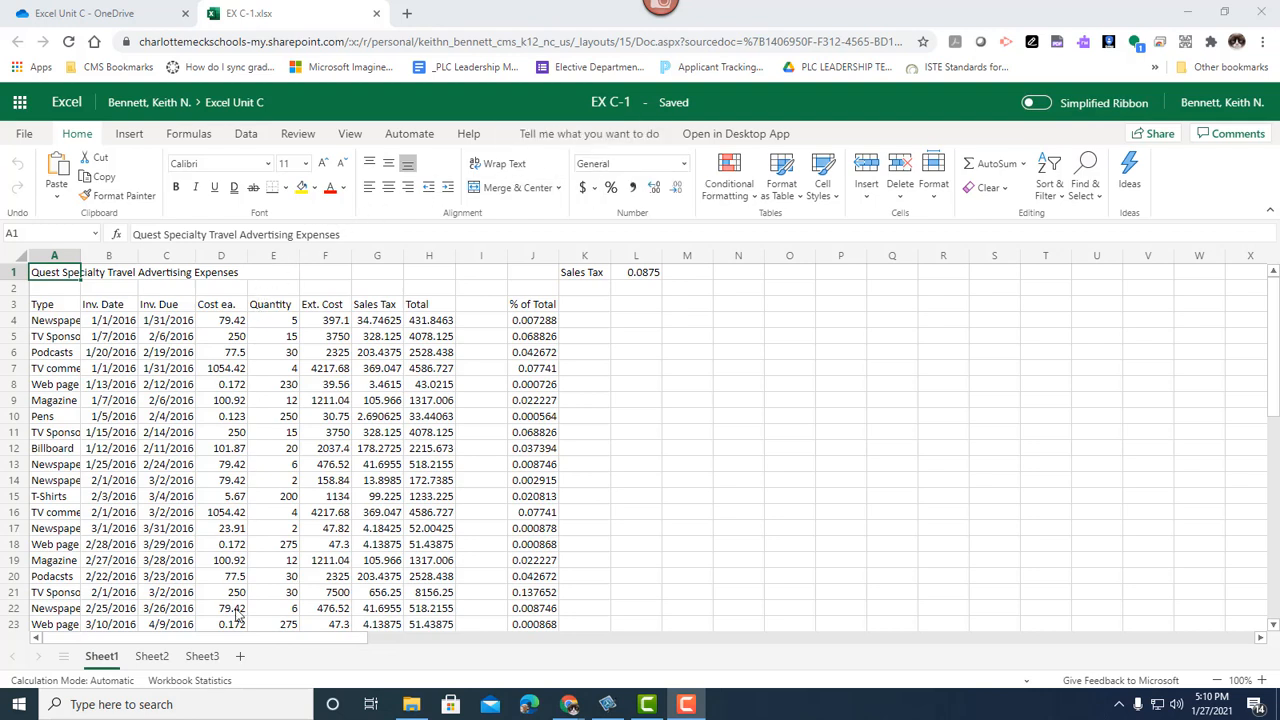
Step: Format the Cost ea. values in D4:D32 with the $ English (United States) accounting format
left_click(48, 232)
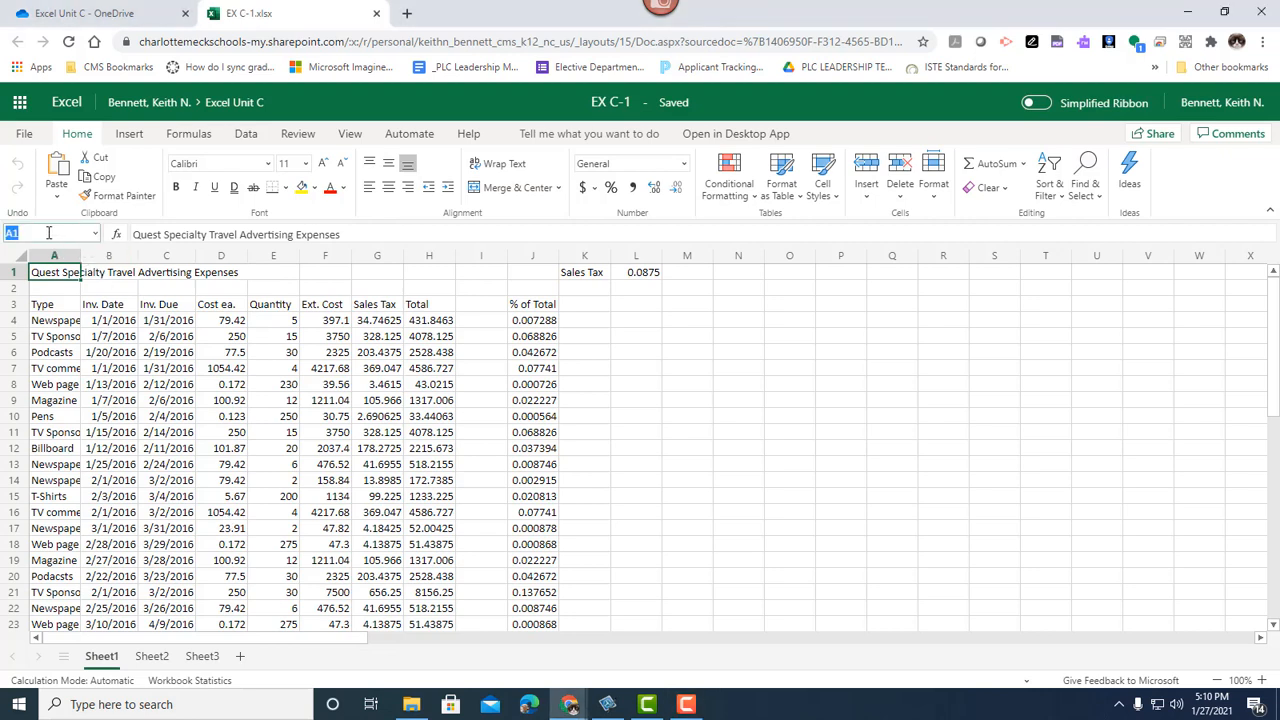
type("d4:d32")
key("Return")
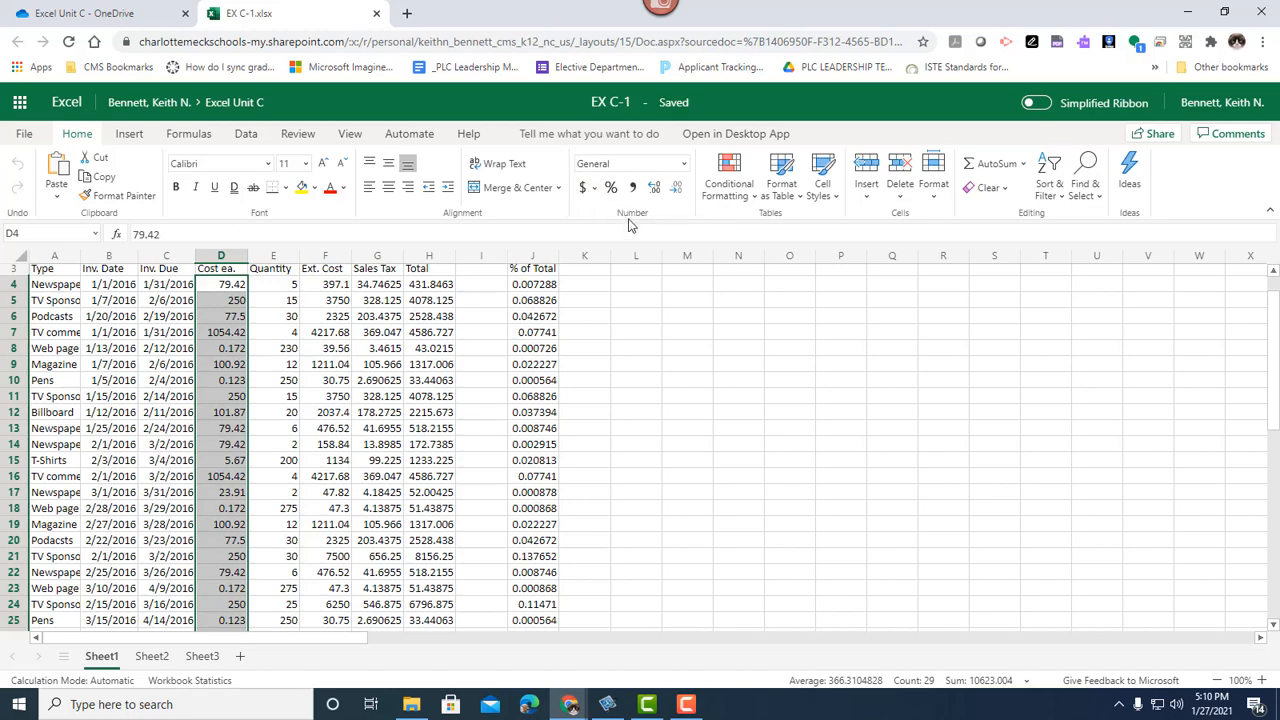
left_click(583, 190)
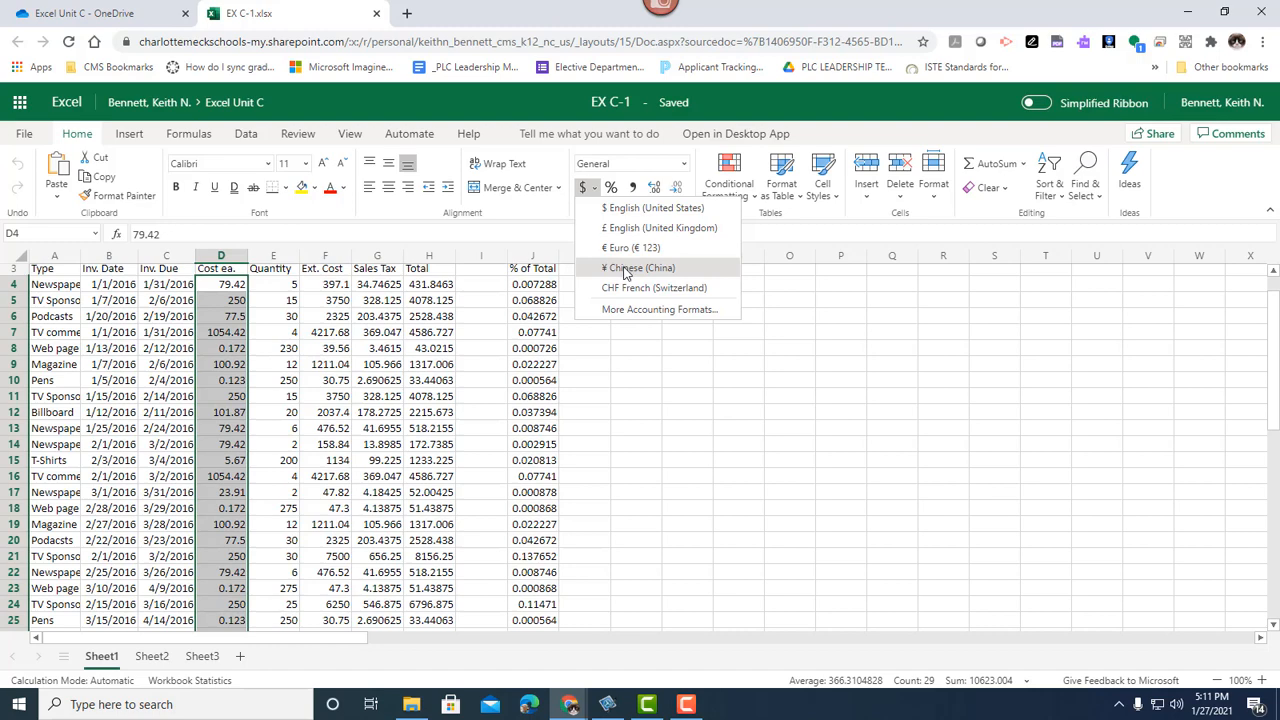
left_click(637, 210)
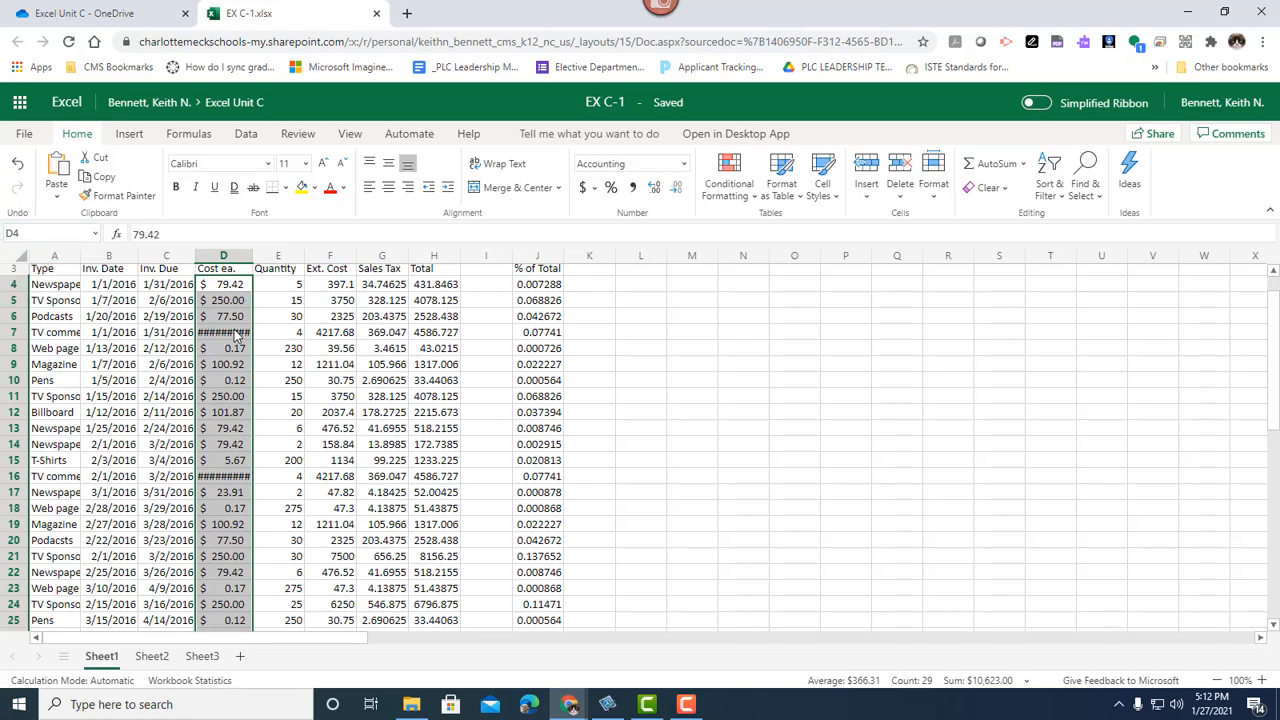
scroll(218, 484, "down", 5)
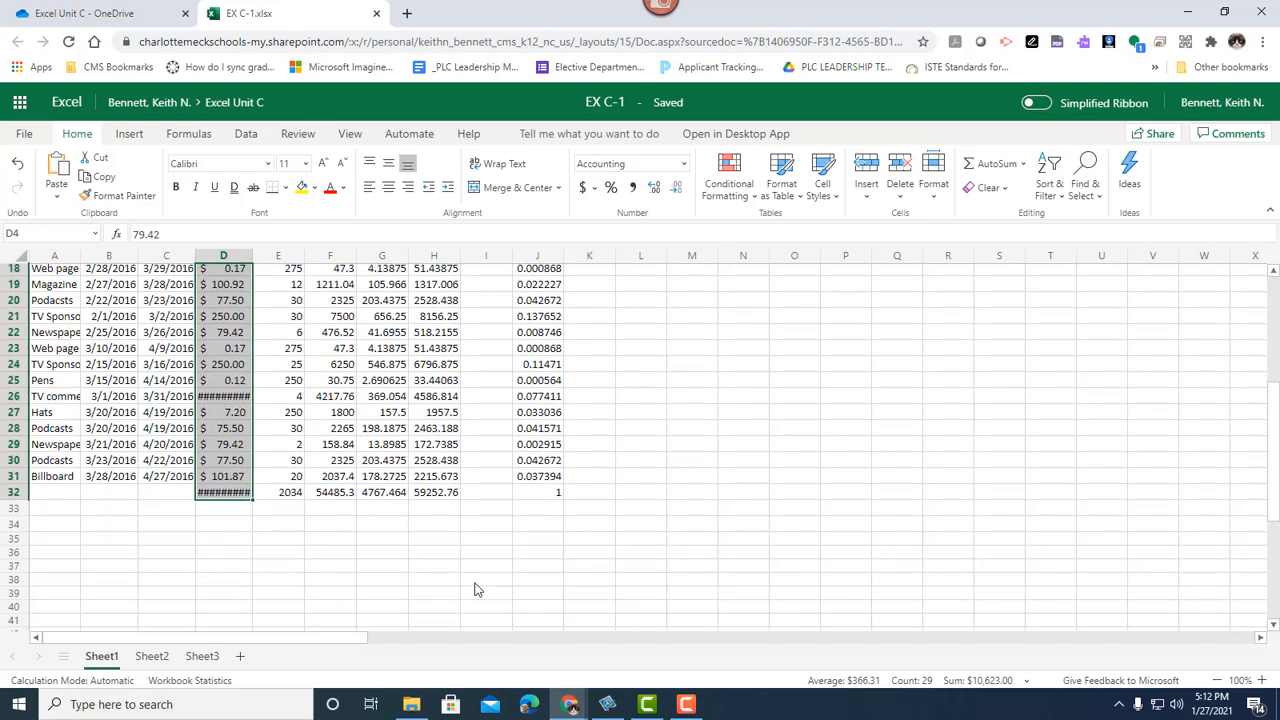
scroll(475, 590, "up", 6)
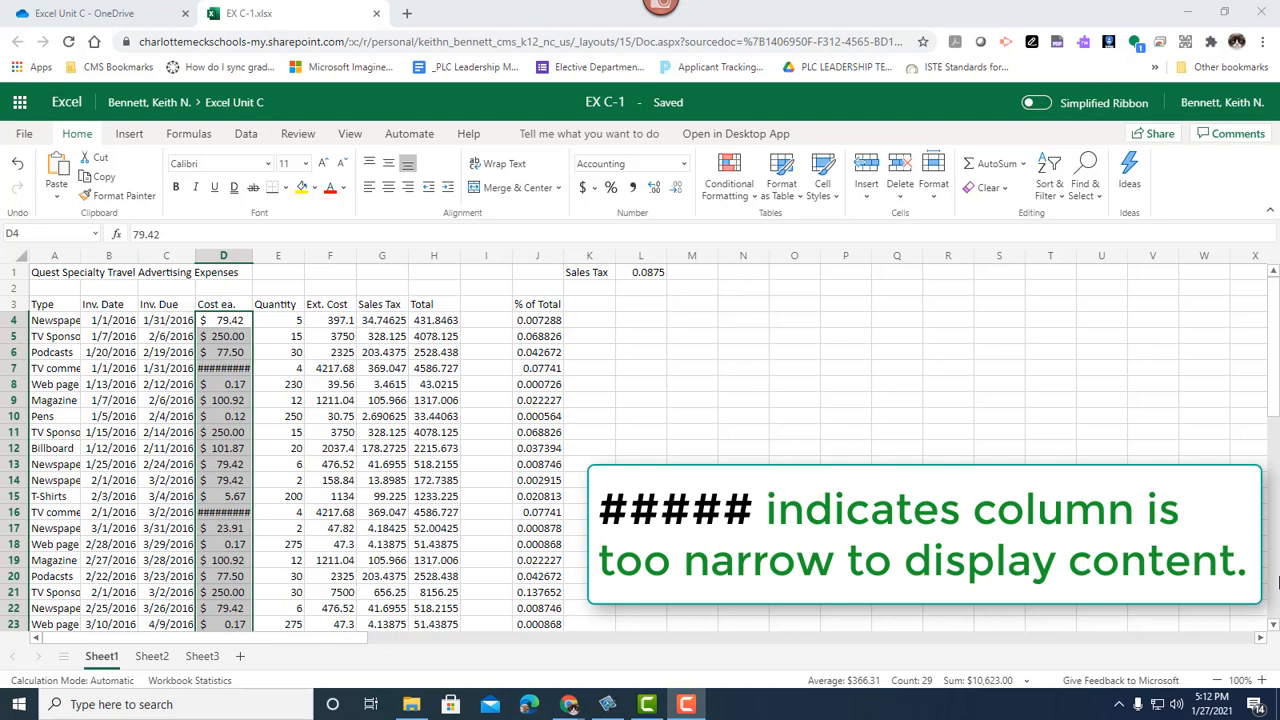
Step: Apply the Comma Style number format to the Ext. Cost, Sales Tax and Total values in F4:H32
left_click(60, 231)
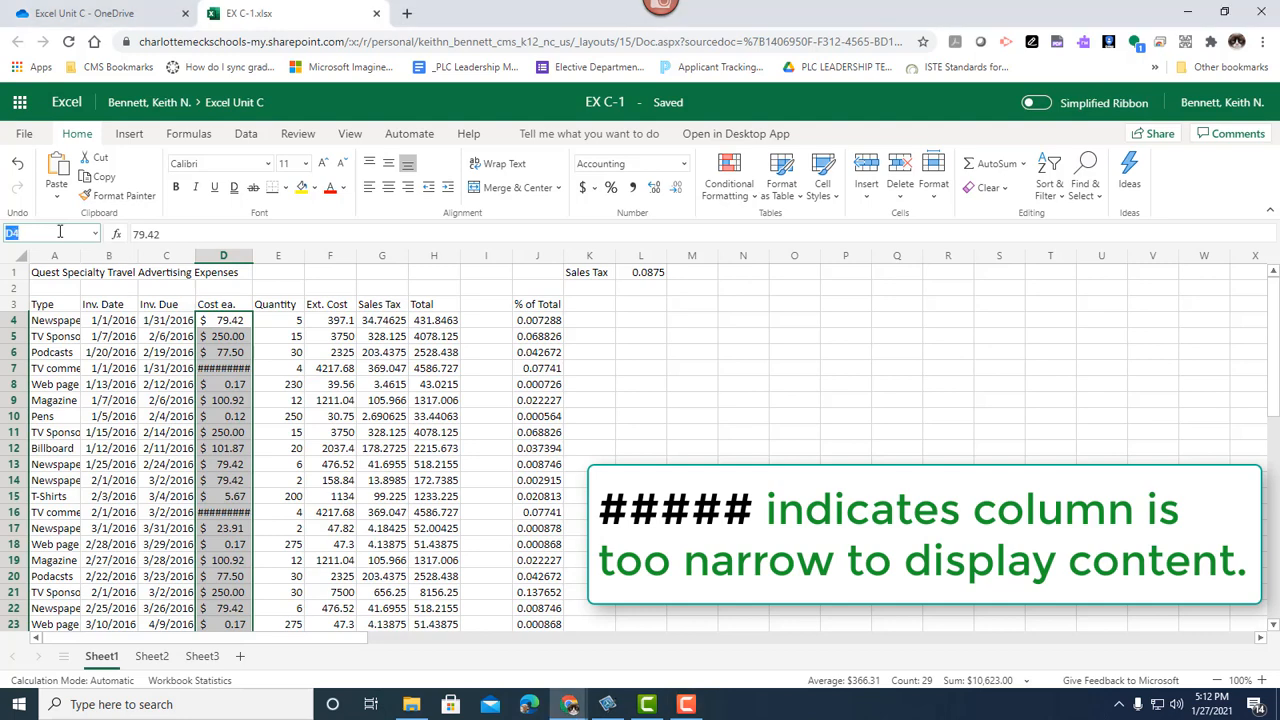
type("f4:h")
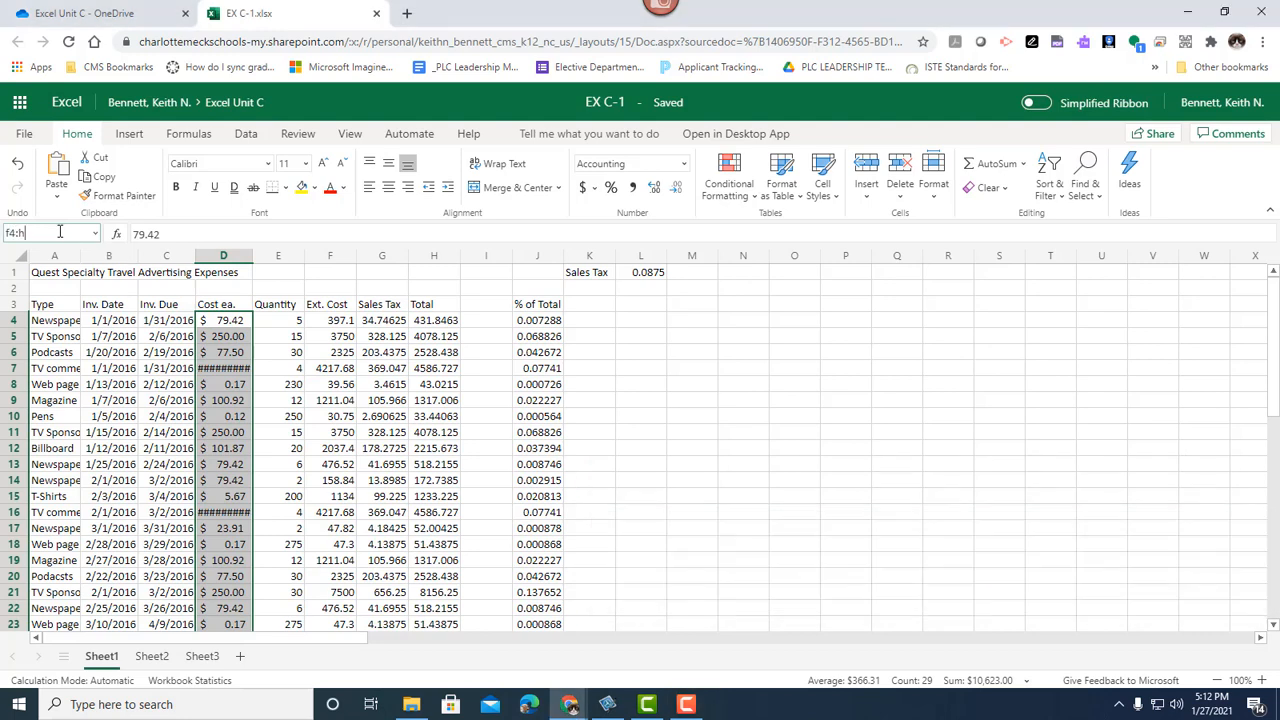
type("32")
key("Return")
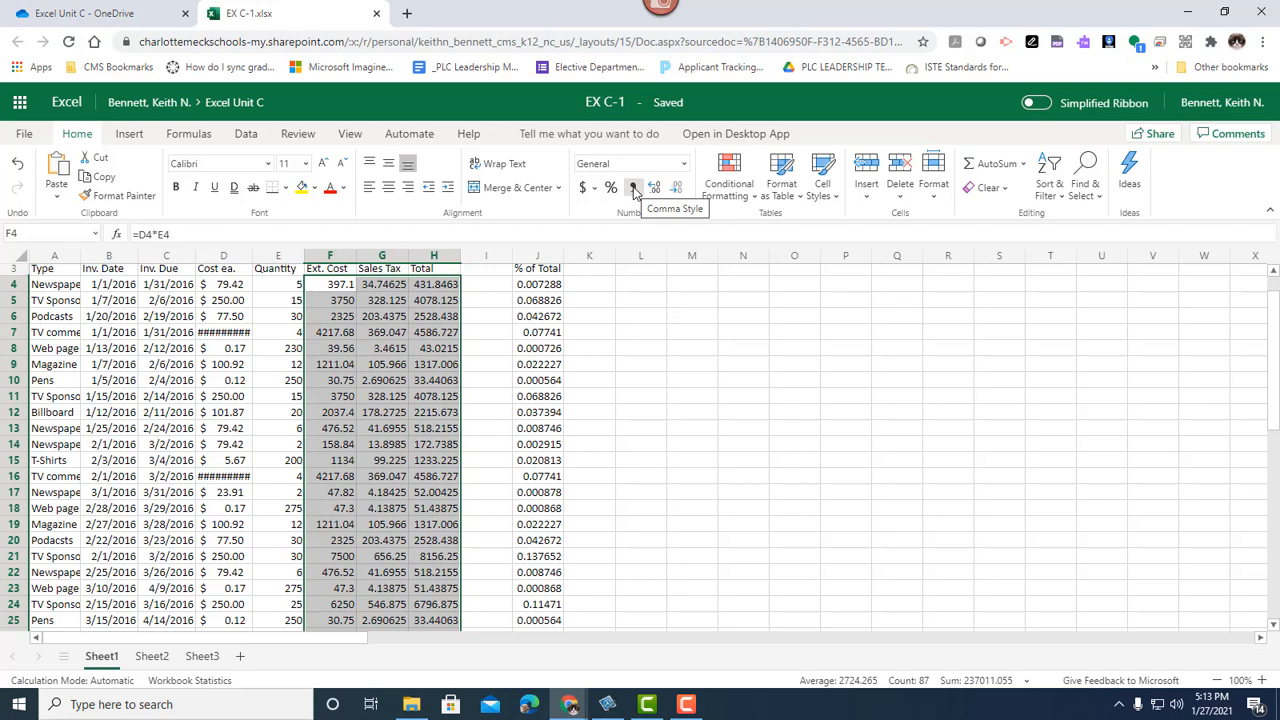
left_click(633, 190)
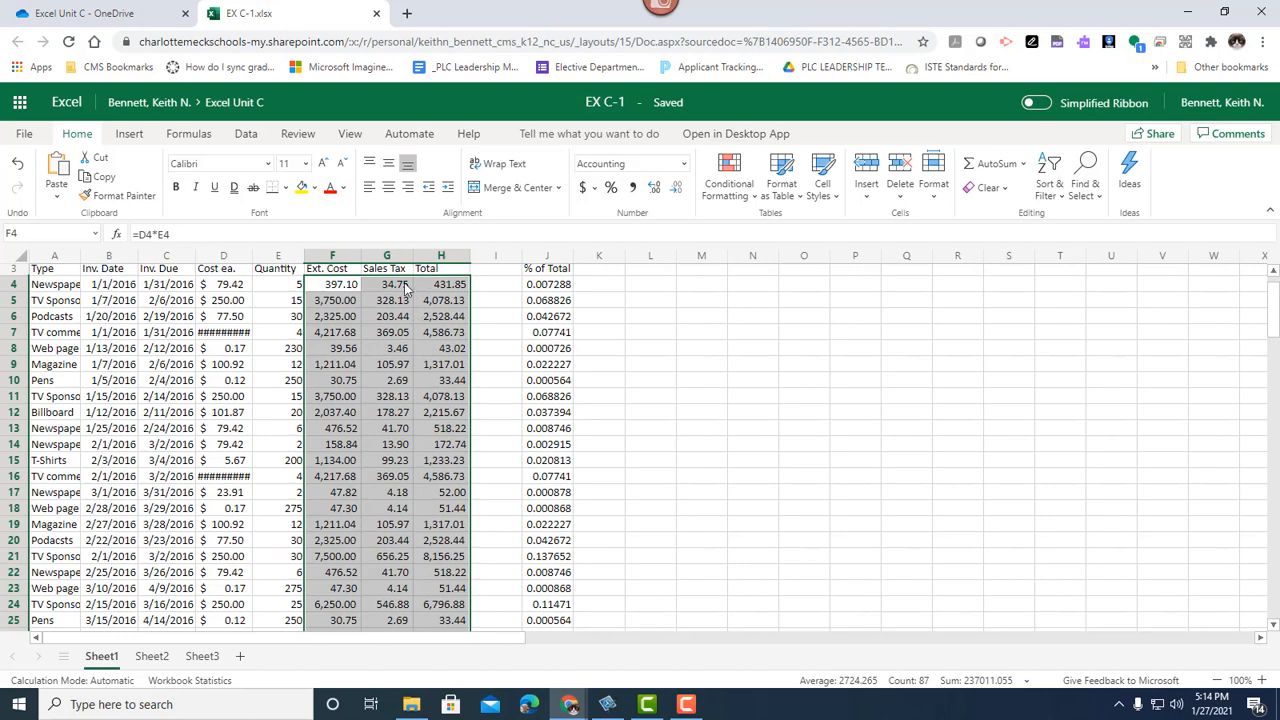
scroll(458, 456, "up", 2)
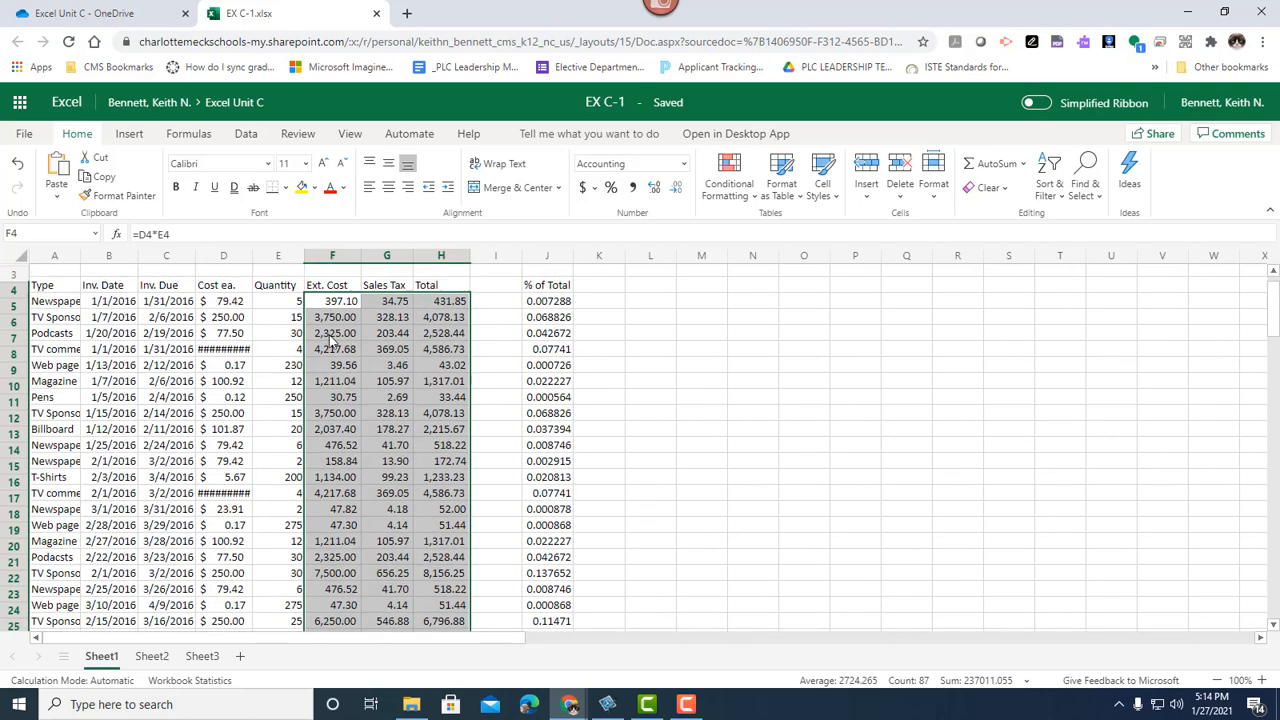
Step: Format the % of Total values in J4:J32 as percentages with one decimal place
left_click(50, 234)
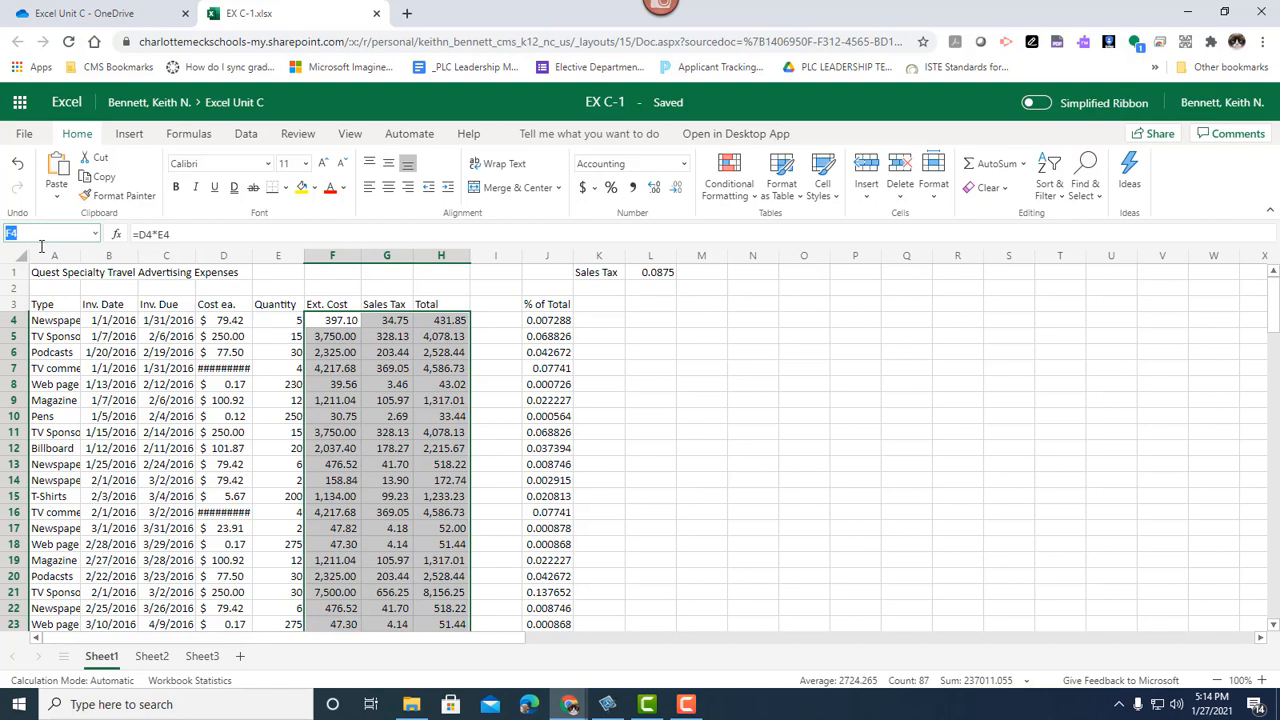
type("J4:j32")
key("Return")
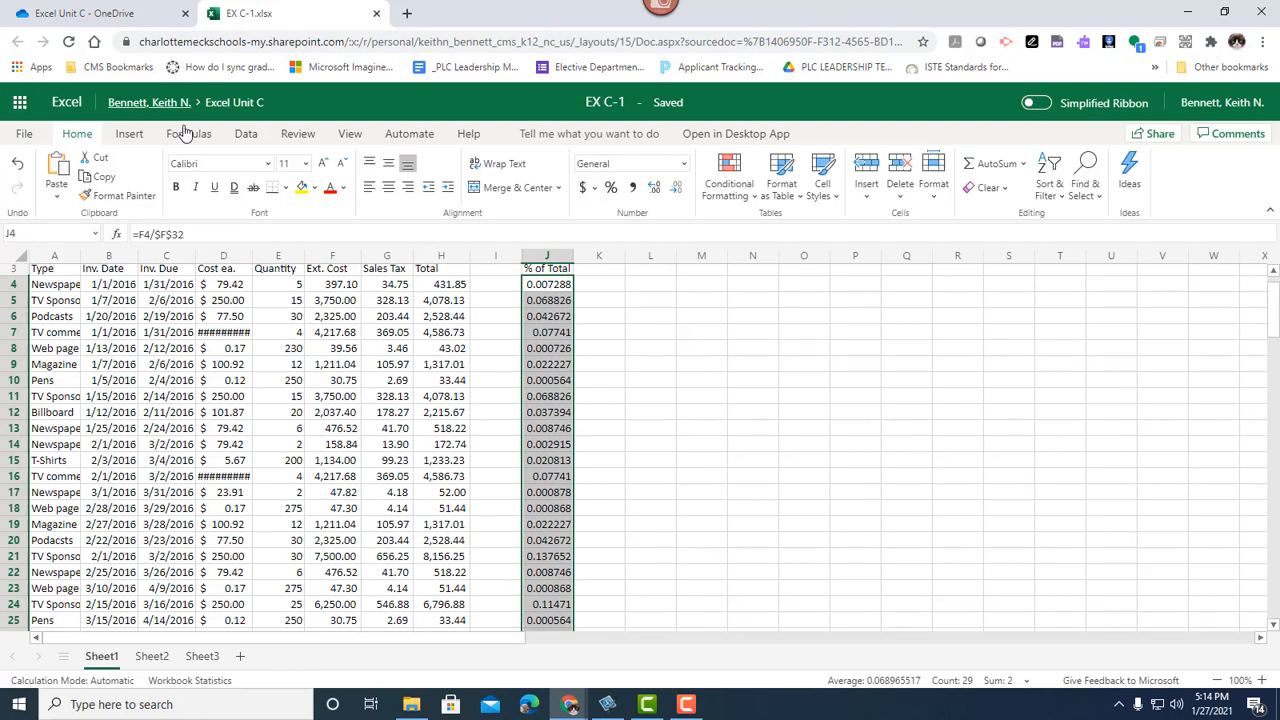
left_click(611, 190)
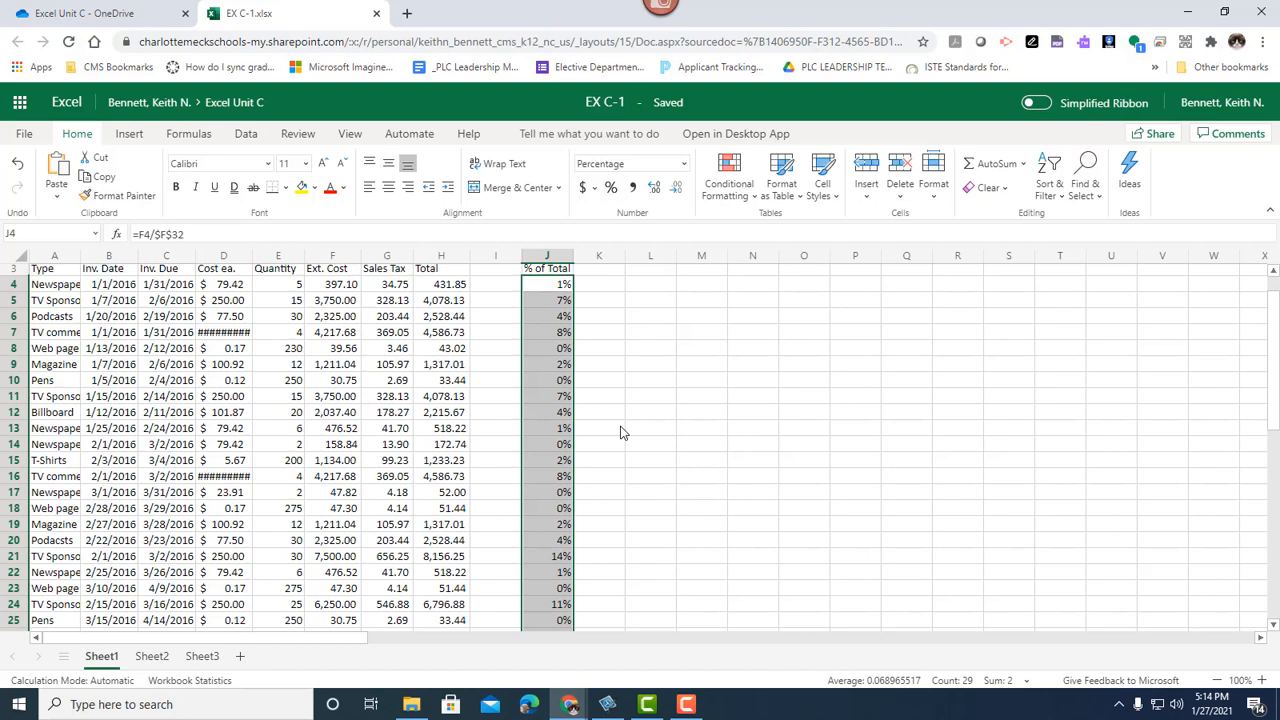
left_click(656, 190)
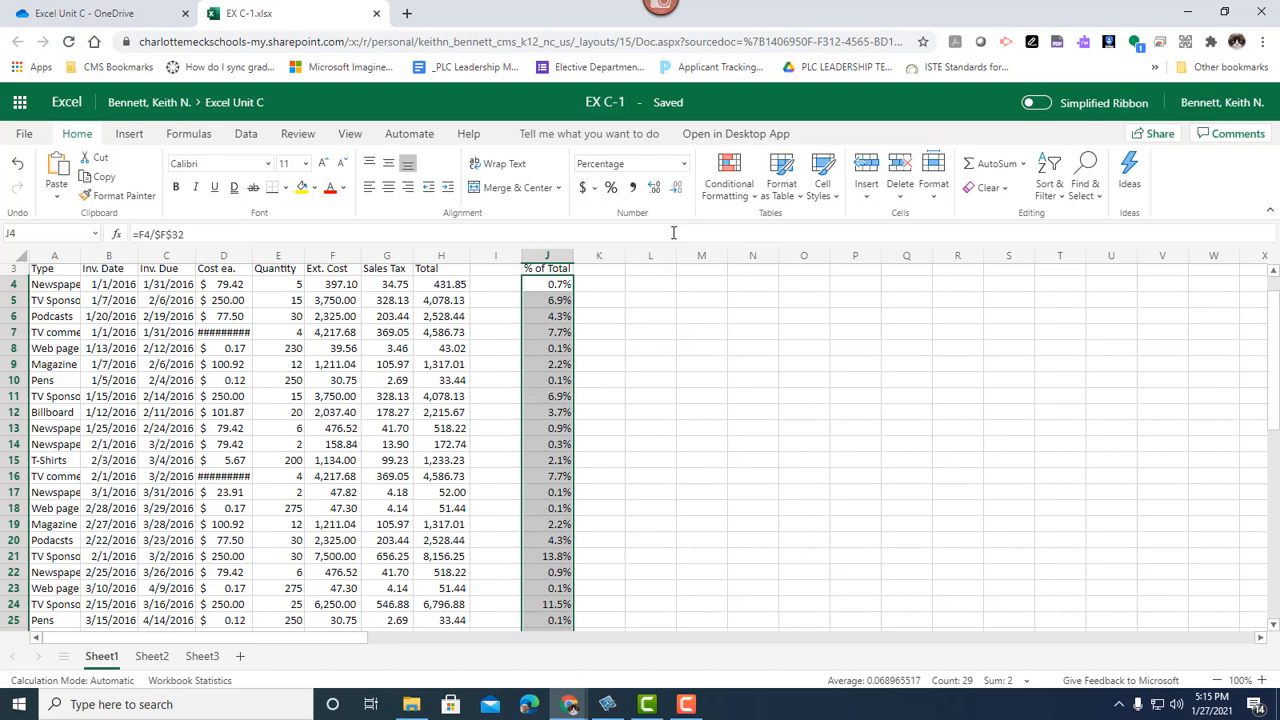
Step: Select the invoice dates in B4:B31 and bring up the 14-Mar-12 date types among the detailed number formats
left_click(64, 232)
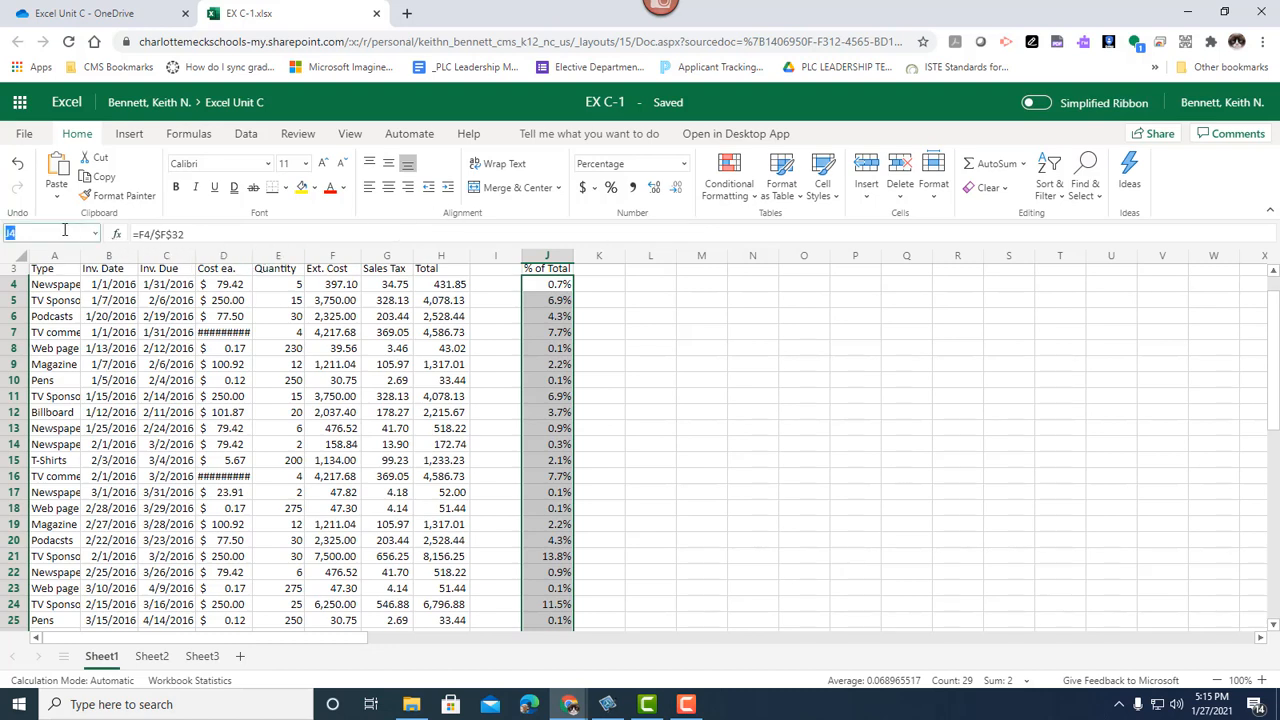
type("b4:b31")
key("Return")
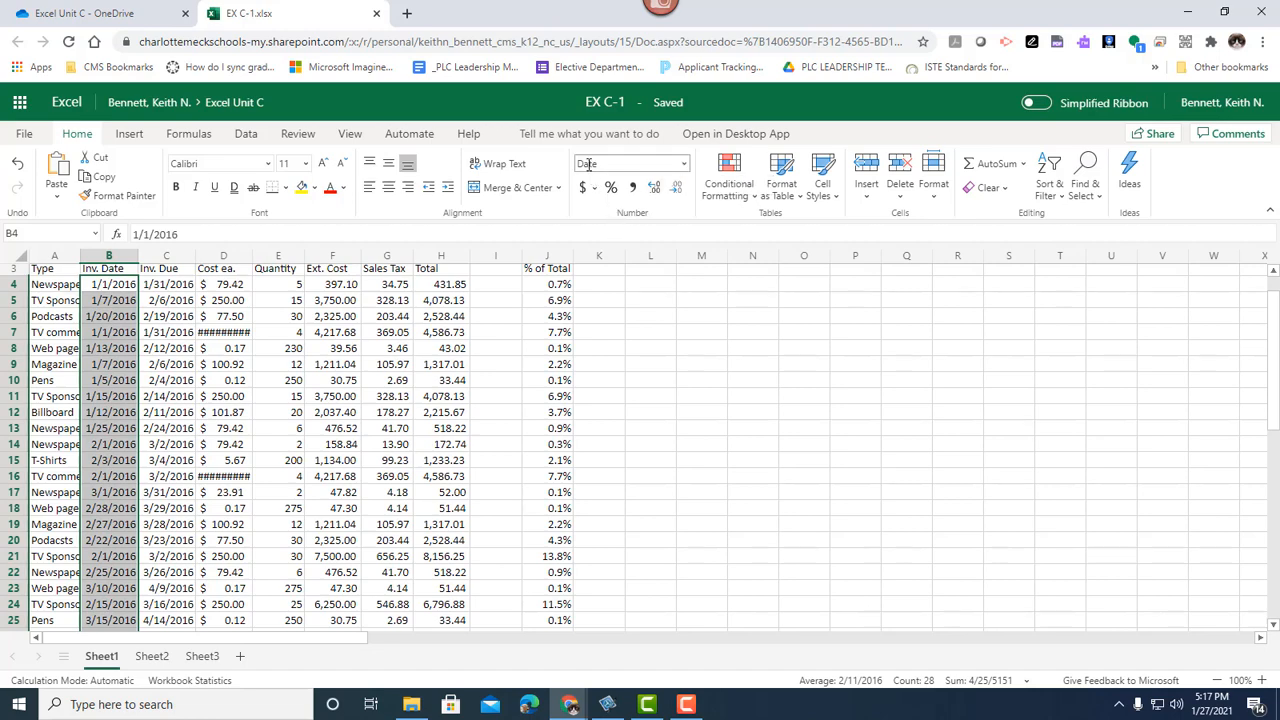
left_click(685, 166)
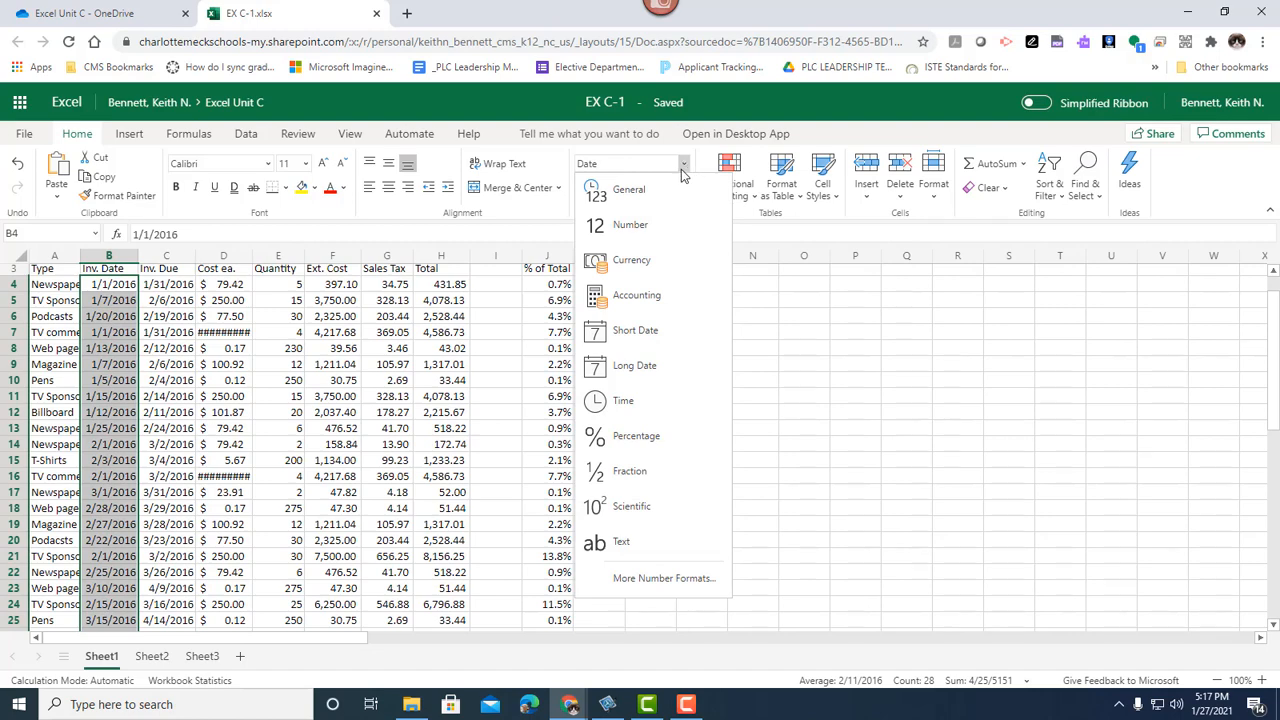
left_click(652, 578)
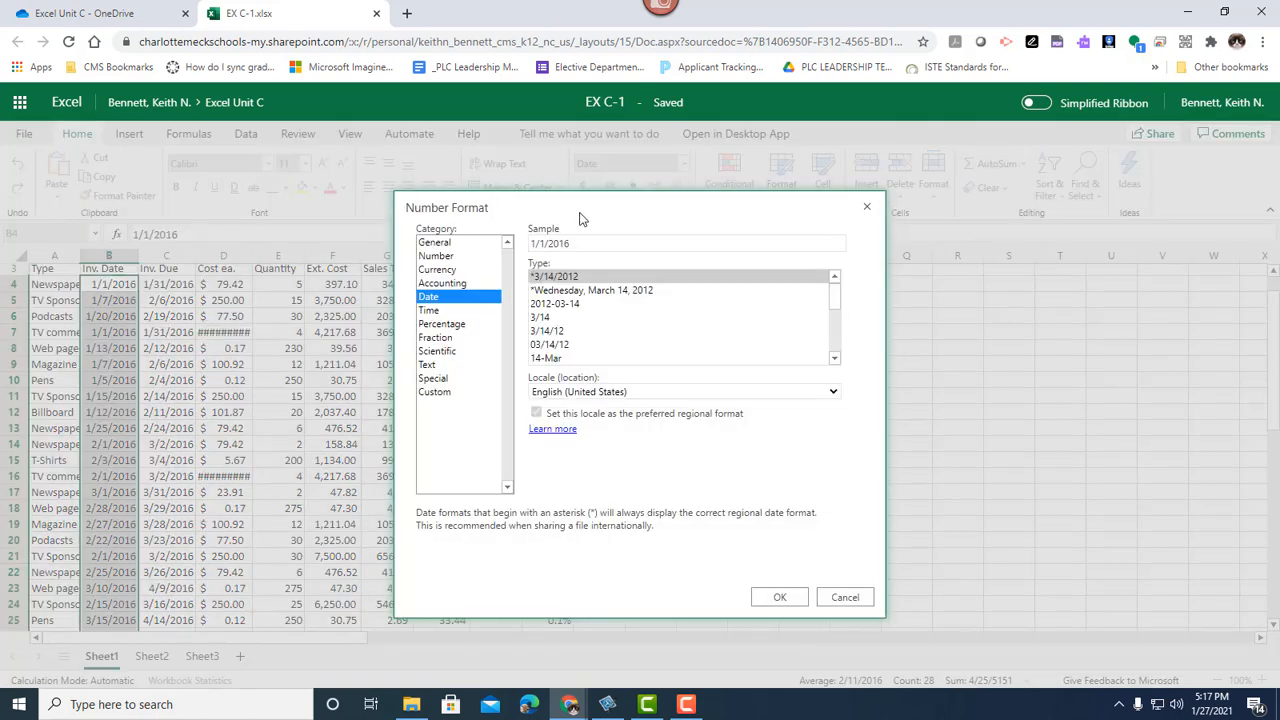
left_click_drag(578, 198, 701, 210)
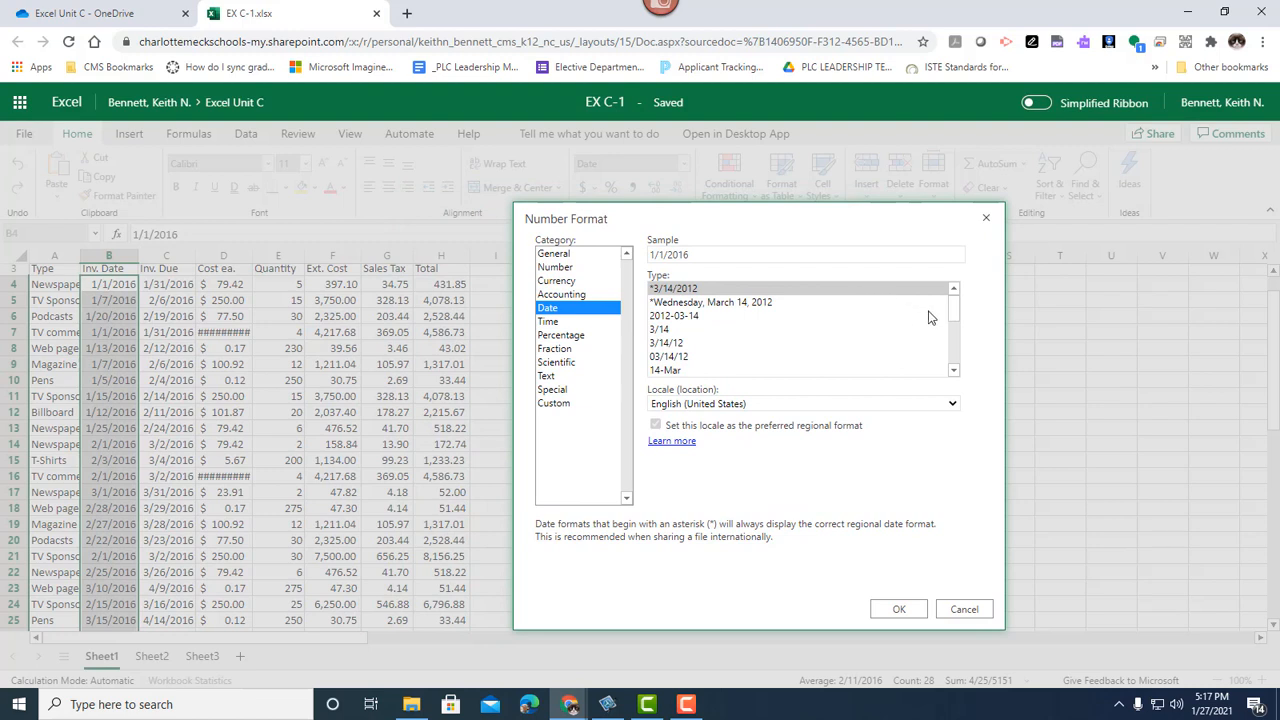
left_click_drag(950, 315, 889, 325)
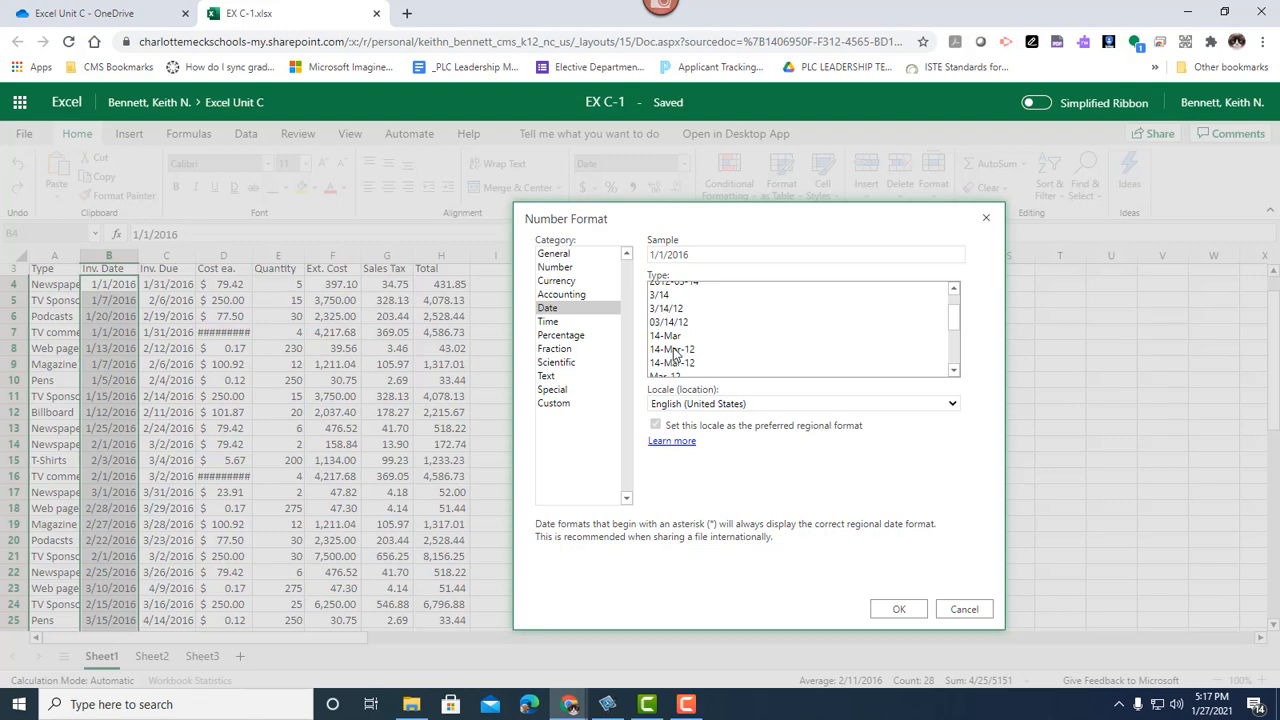
Step: Compare the sample dates of the two 14-Mar-12 date types, alternating between them
left_click(674, 350)
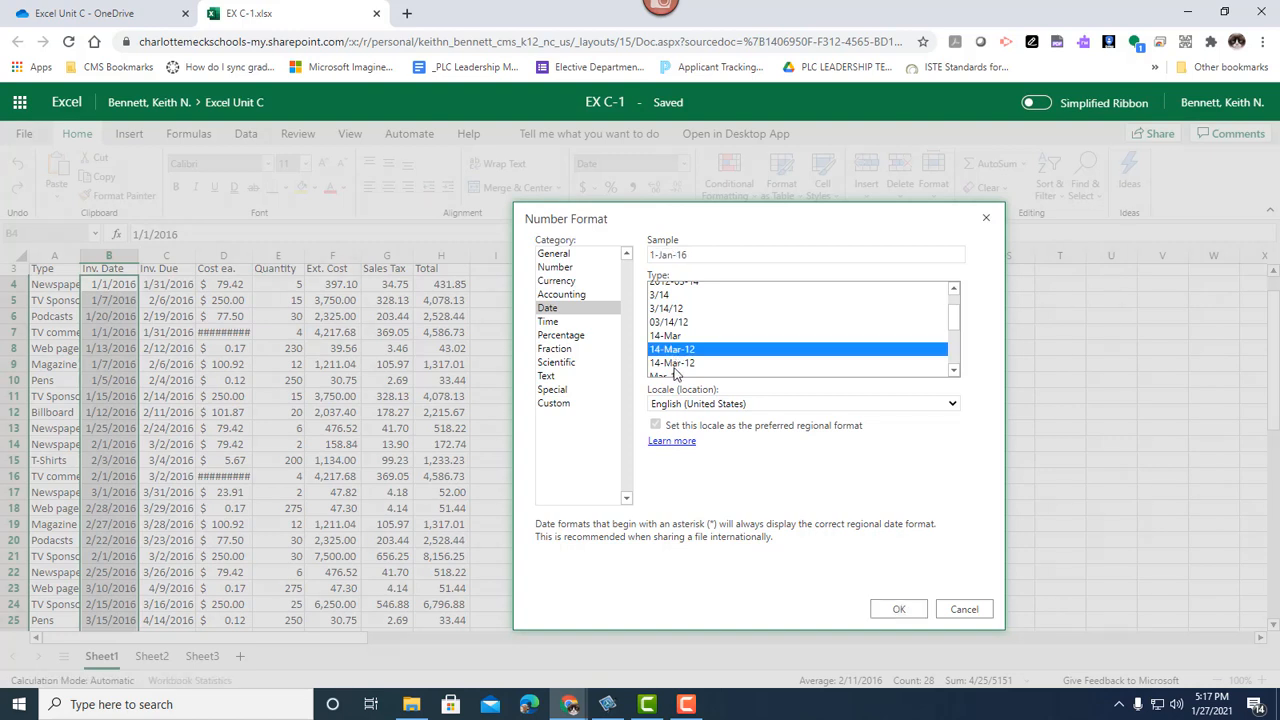
left_click(682, 364)
left_click(692, 351)
left_click(689, 362)
left_click(692, 350)
left_click(684, 363)
left_click(690, 350)
left_click(688, 364)
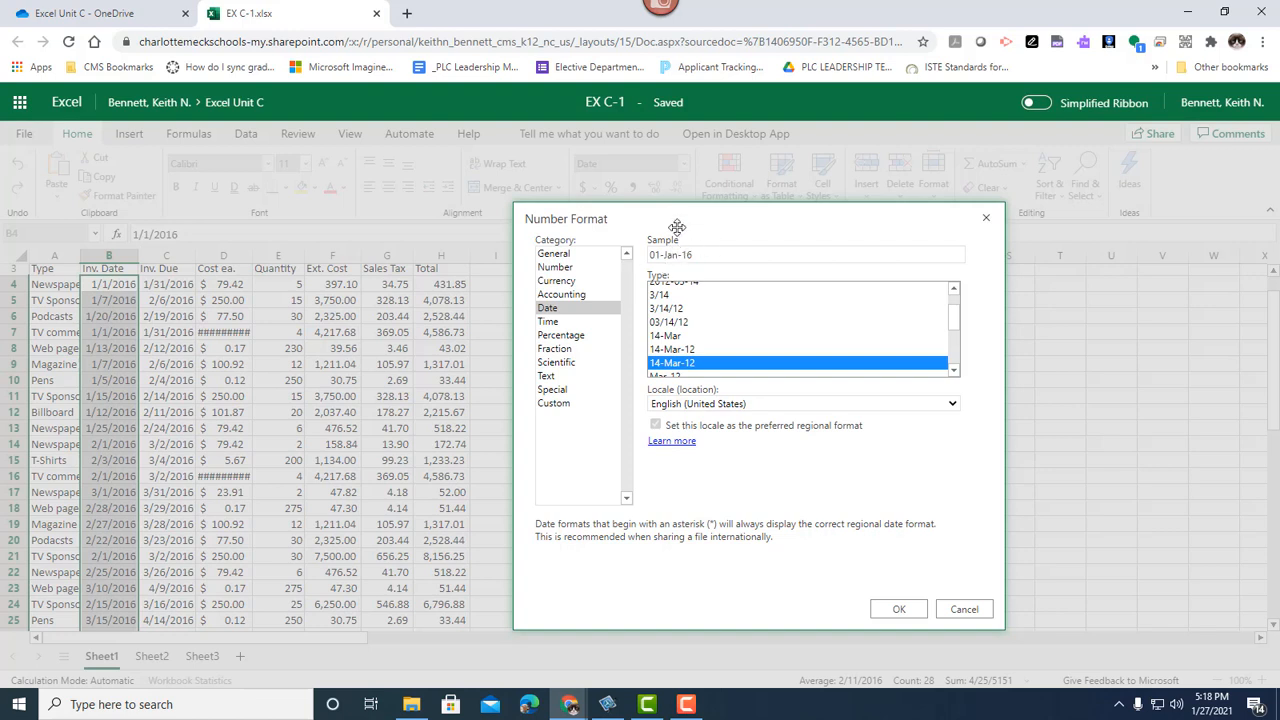
left_click(665, 350)
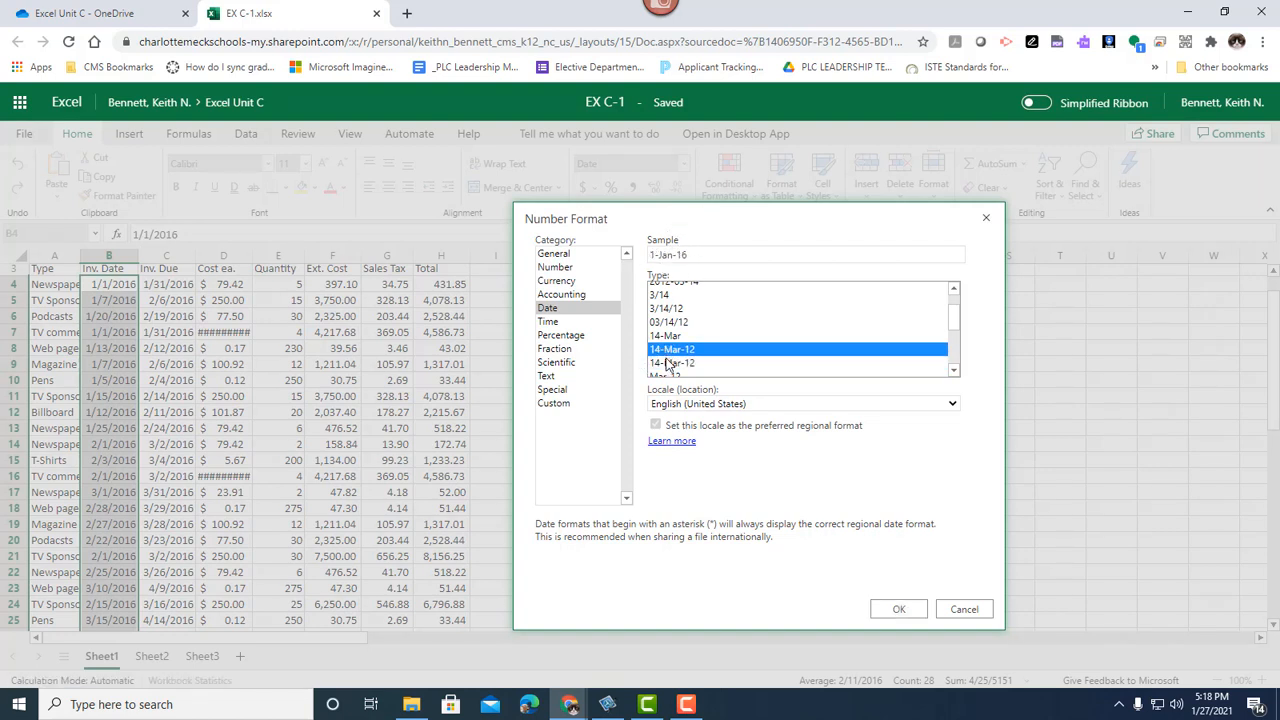
left_click(669, 364)
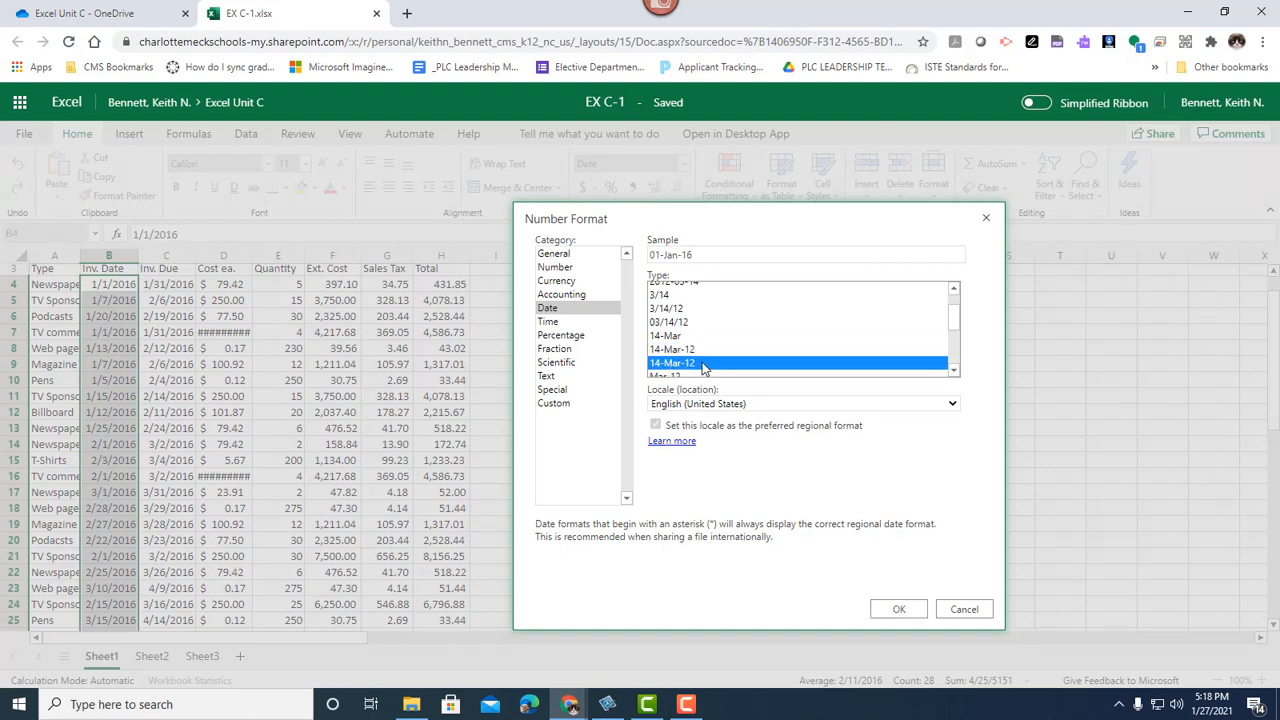
left_click(677, 350)
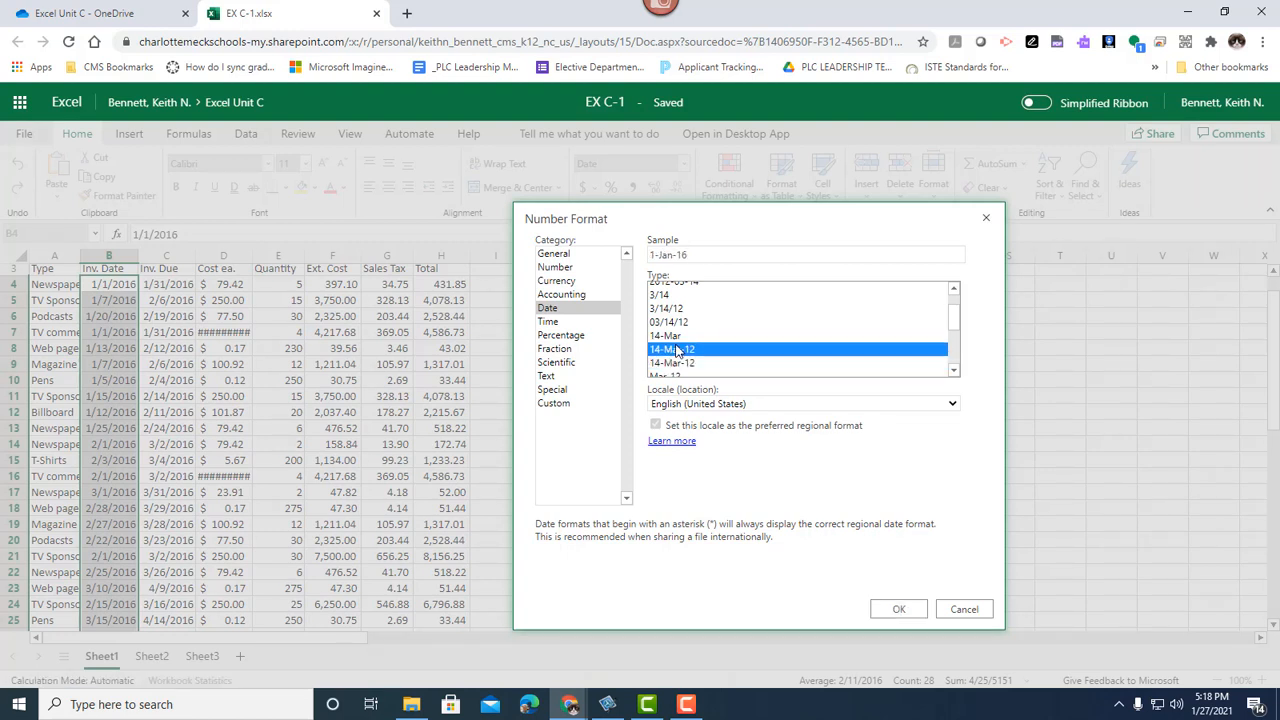
left_click(674, 364)
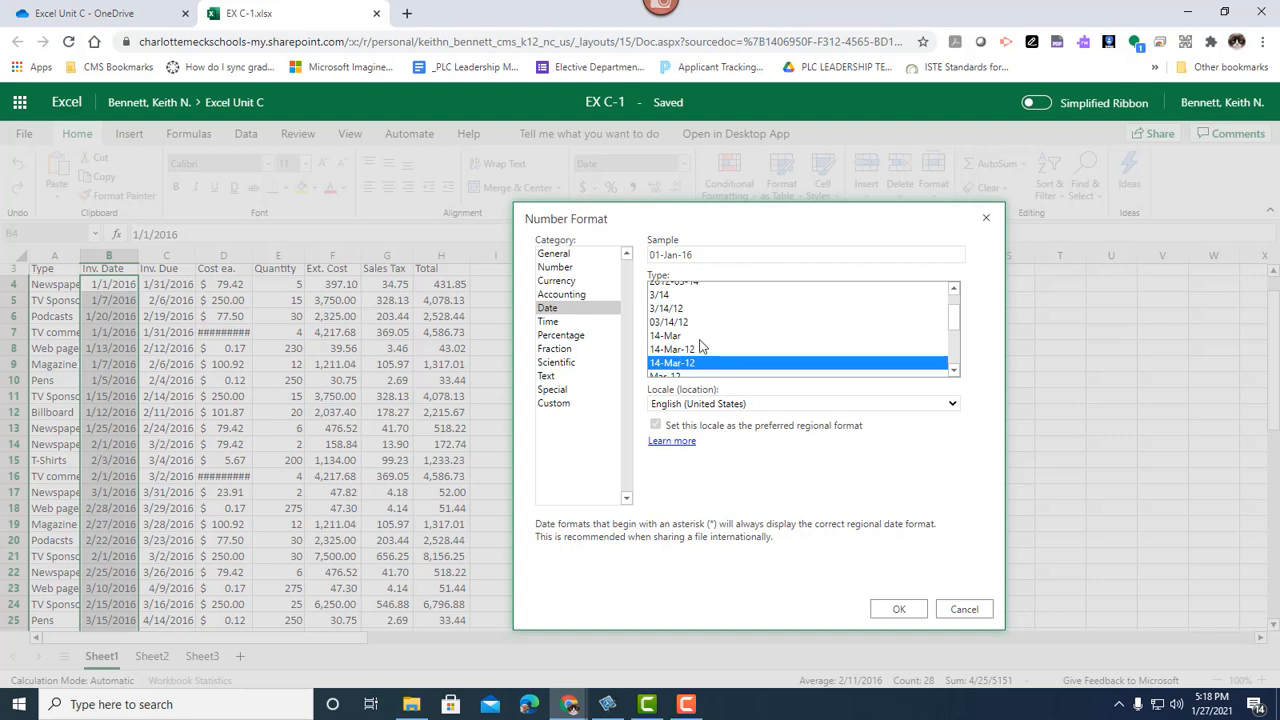
left_click(693, 350)
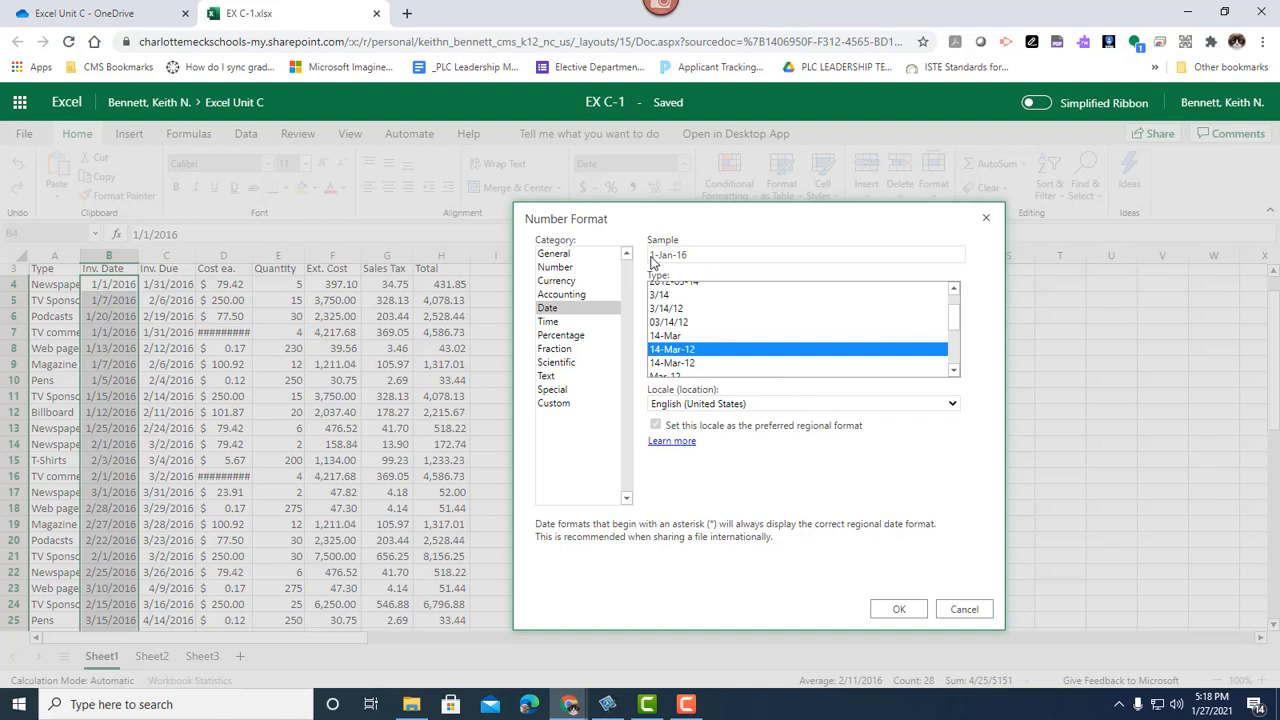
left_click(683, 364)
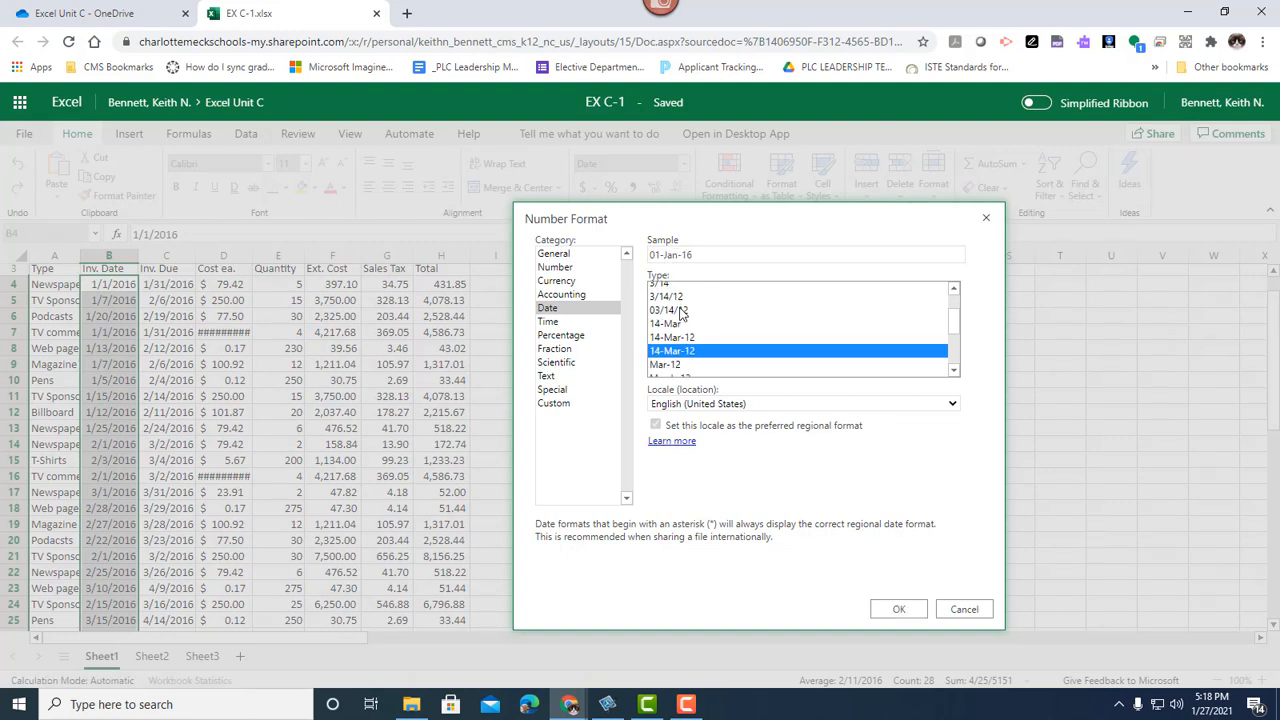
Step: Apply the first 14-Mar-12 date type, without a leading zero for the day, to the invoice dates in B4:B31
left_click(678, 338)
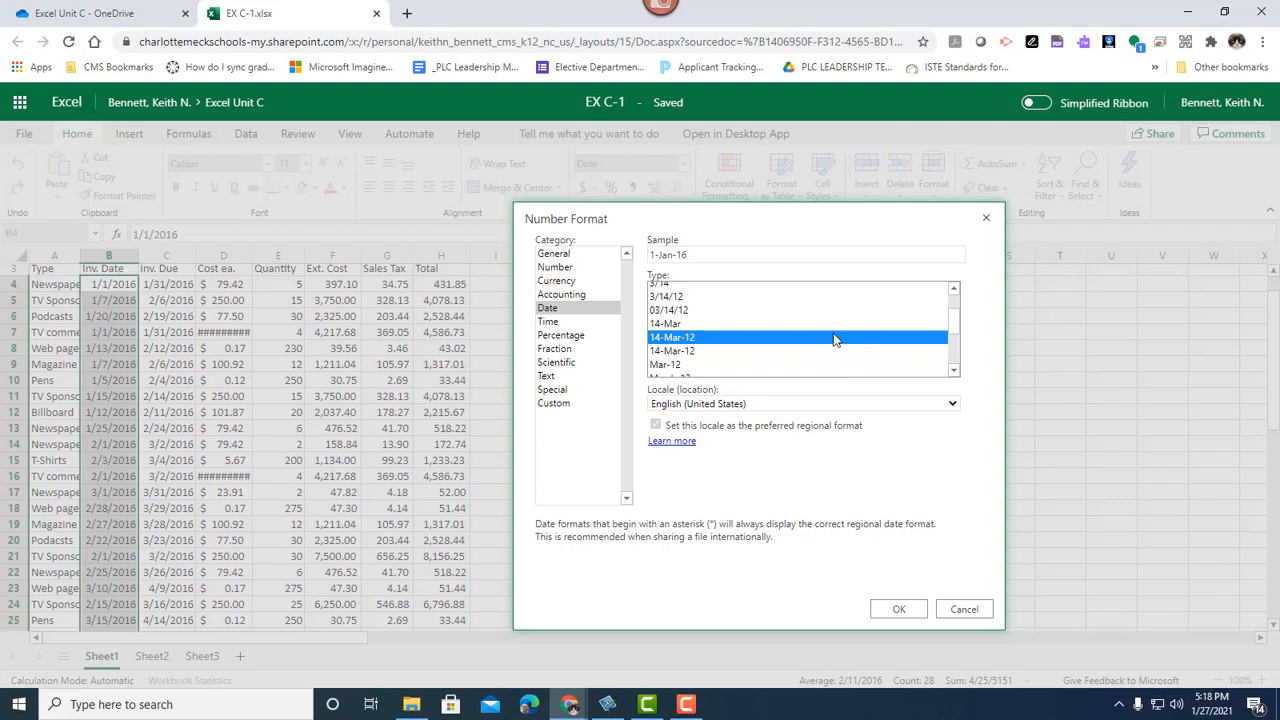
scroll(845, 365, "down", 3)
scroll(826, 345, "up", 1)
scroll(826, 345, "up", 3)
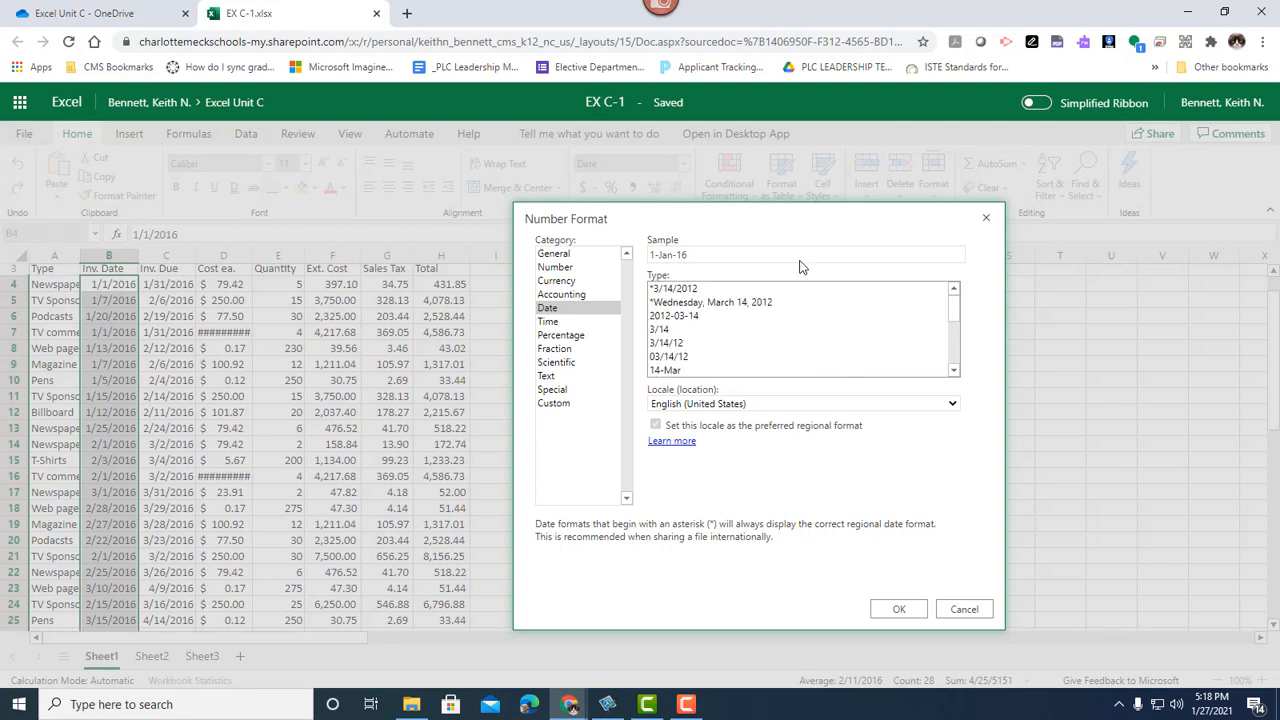
left_click(899, 609)
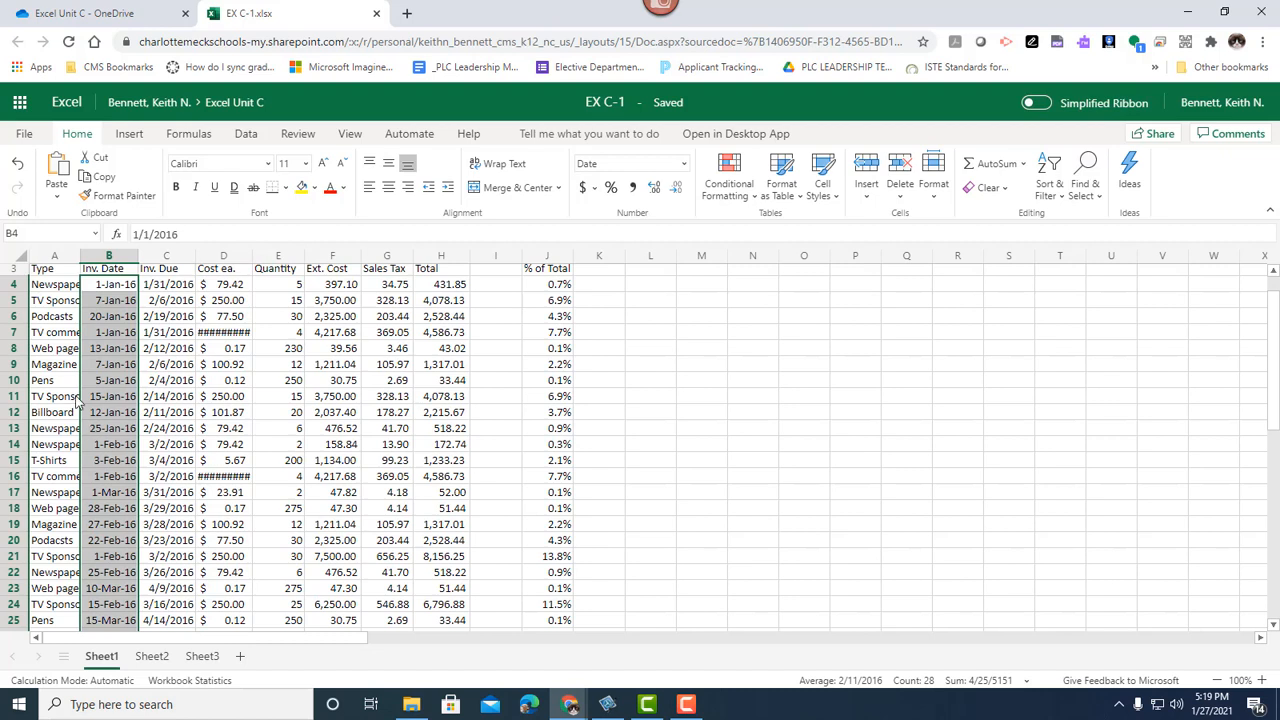
Step: Format the invoice due dates in C4:C31 with the 14-Mar date type
left_click(54, 234)
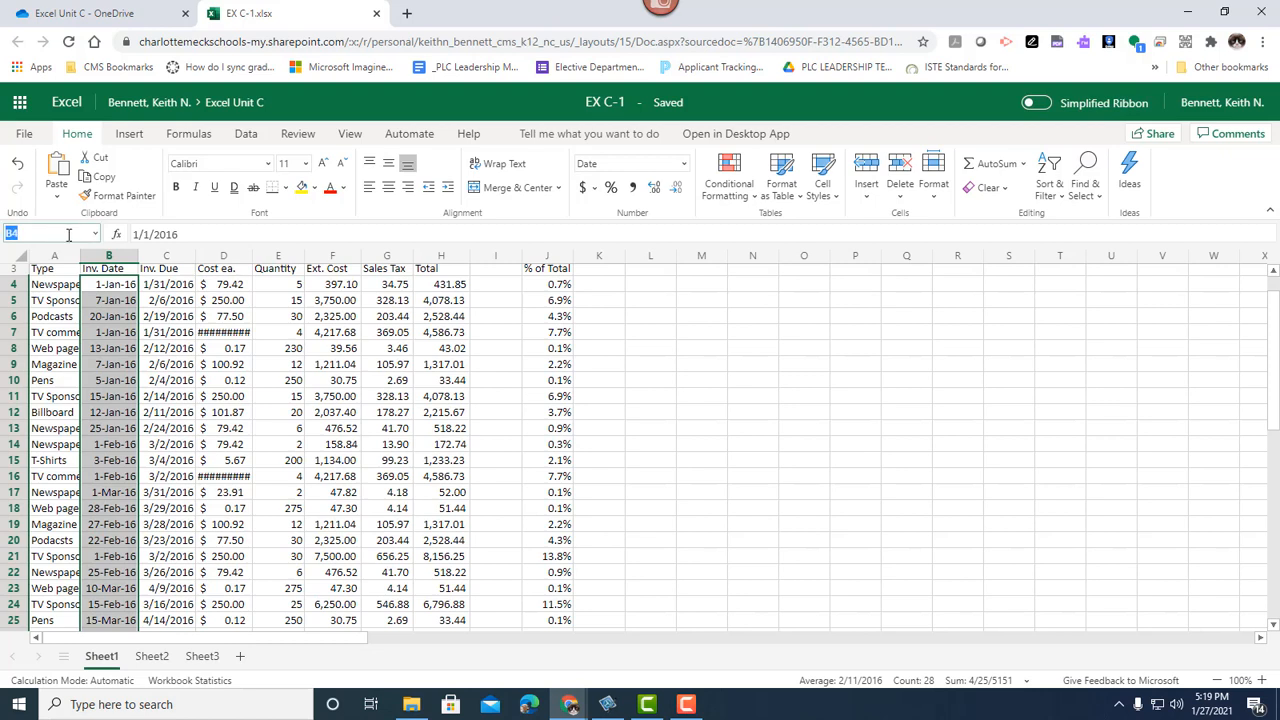
type("c4:c31")
key("Return")
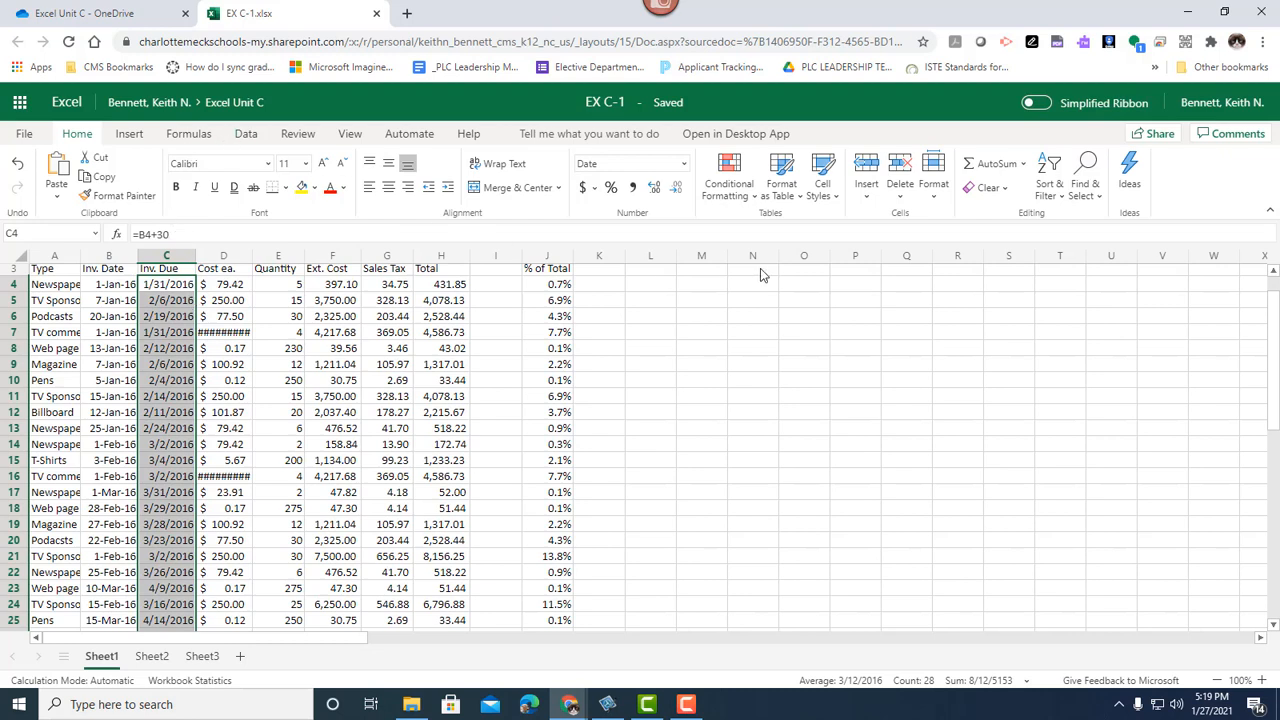
left_click(684, 166)
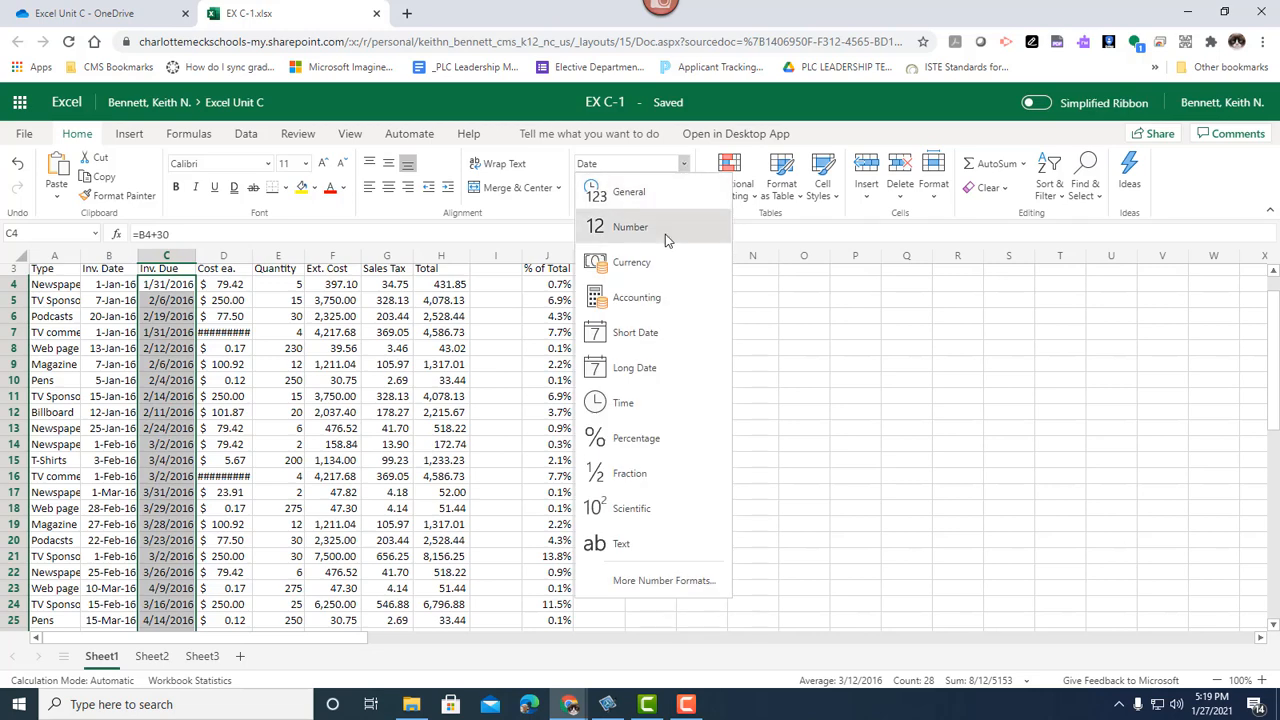
left_click(703, 583)
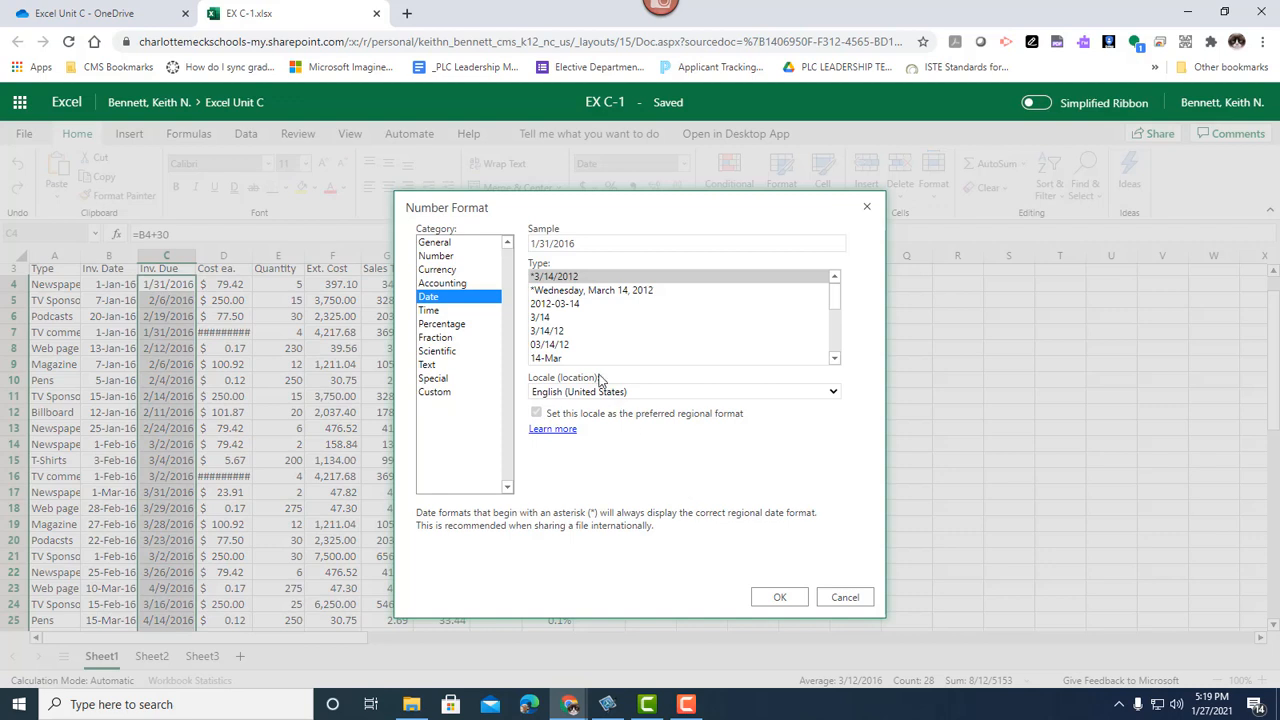
left_click(551, 360)
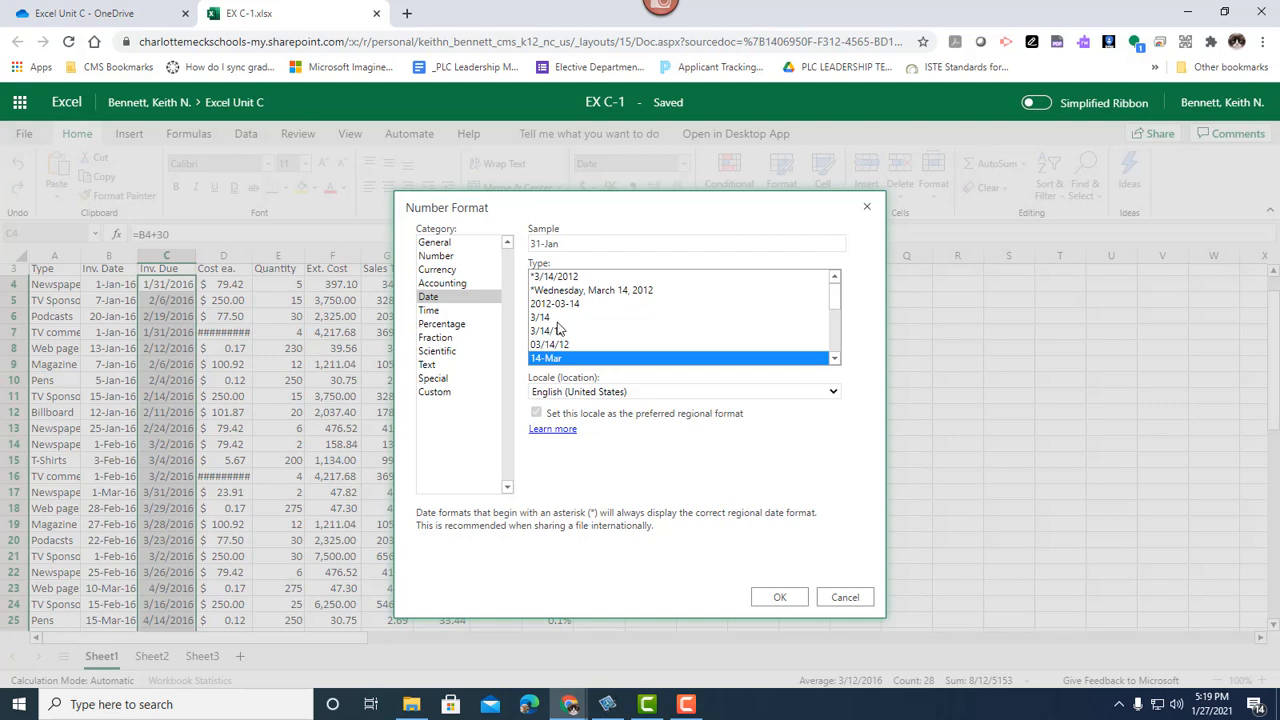
left_click(787, 598)
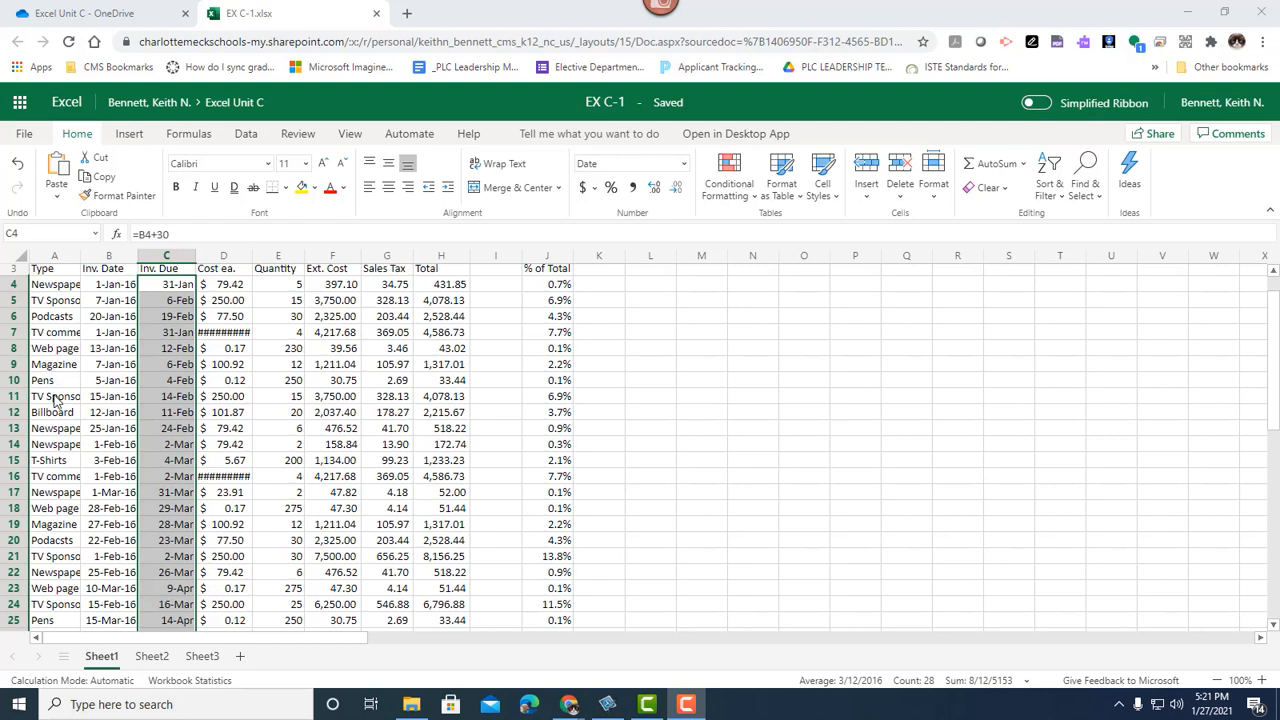
Step: Widen the Cost ea. column D freehand to about 12.57 so its largest amounts fit
left_click(100, 333)
scroll(100, 335, "up", 1)
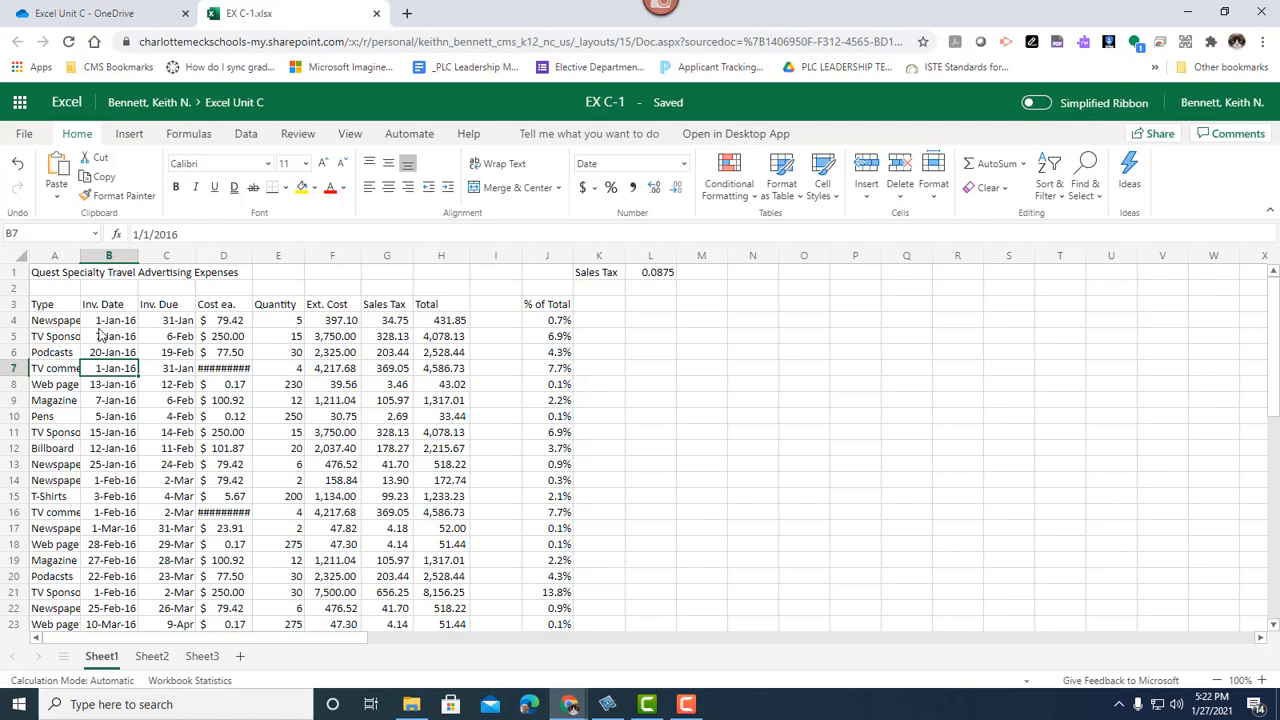
left_click(230, 263)
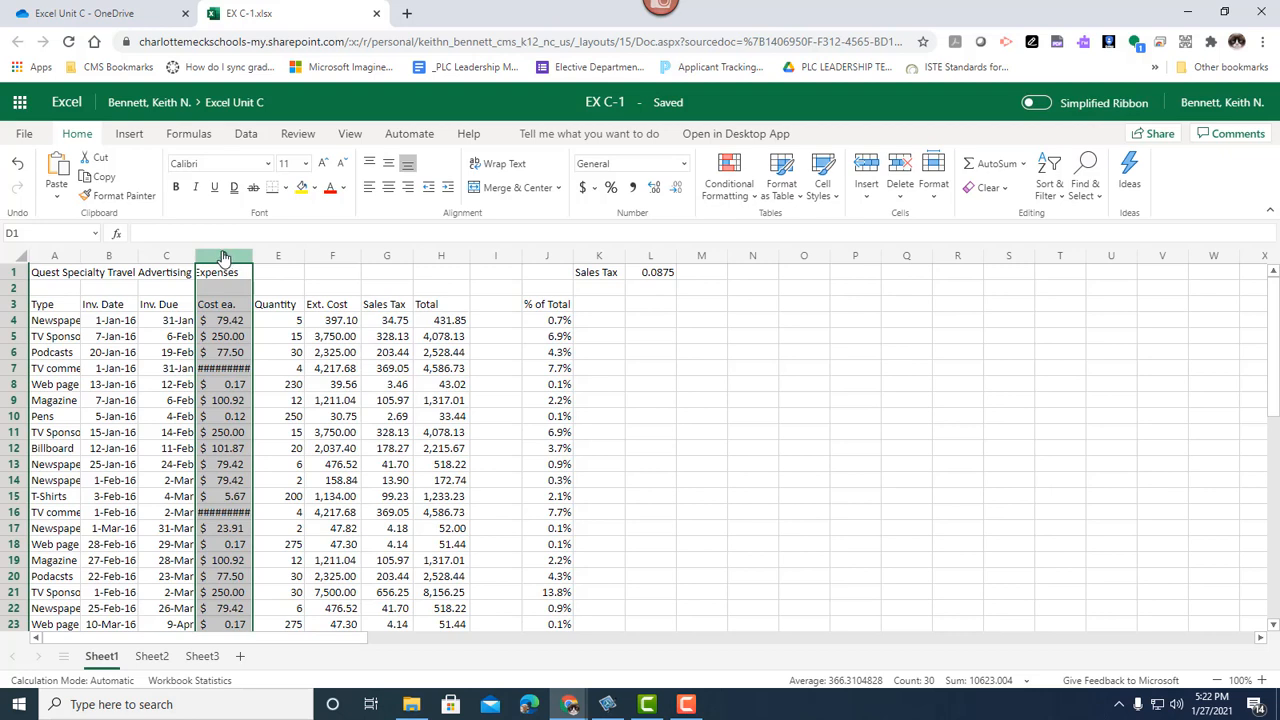
left_click(236, 263)
left_click_drag(250, 256, 256, 259)
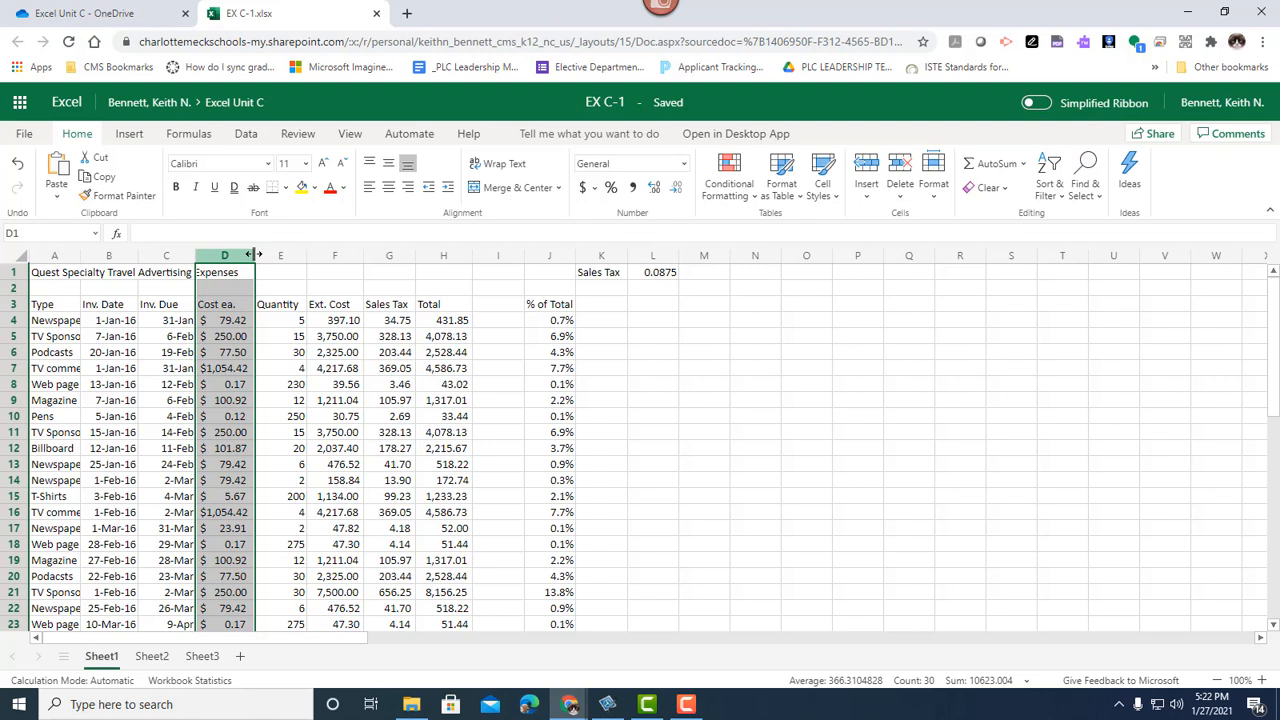
left_click_drag(254, 255, 268, 265)
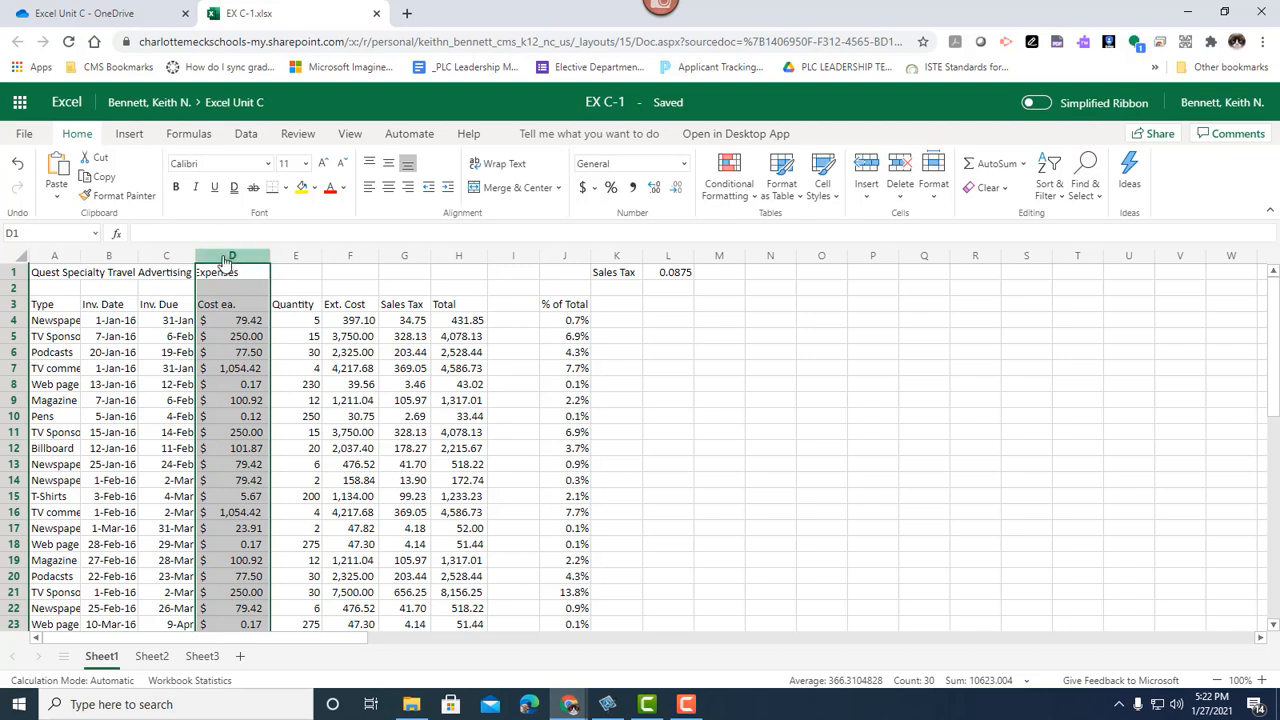
Step: Set the exact width of the Cost ea. column D to 15 in default units
right_click(225, 260)
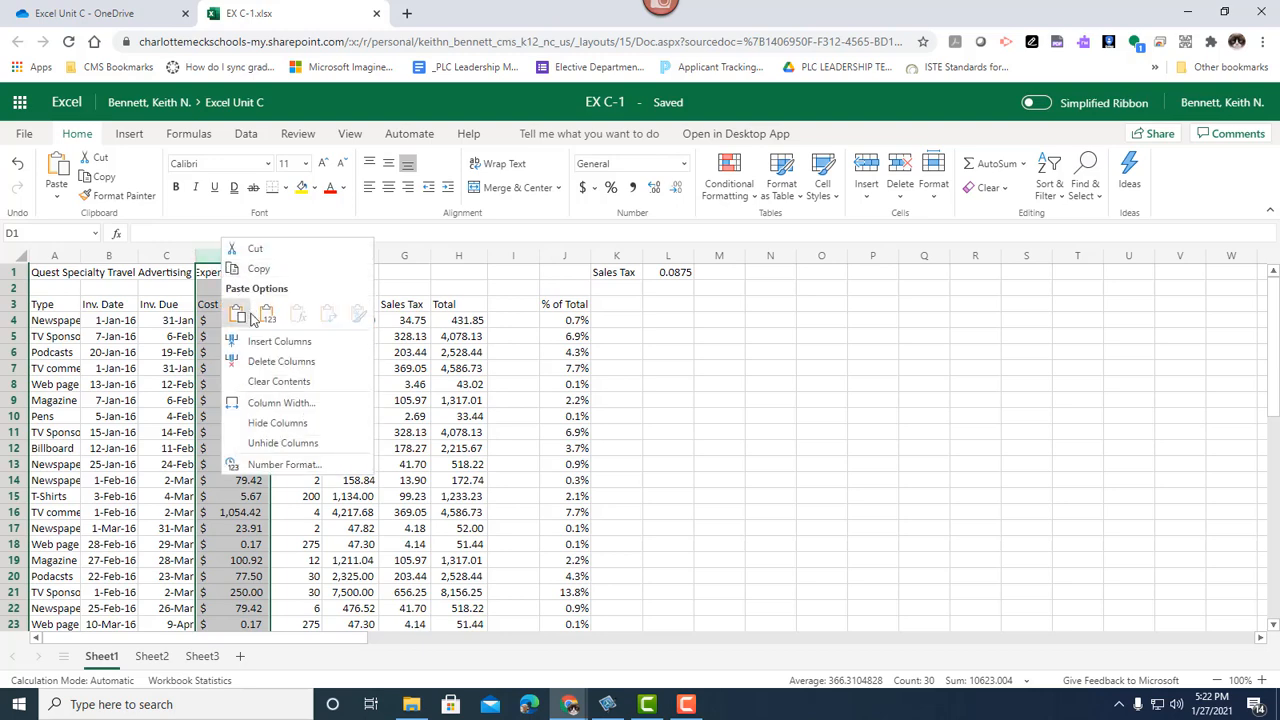
left_click(321, 403)
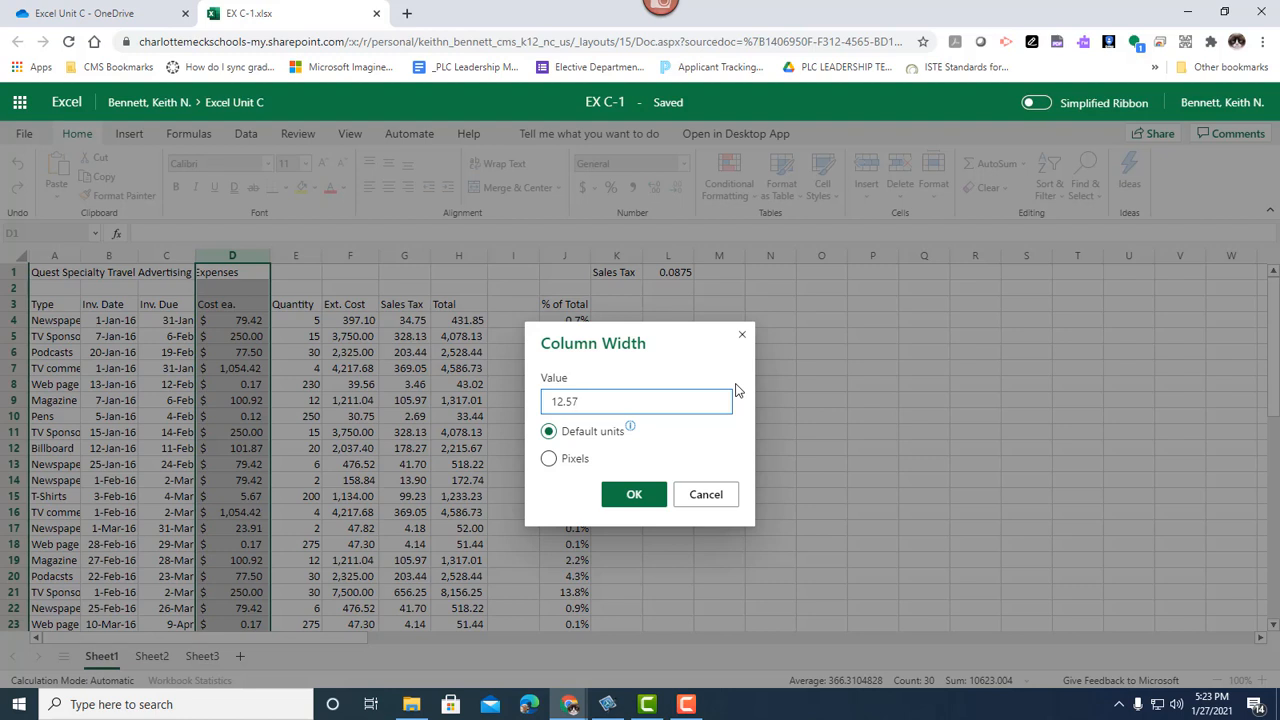
key("BackSpace")
key("BackSpace")
key("BackSpace")
key("BackSpace")
key("BackSpace")
type("15")
mouse_move(631, 428)
left_click(633, 496)
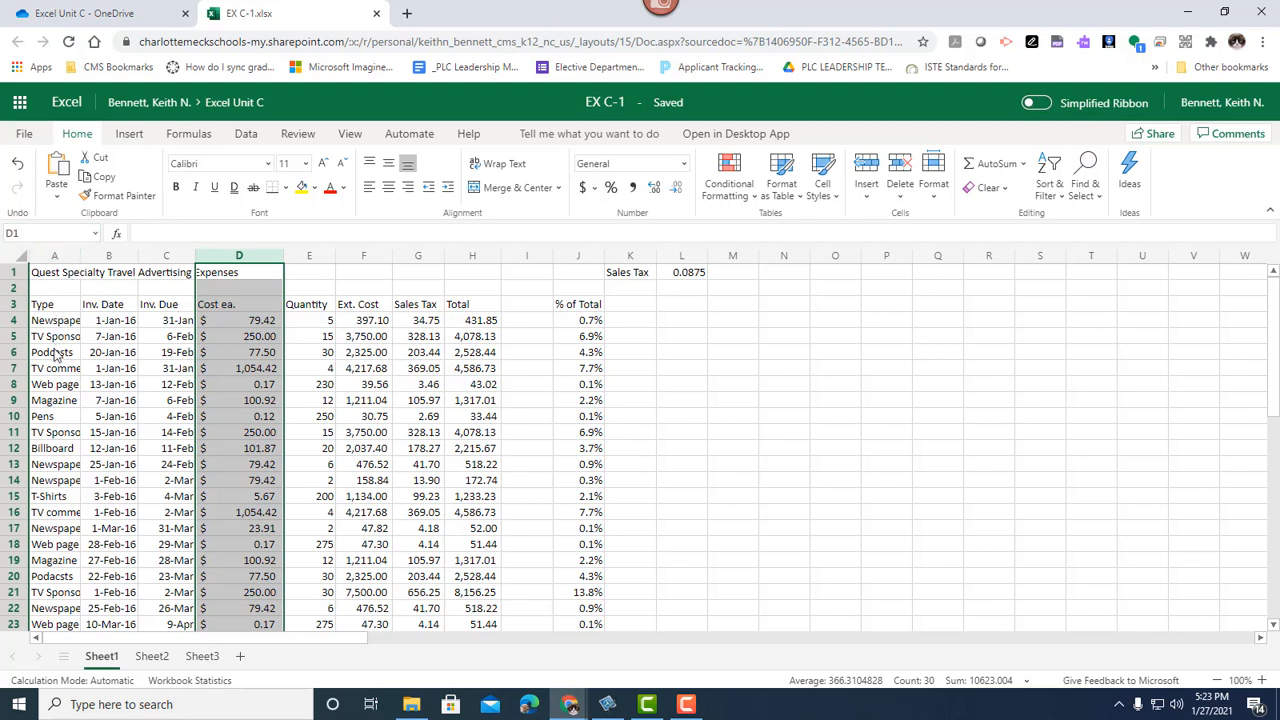
Step: Examine cells A1 through D1 one by one to find which cell holds the worksheet title
left_click(56, 279)
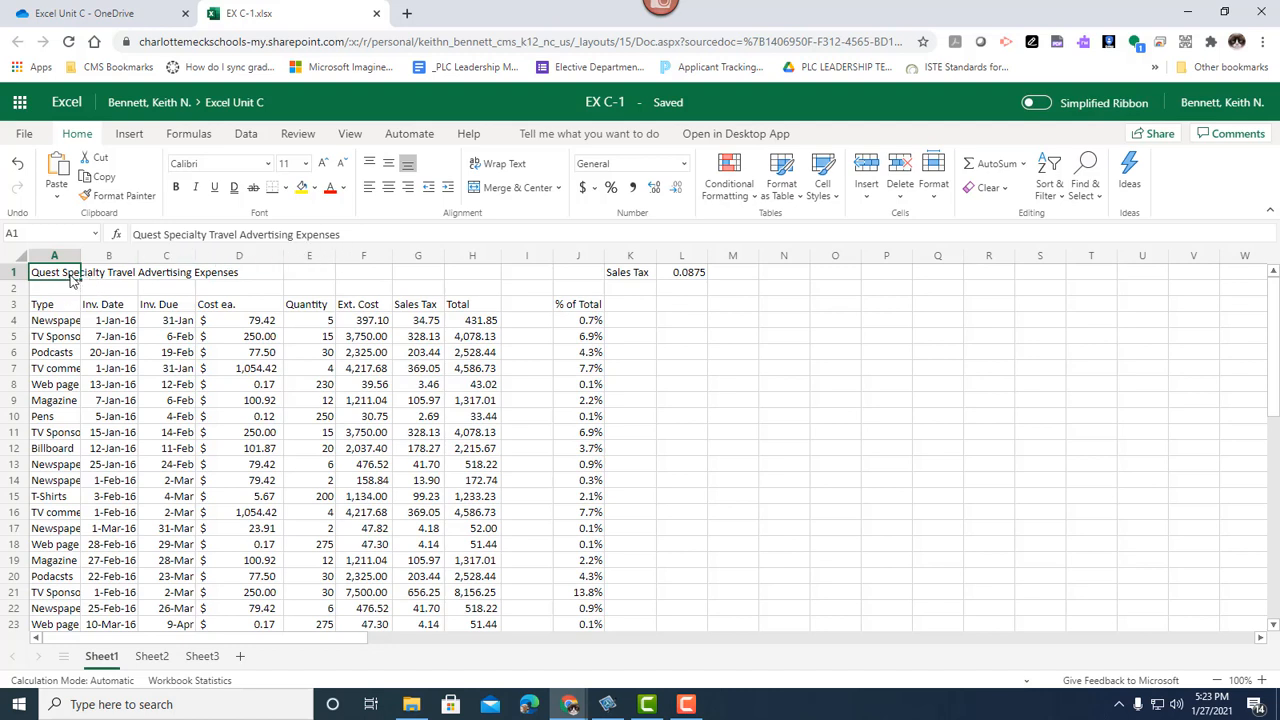
left_click(122, 273)
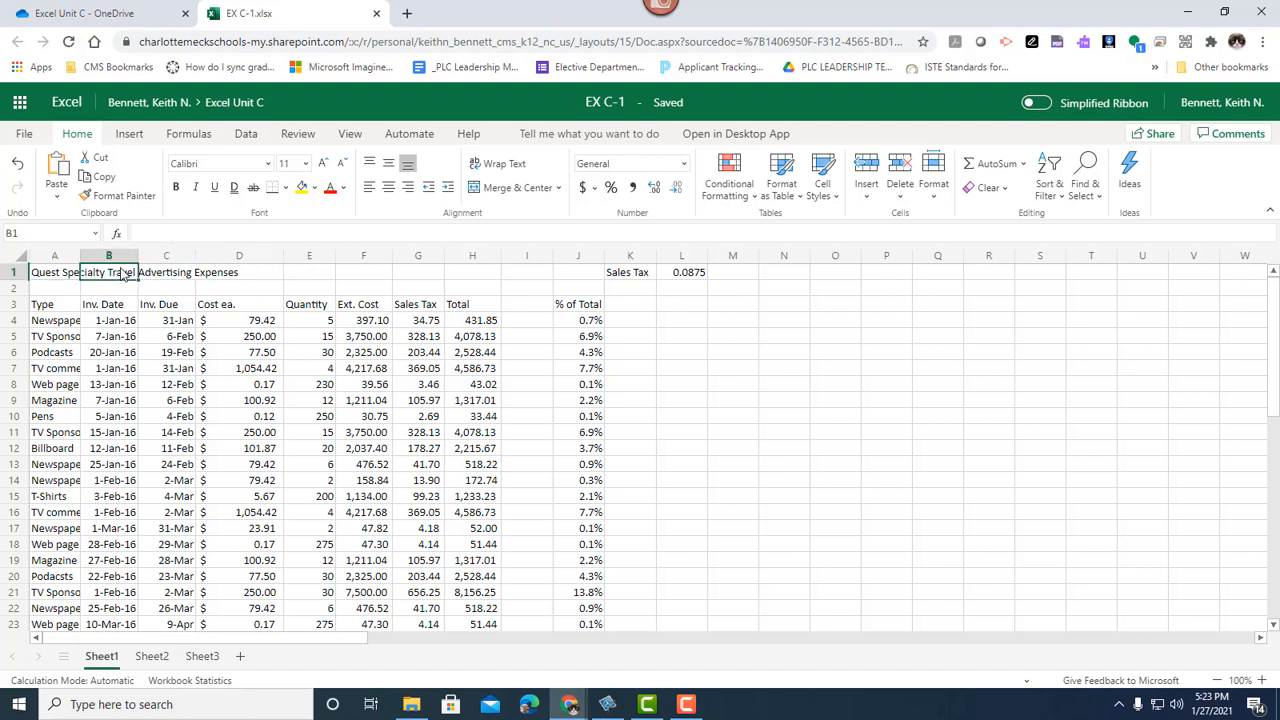
left_click(68, 275)
left_click(104, 277)
left_click(188, 280)
left_click(222, 280)
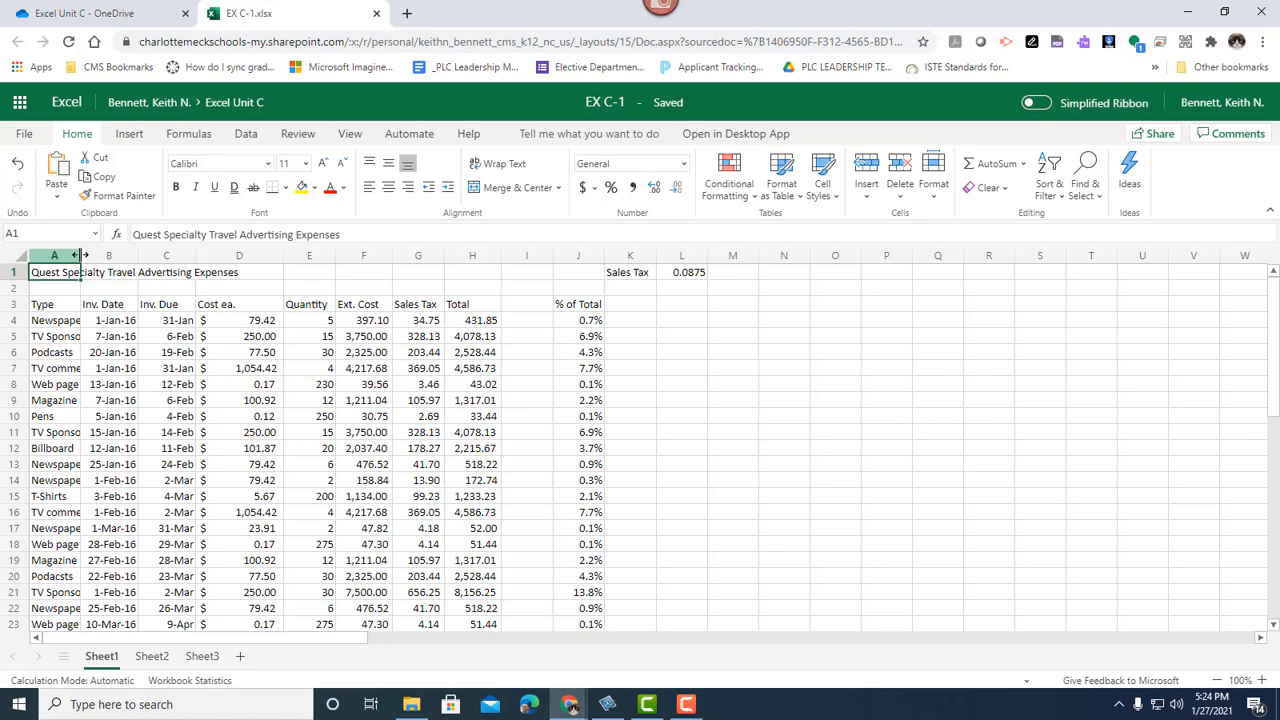
Step: Autofit column A to its contents and narrow it to just fit the expense type names, checking the entries down to the last row
double_click(80, 255)
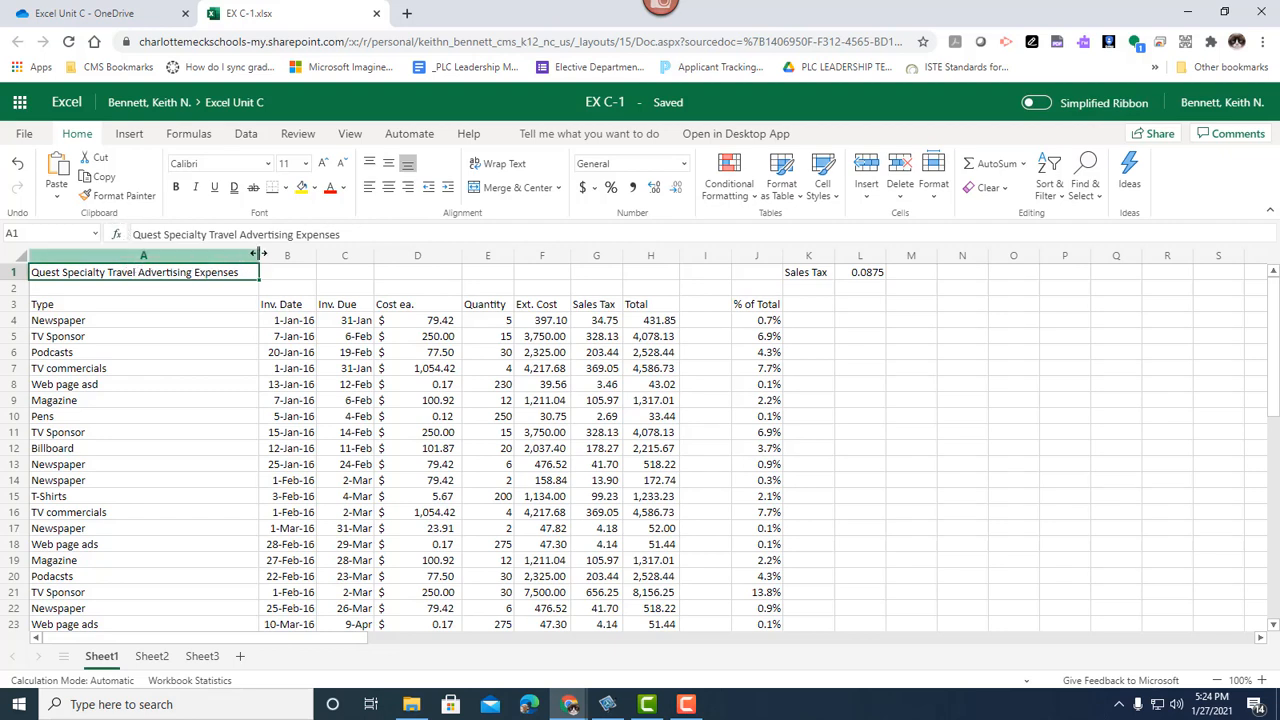
left_click_drag(258, 254, 124, 258)
scroll(103, 427, "down", 7)
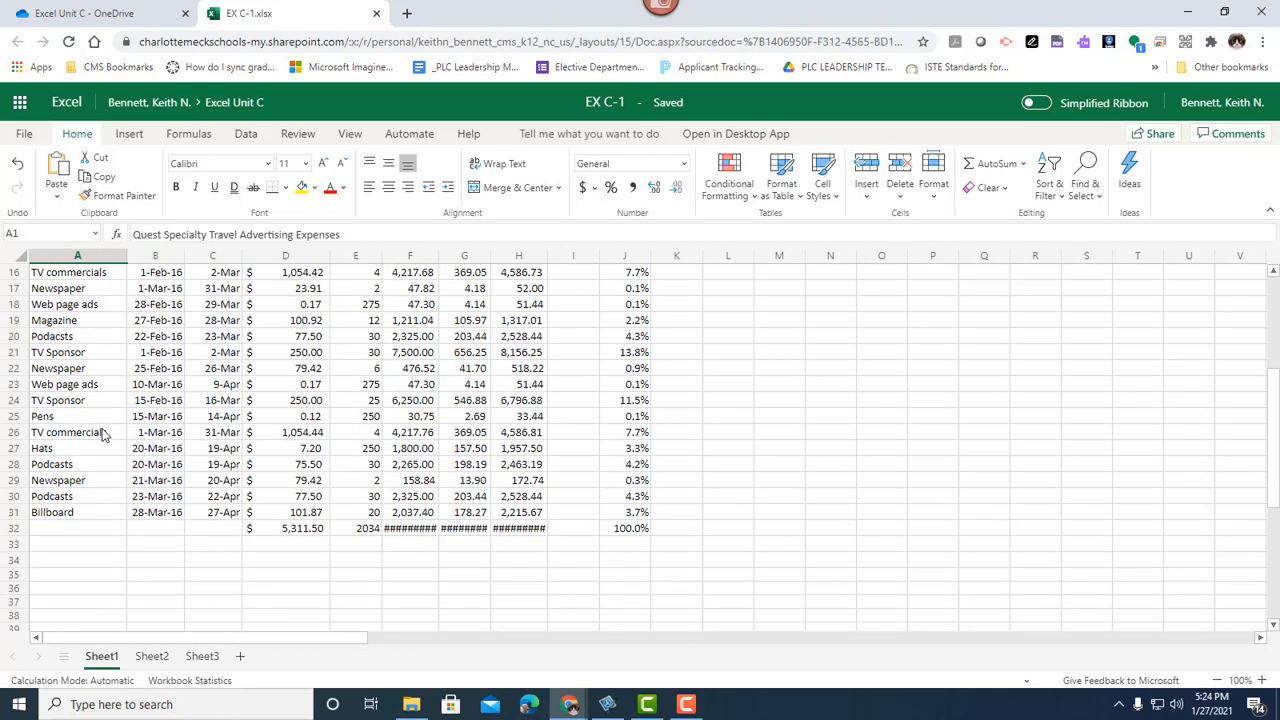
scroll(108, 486, "up", 3)
scroll(110, 486, "up", 3)
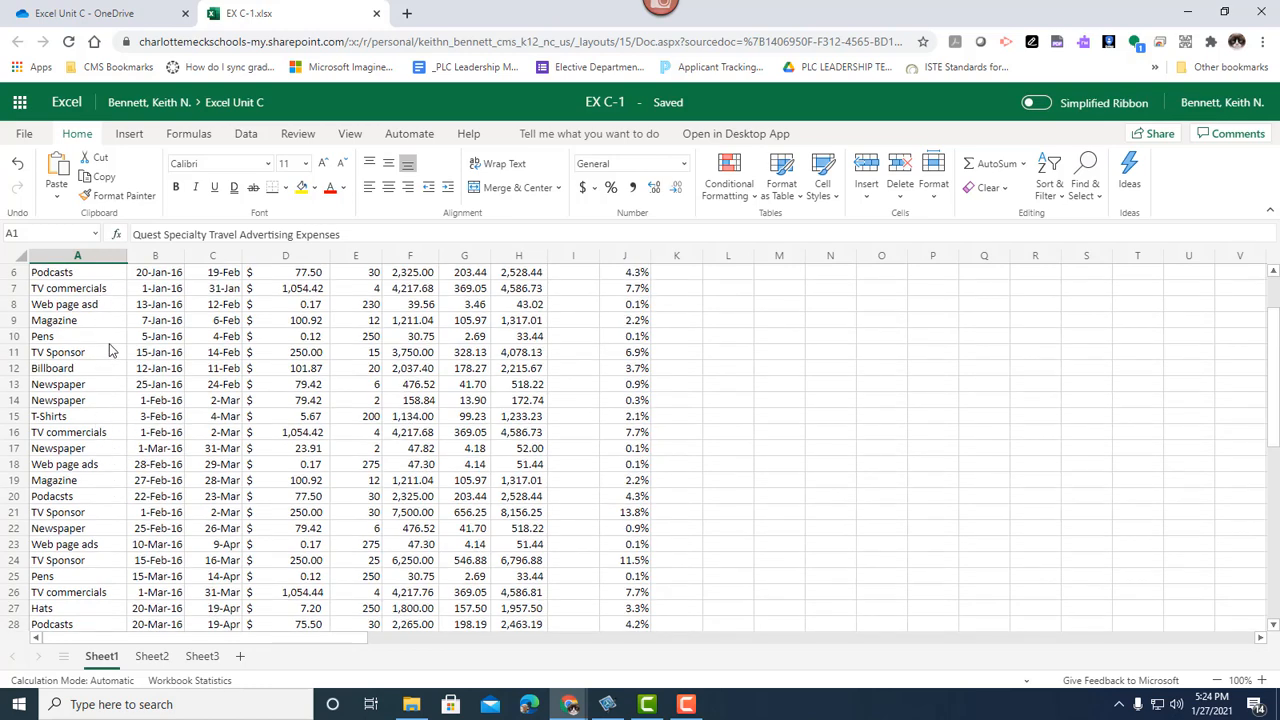
scroll(112, 586, "up", 2)
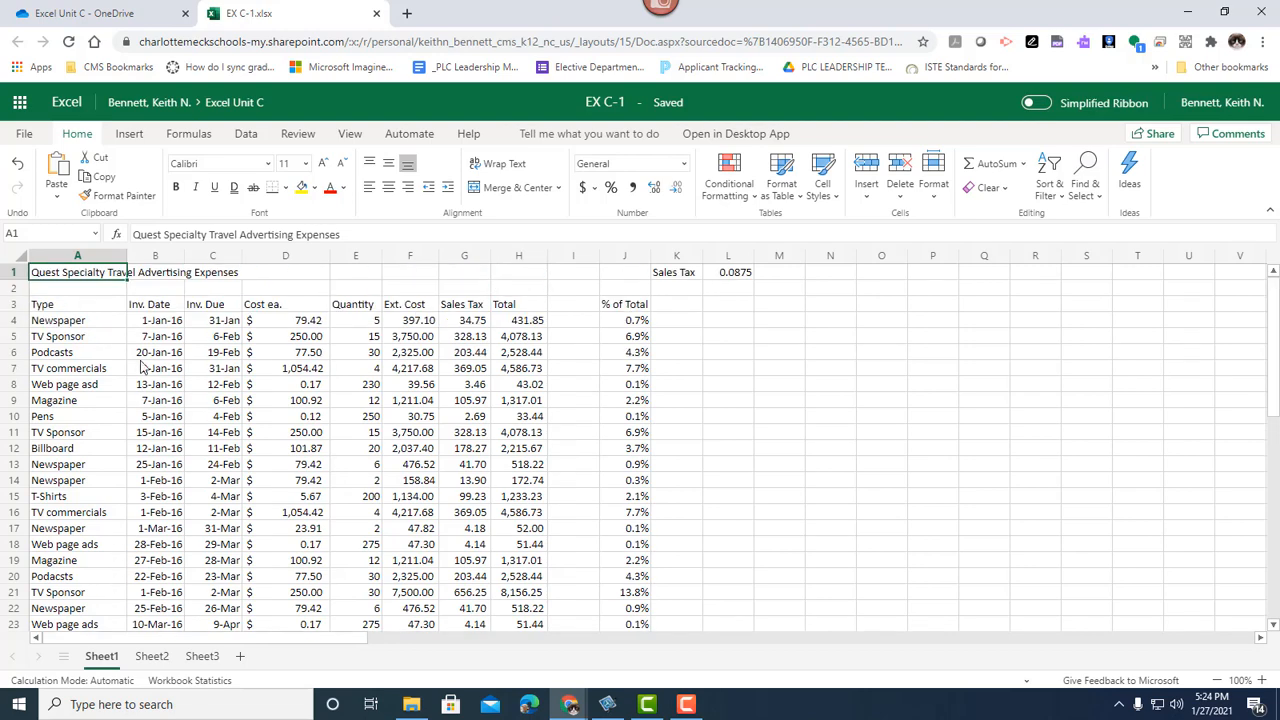
Step: Merge cells A1:D1 around the worksheet title without centering it
left_click(172, 288)
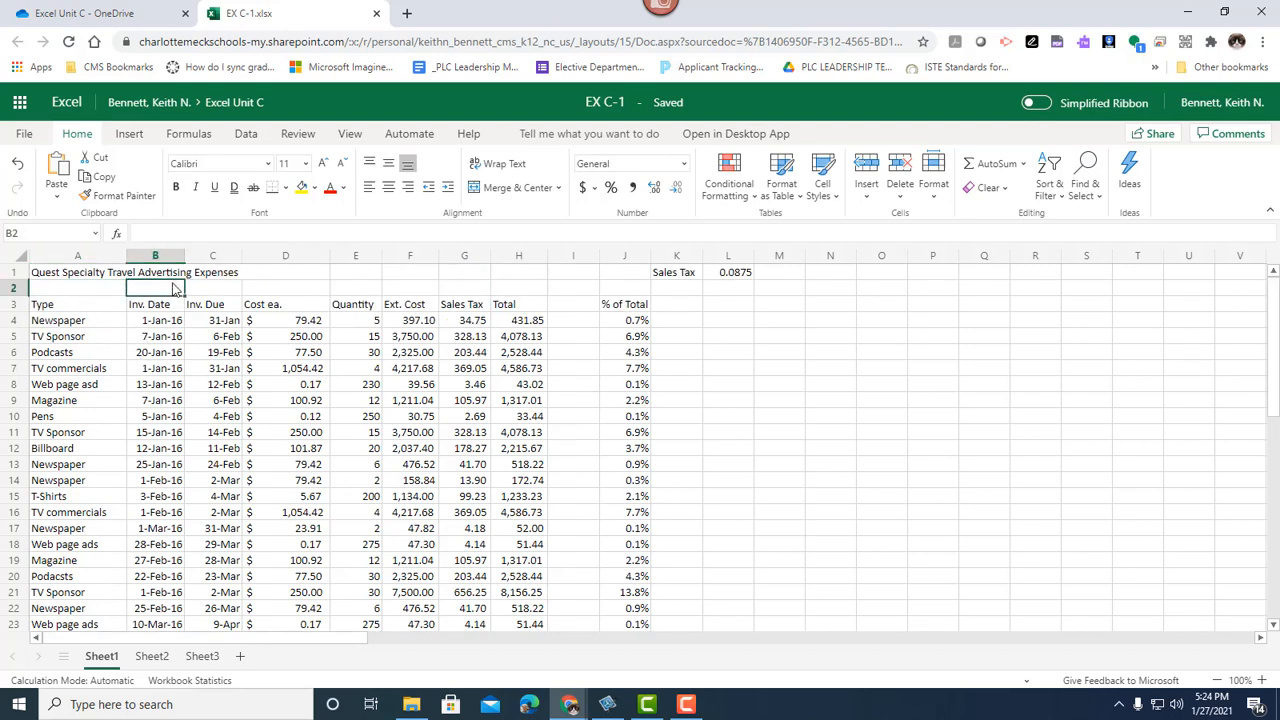
left_click(300, 290)
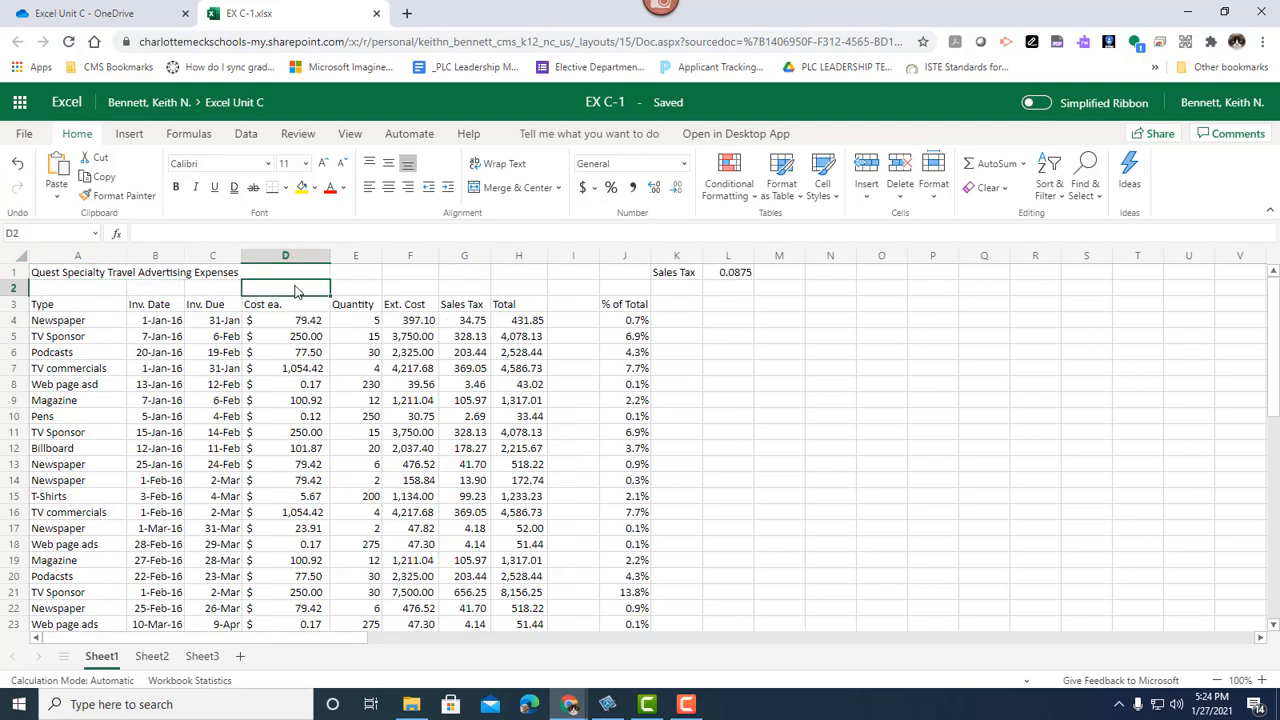
left_click(84, 274)
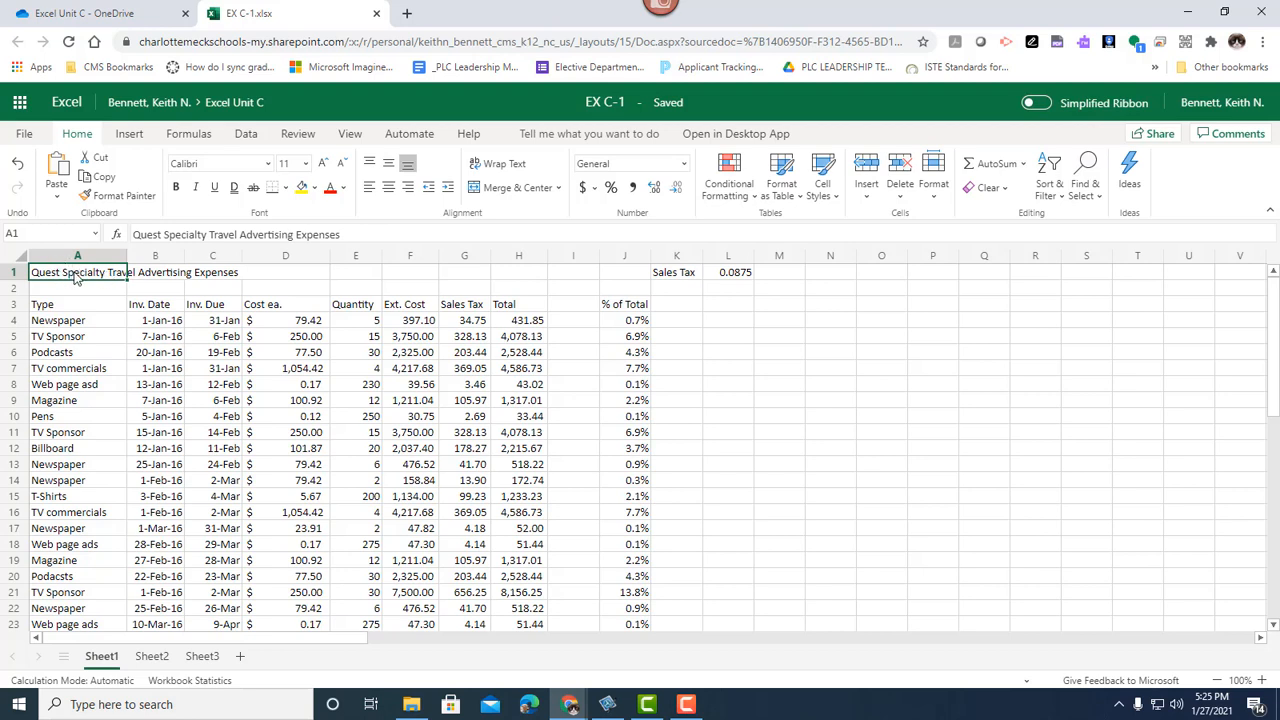
left_click_drag(110, 279, 252, 272)
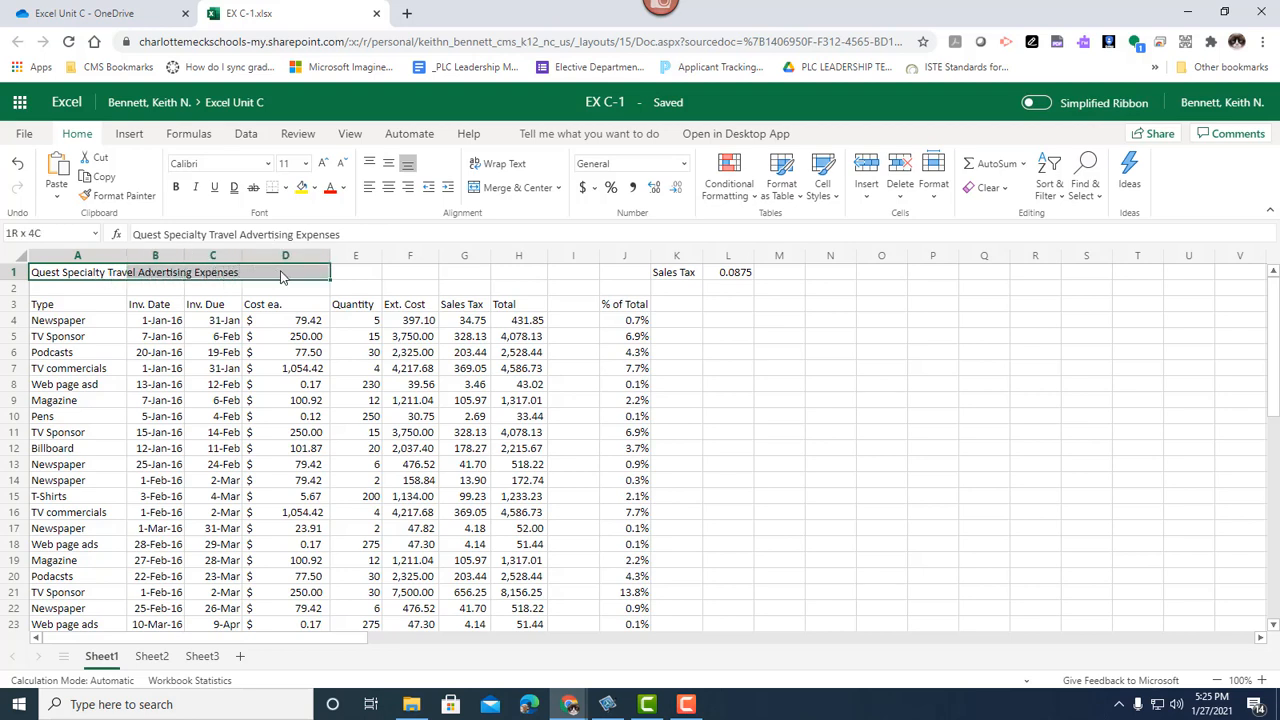
left_click_drag(282, 277, 284, 277)
left_click(559, 188)
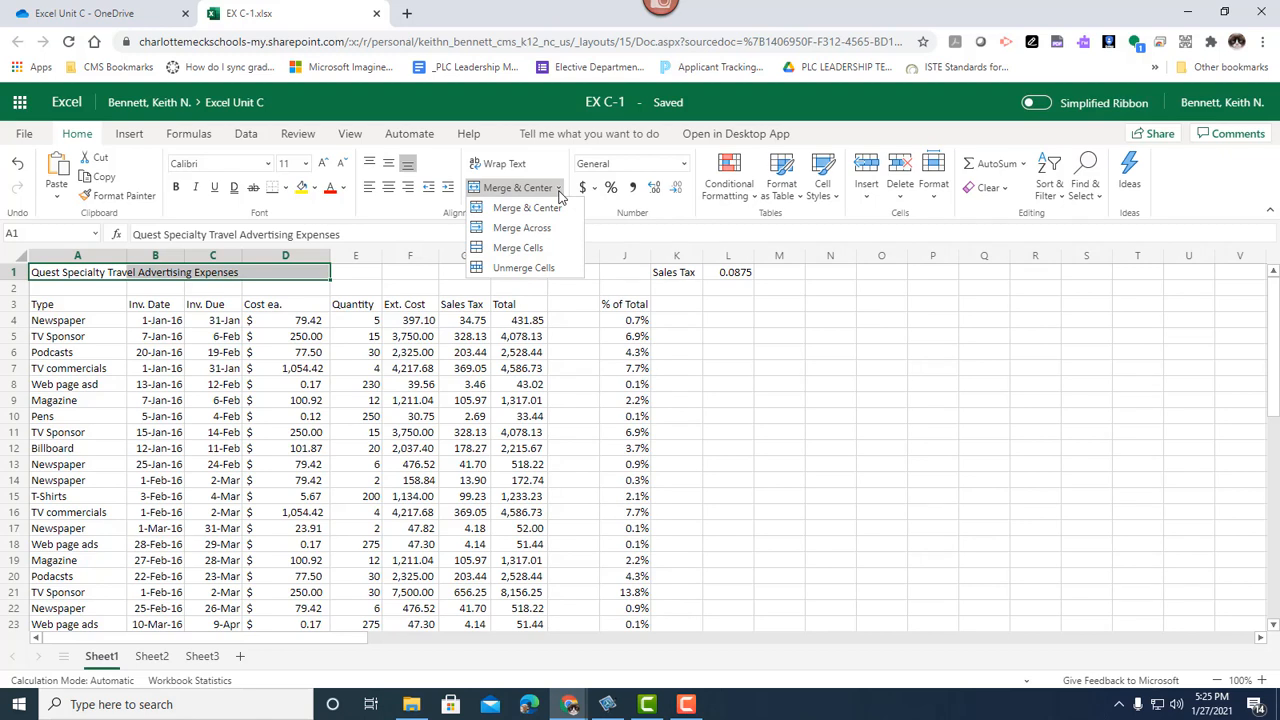
left_click(556, 249)
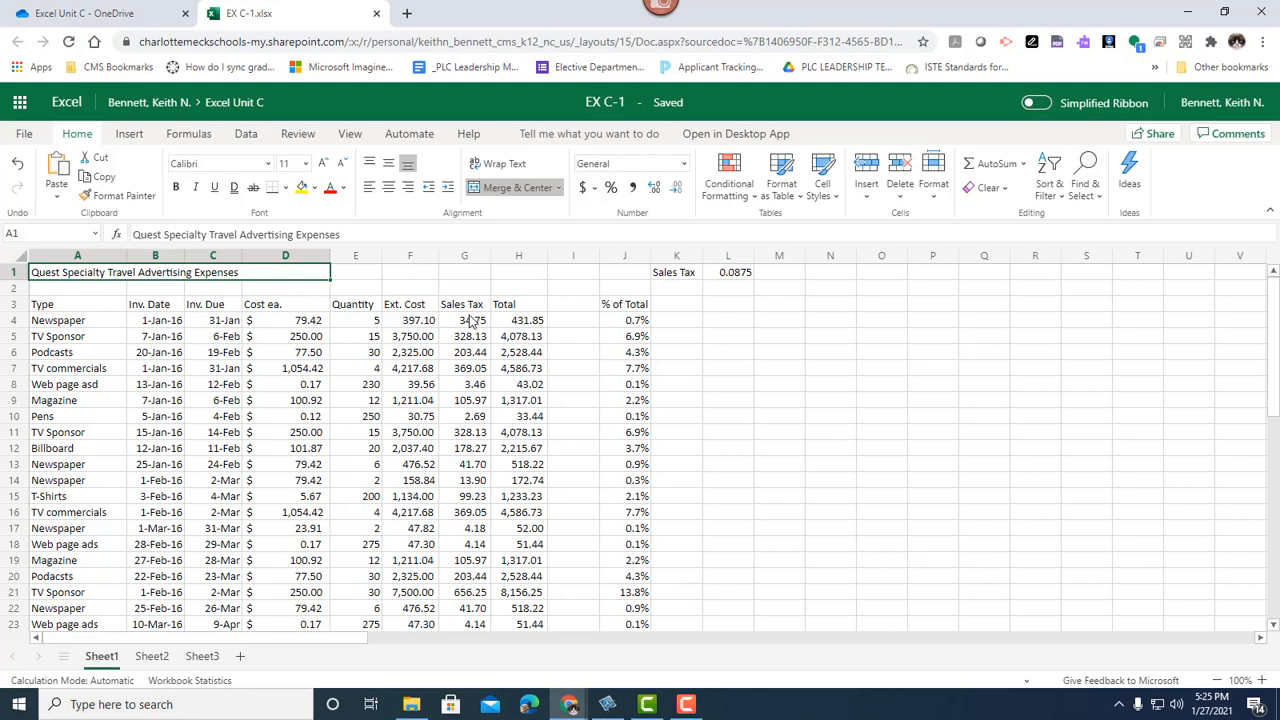
Step: Compare the extent of the merged title cell A1:D1 with the separate cells below it in row 2
left_click(266, 292)
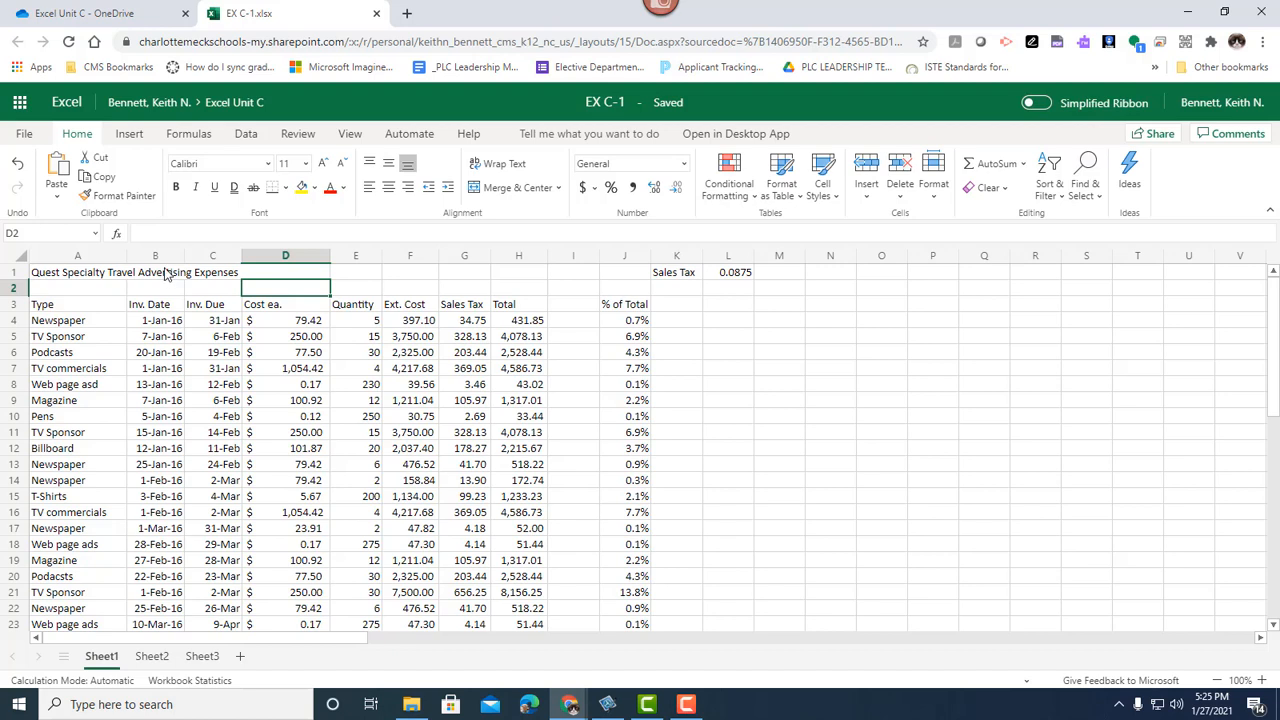
left_click(270, 276)
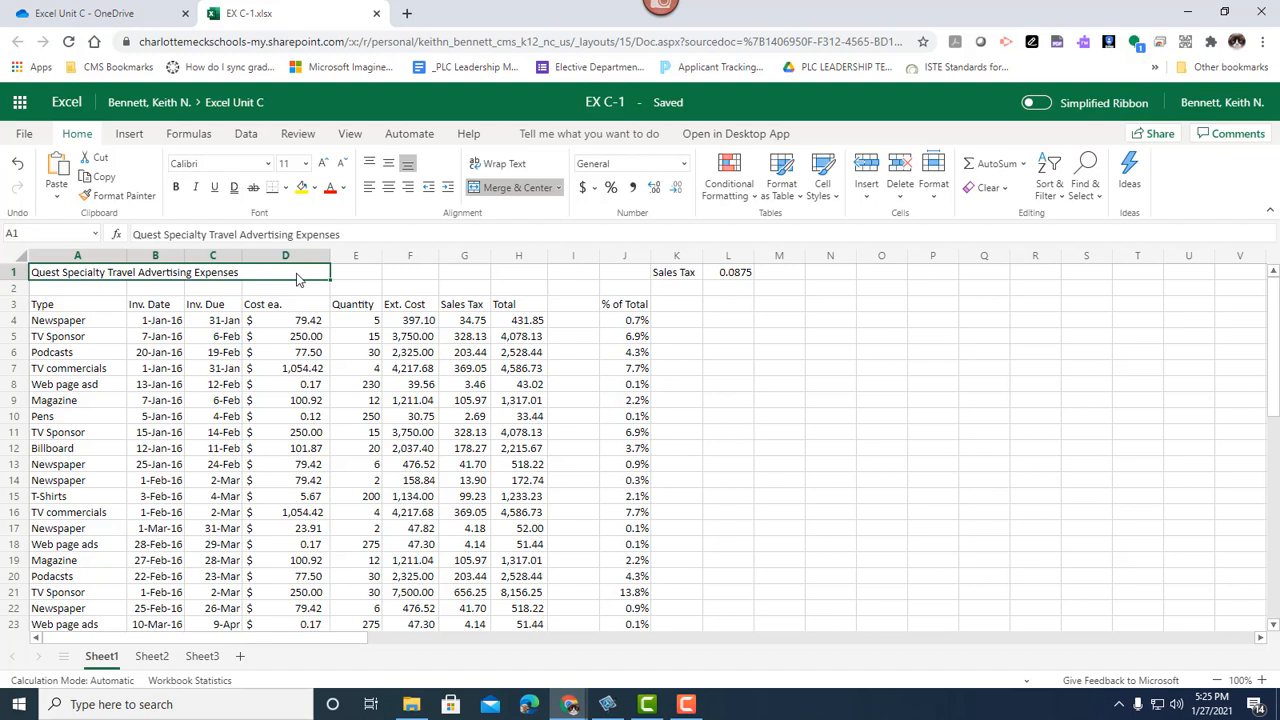
key("ctrl+z")
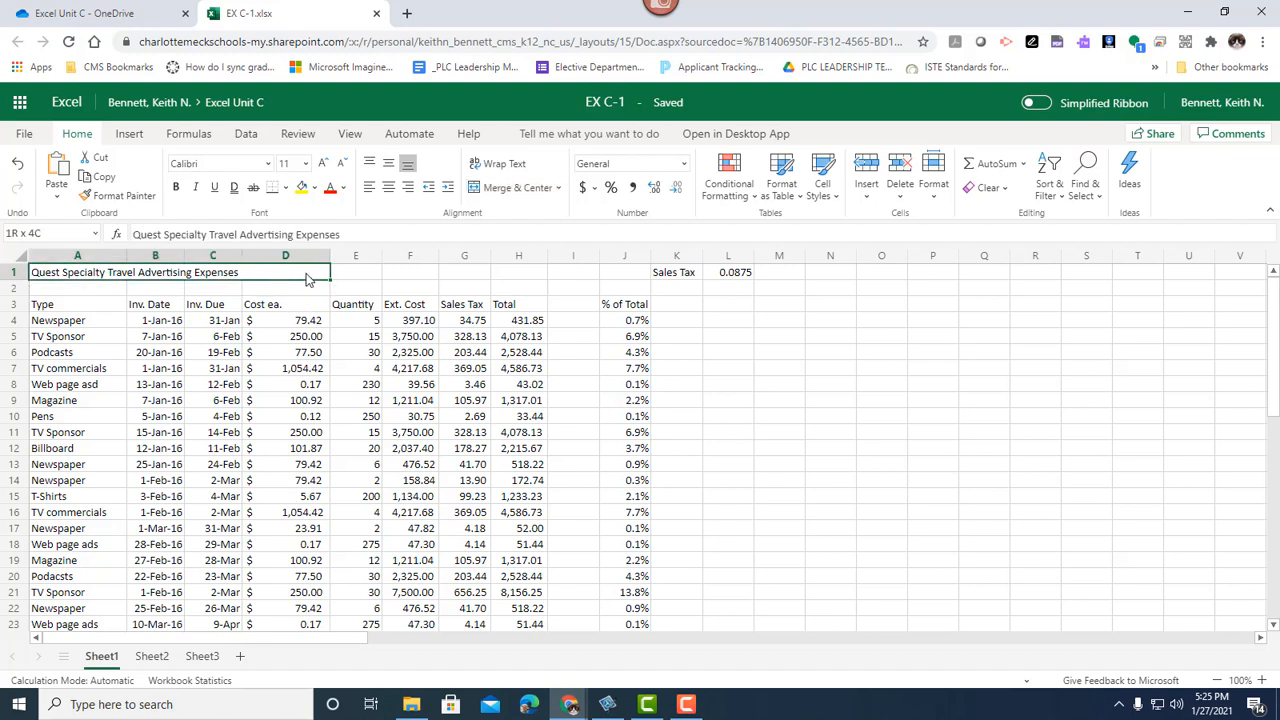
key("ctrl+y")
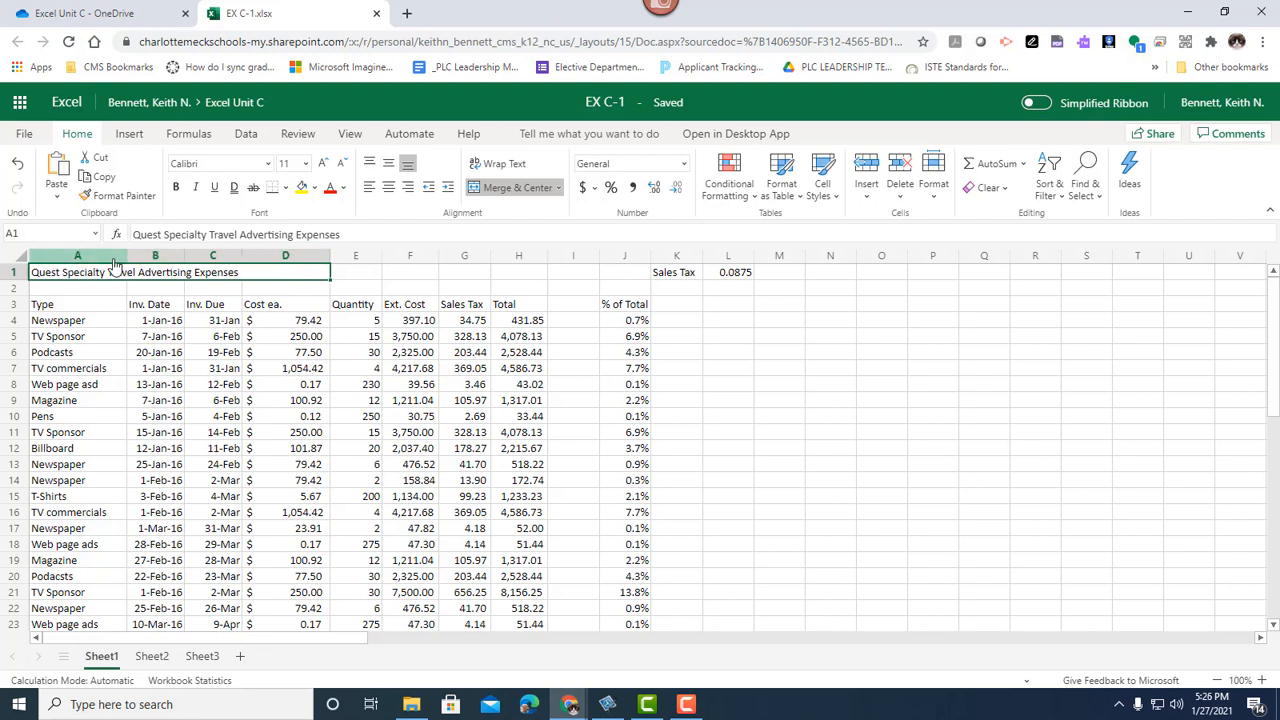
left_click(277, 290)
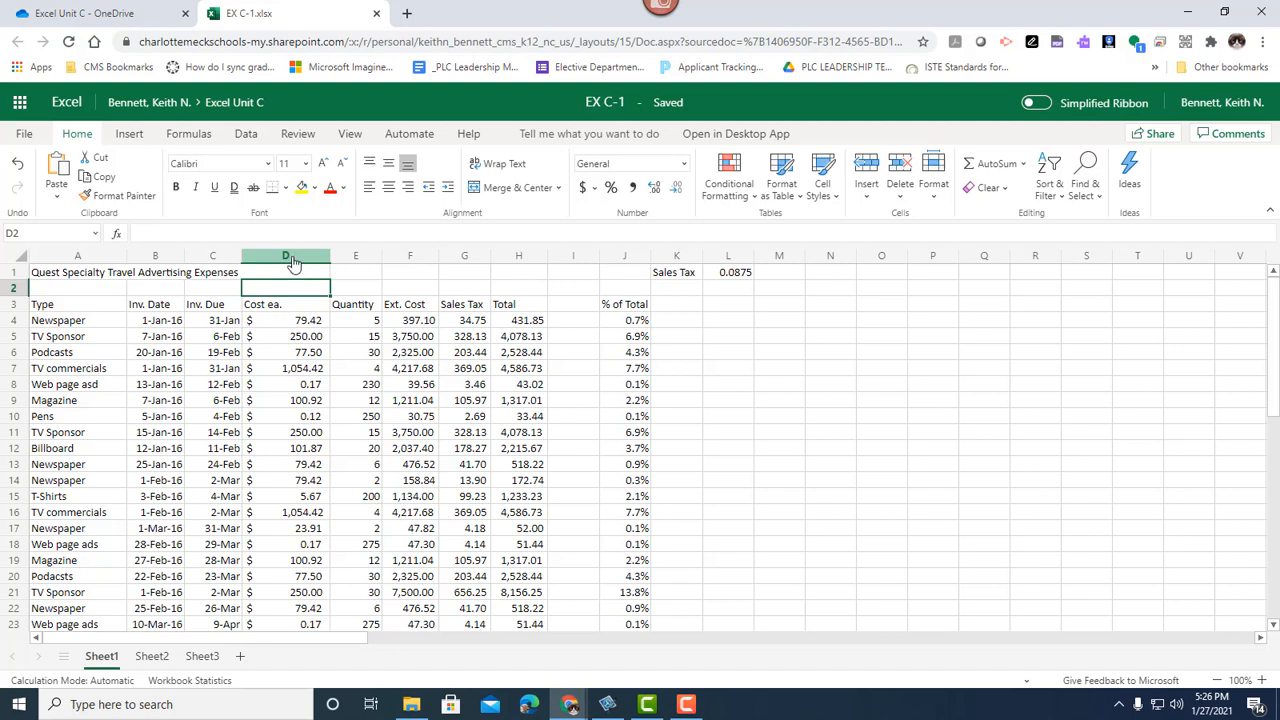
left_click(281, 274)
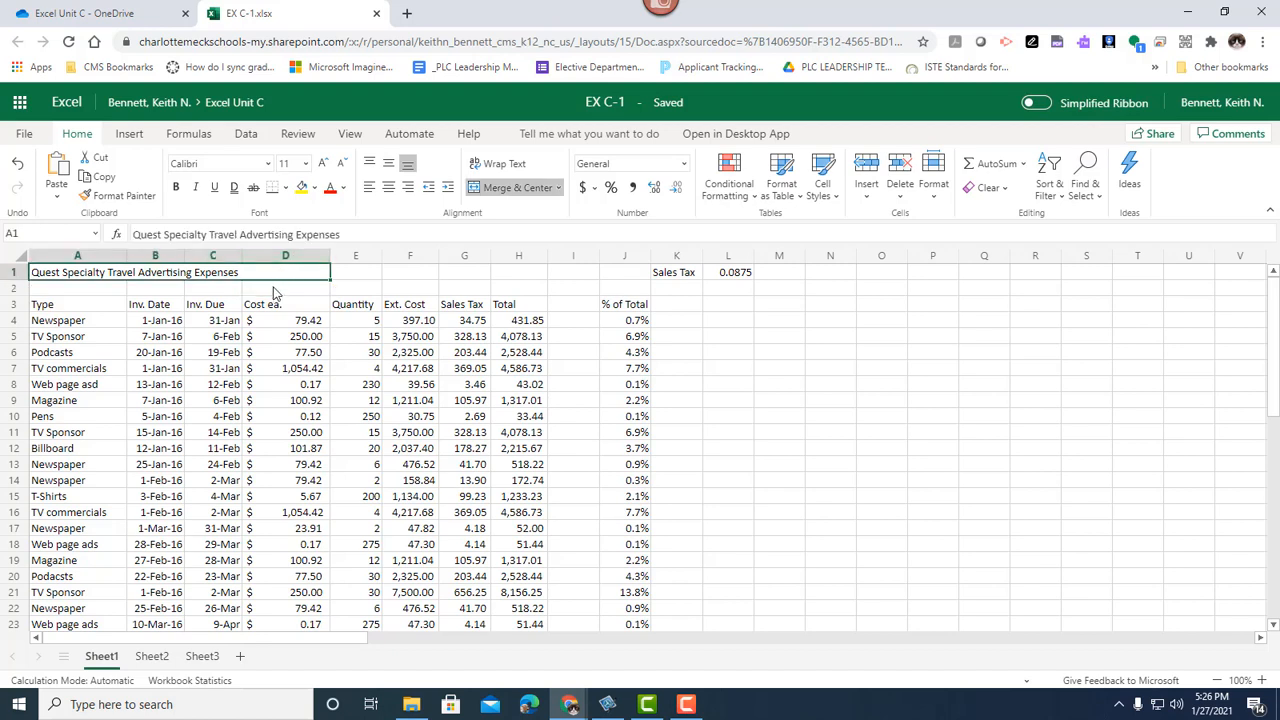
key("ctrl+z")
left_click(214, 290)
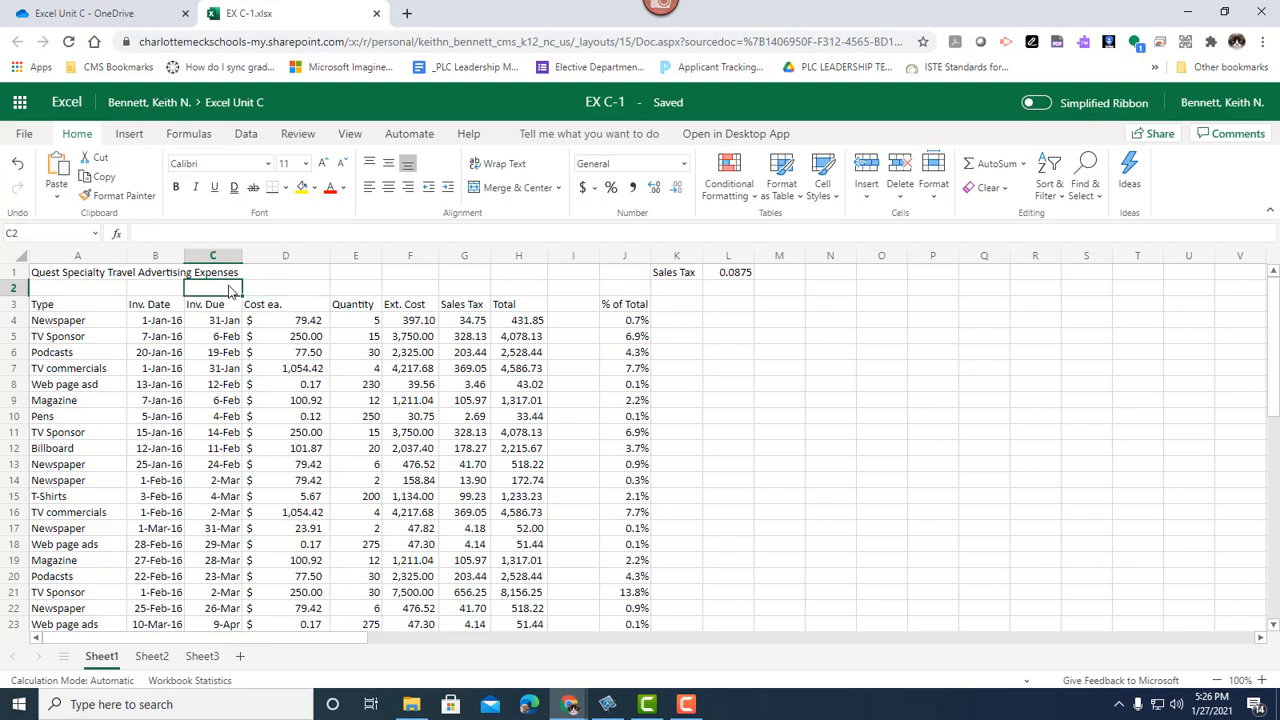
left_click(160, 289)
left_click(107, 290)
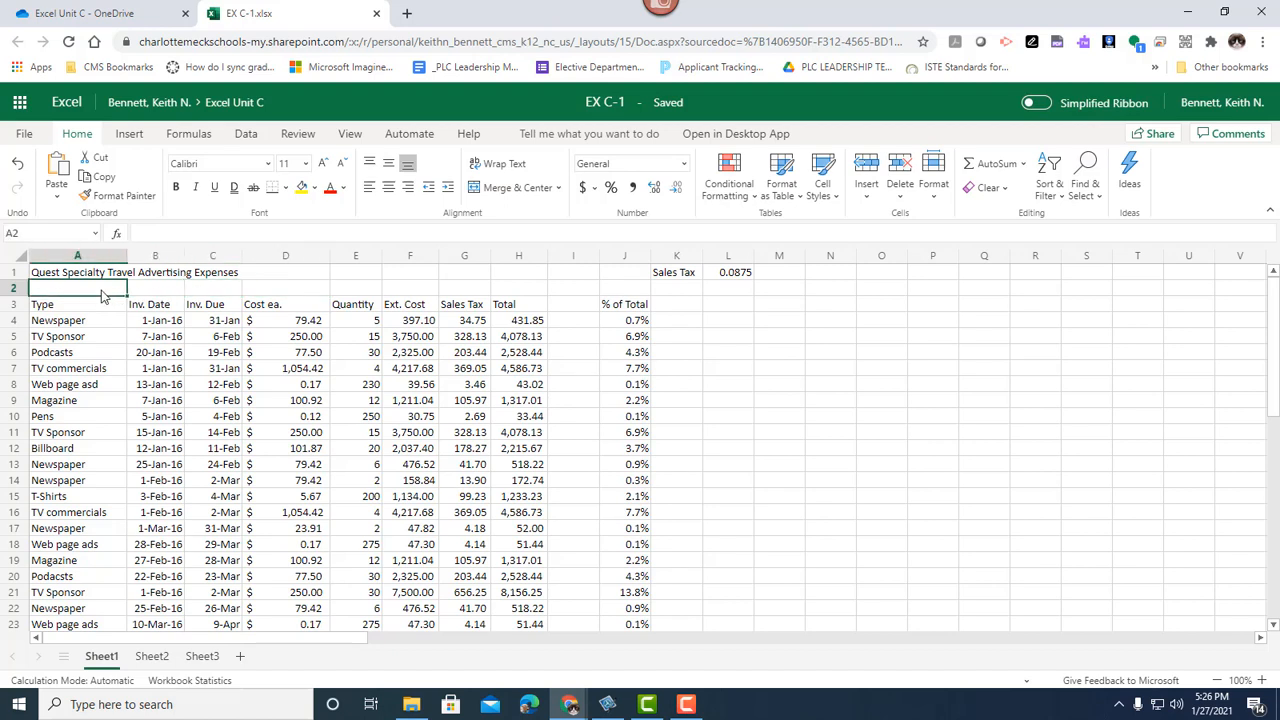
left_click(286, 289)
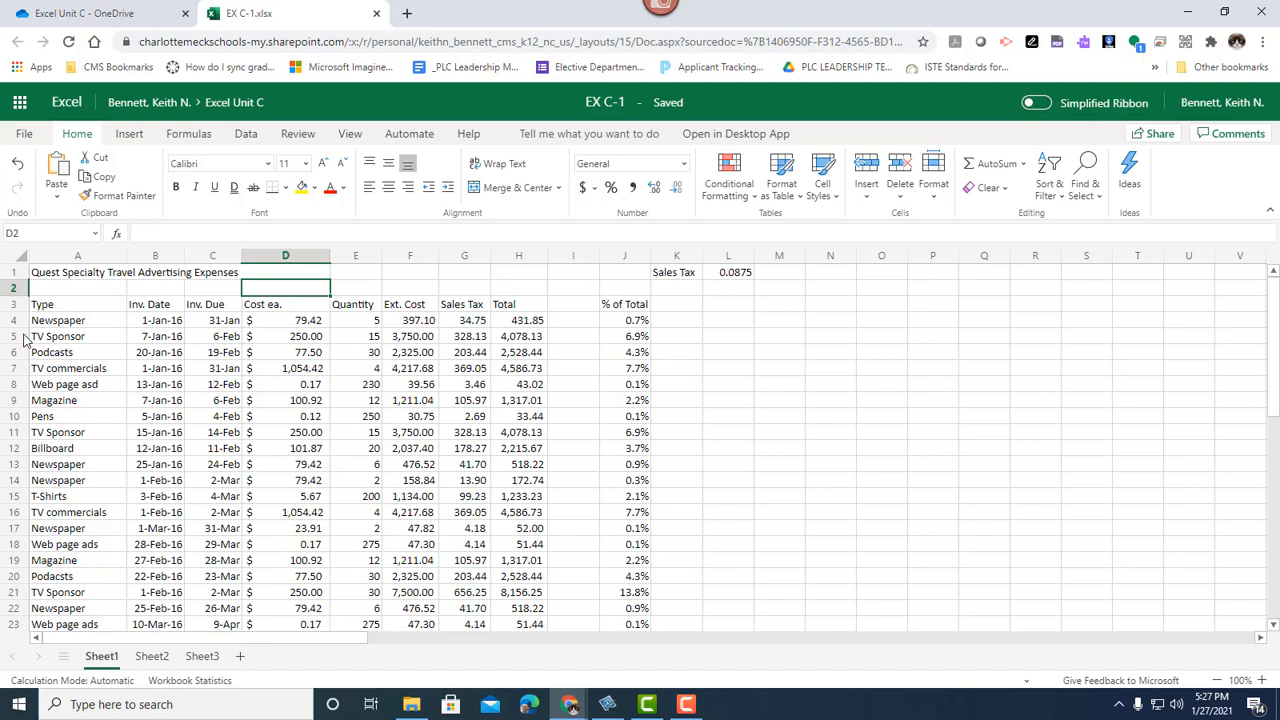
Step: Change the font of the title and header rows, cells A1:J3, to Times New Roman
left_click(57, 278)
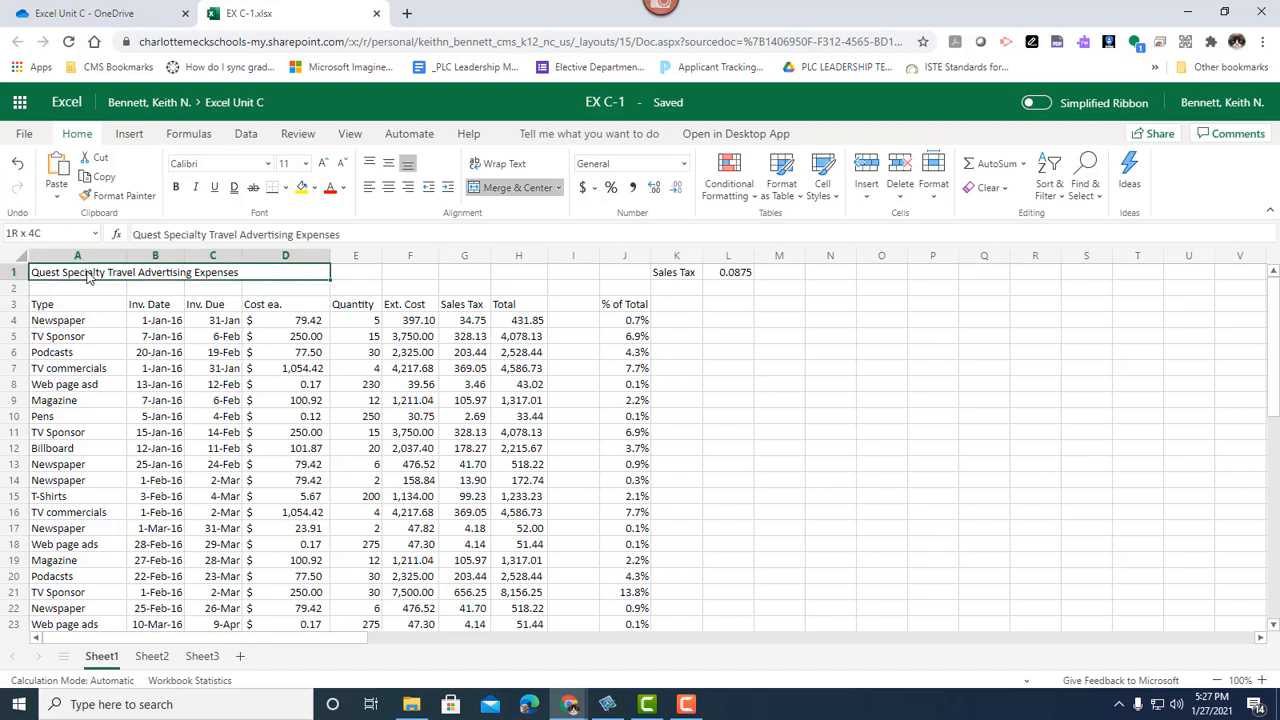
left_click_drag(87, 277, 676, 312)
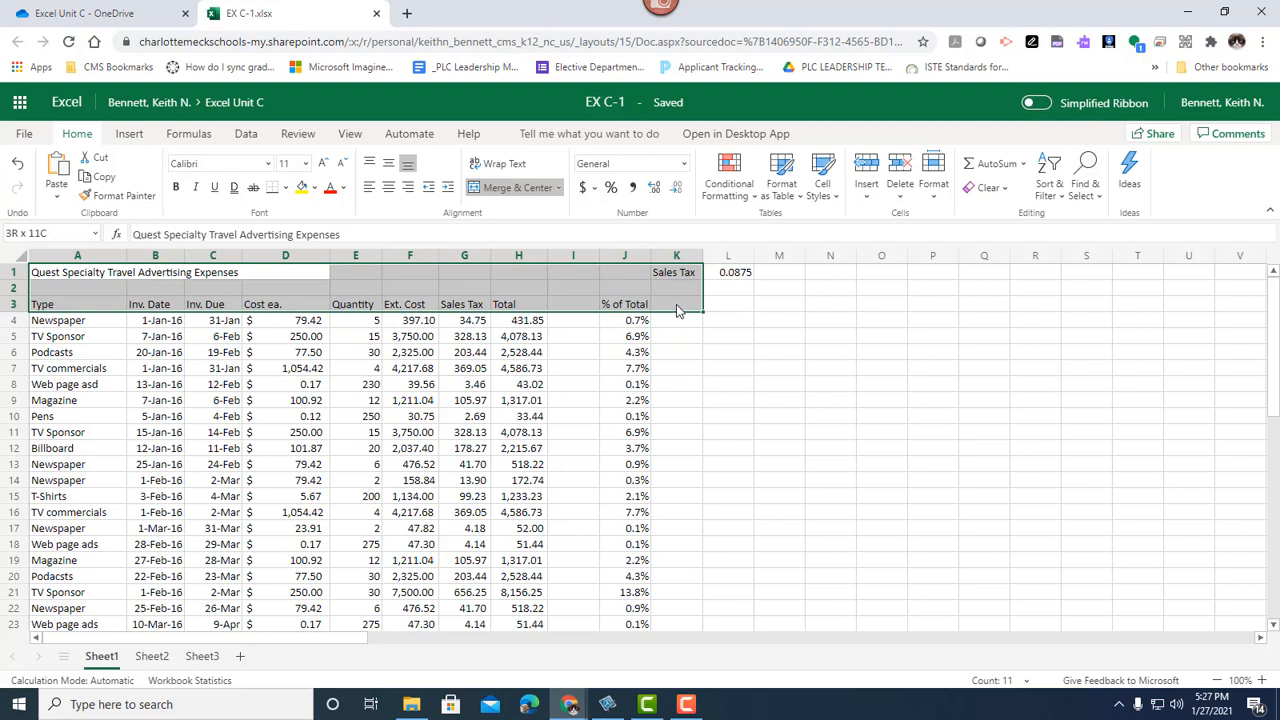
left_click_drag(676, 311, 631, 305)
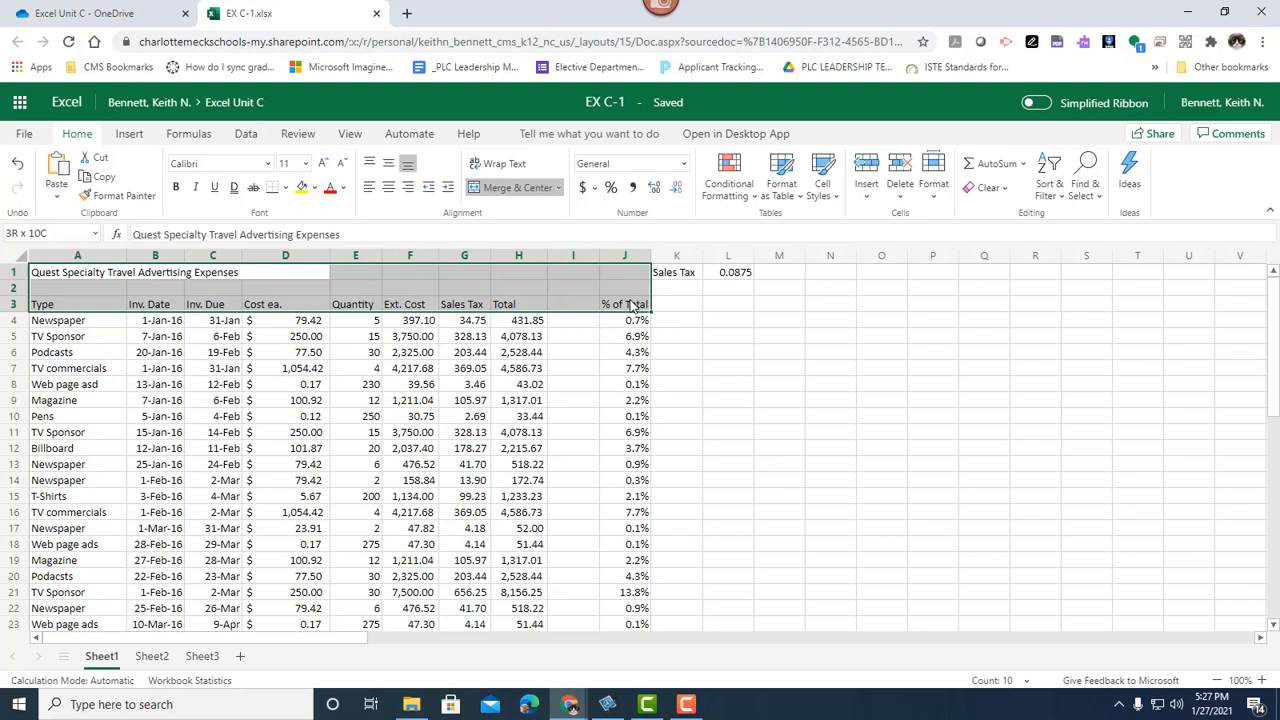
left_click_drag(630, 306, 630, 306)
left_click(268, 164)
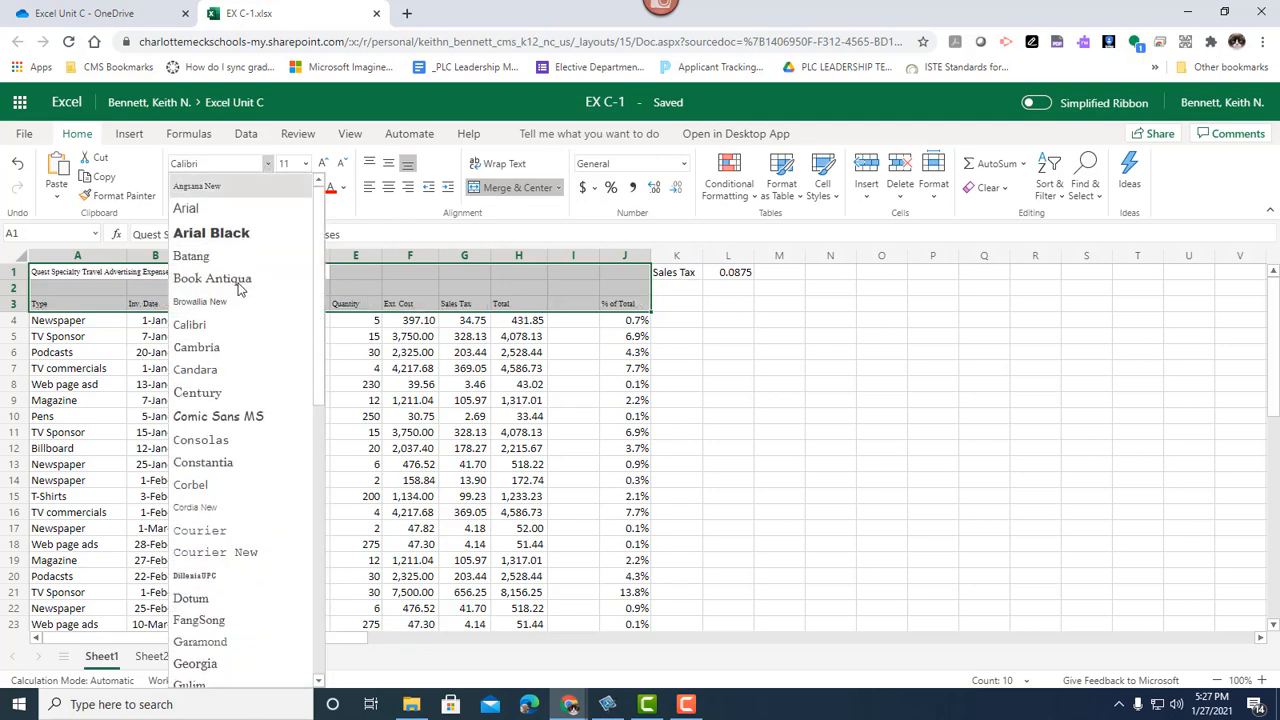
scroll(236, 330, "down", 8)
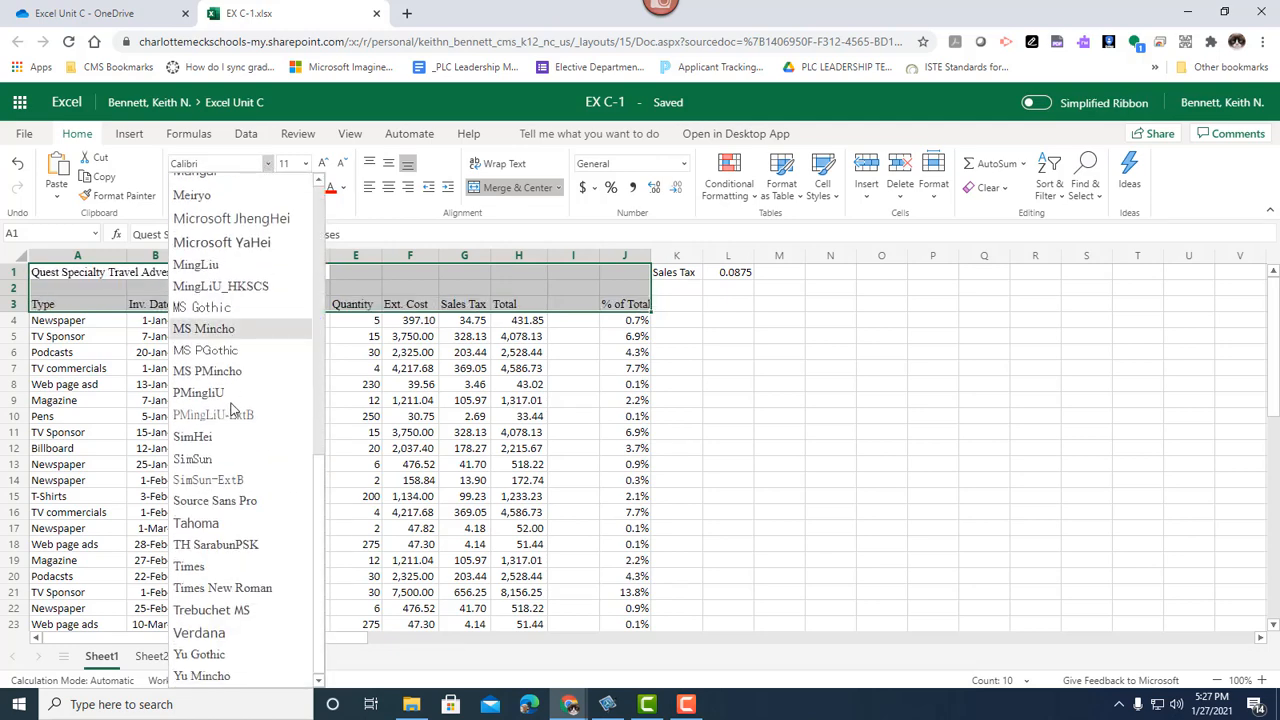
left_click(229, 589)
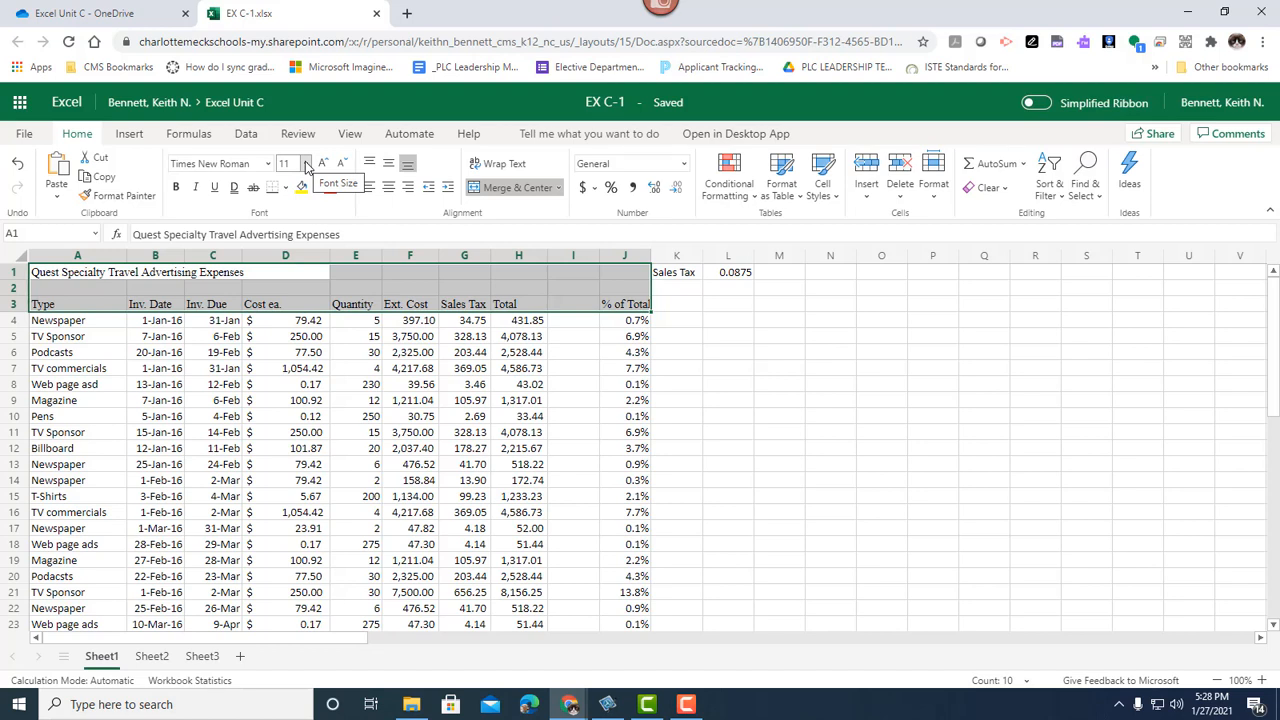
Step: Try font size 20 on cells A1:J3 and enlarge it in increments to 26
left_click(307, 164)
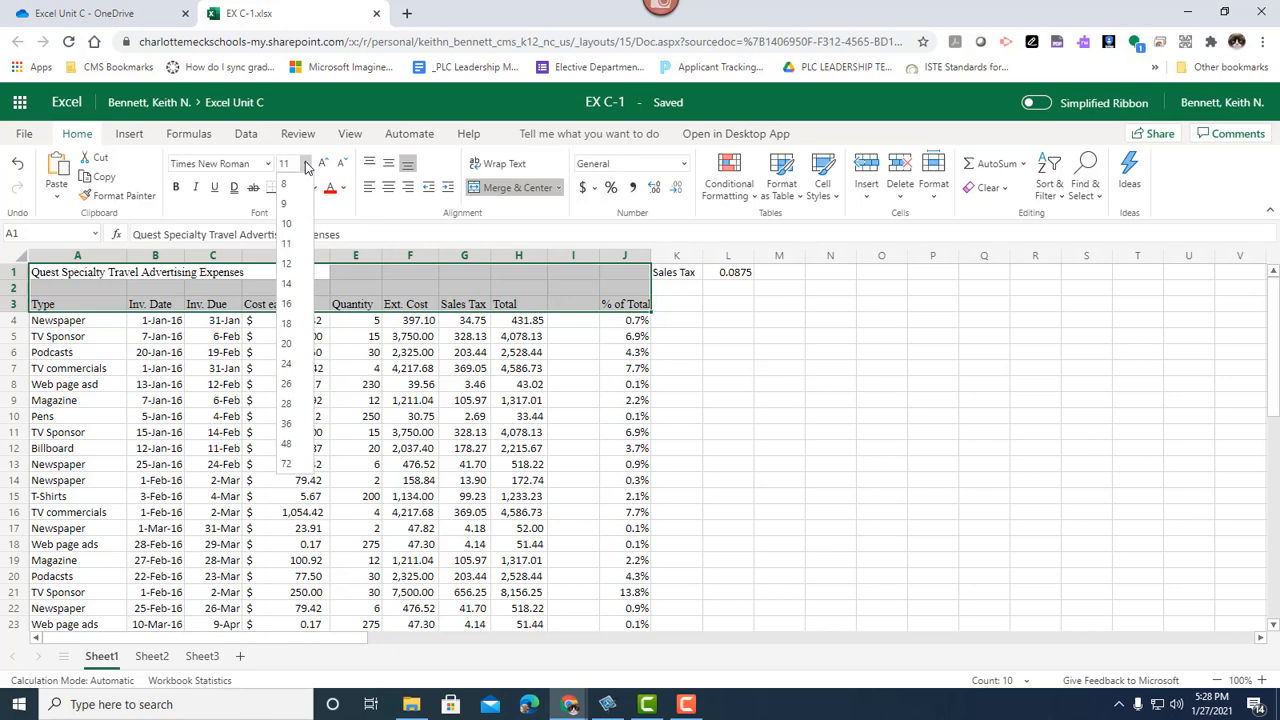
left_click(298, 344)
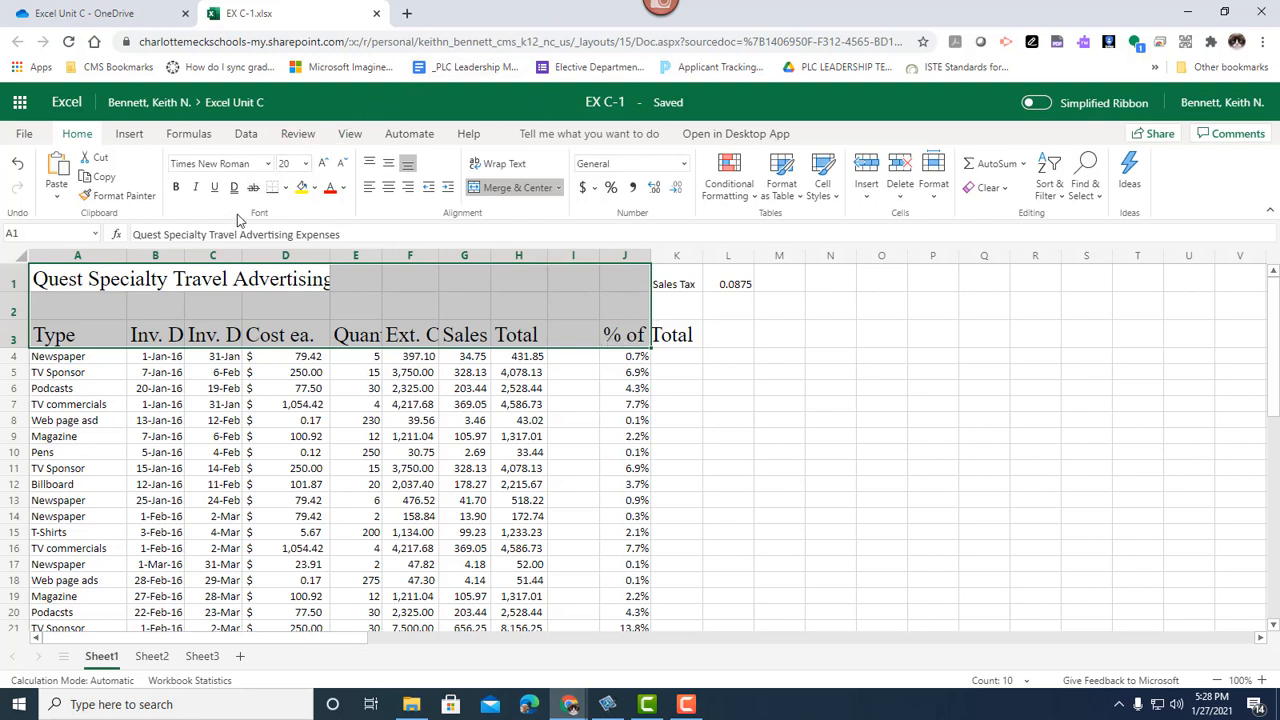
left_click(306, 164)
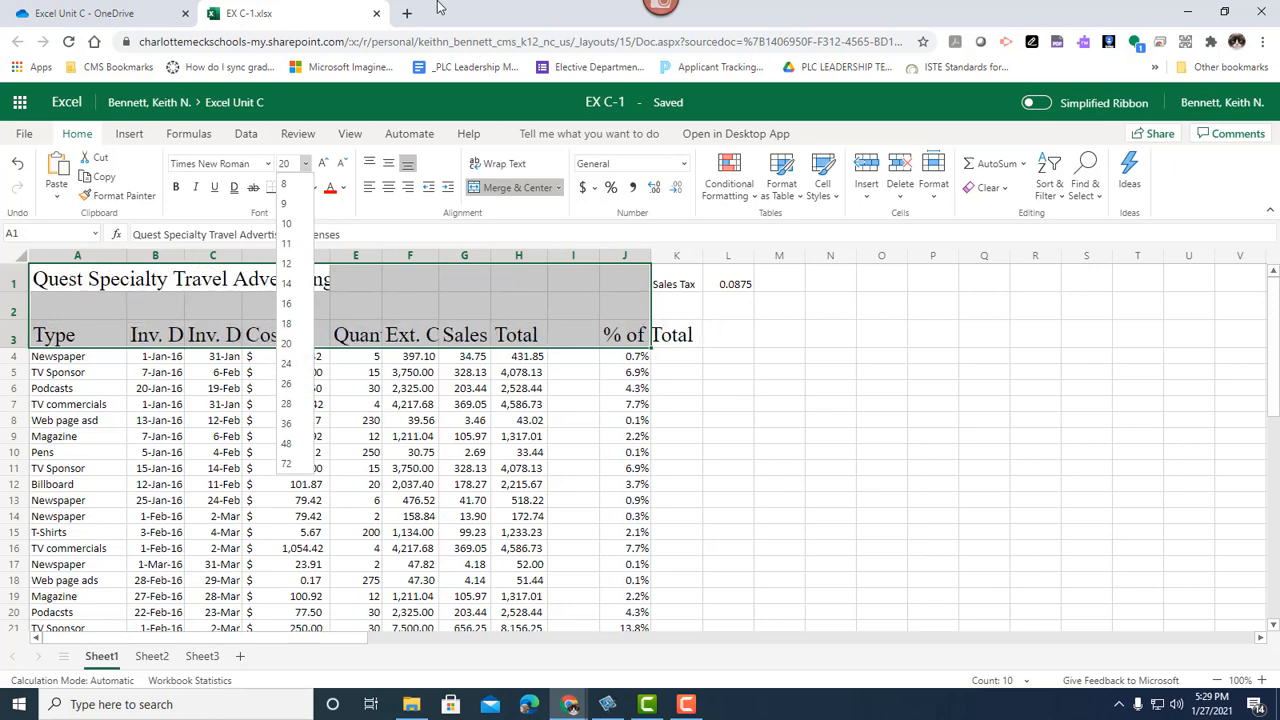
left_click(323, 165)
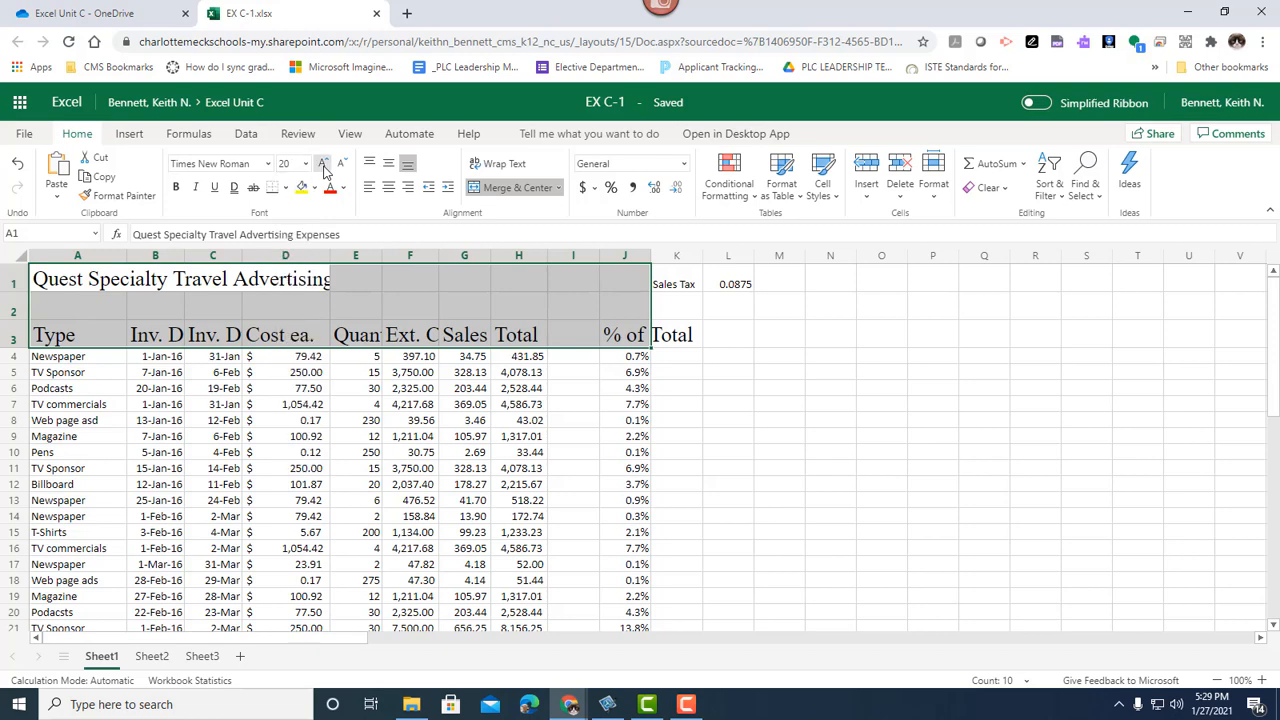
left_click(323, 165)
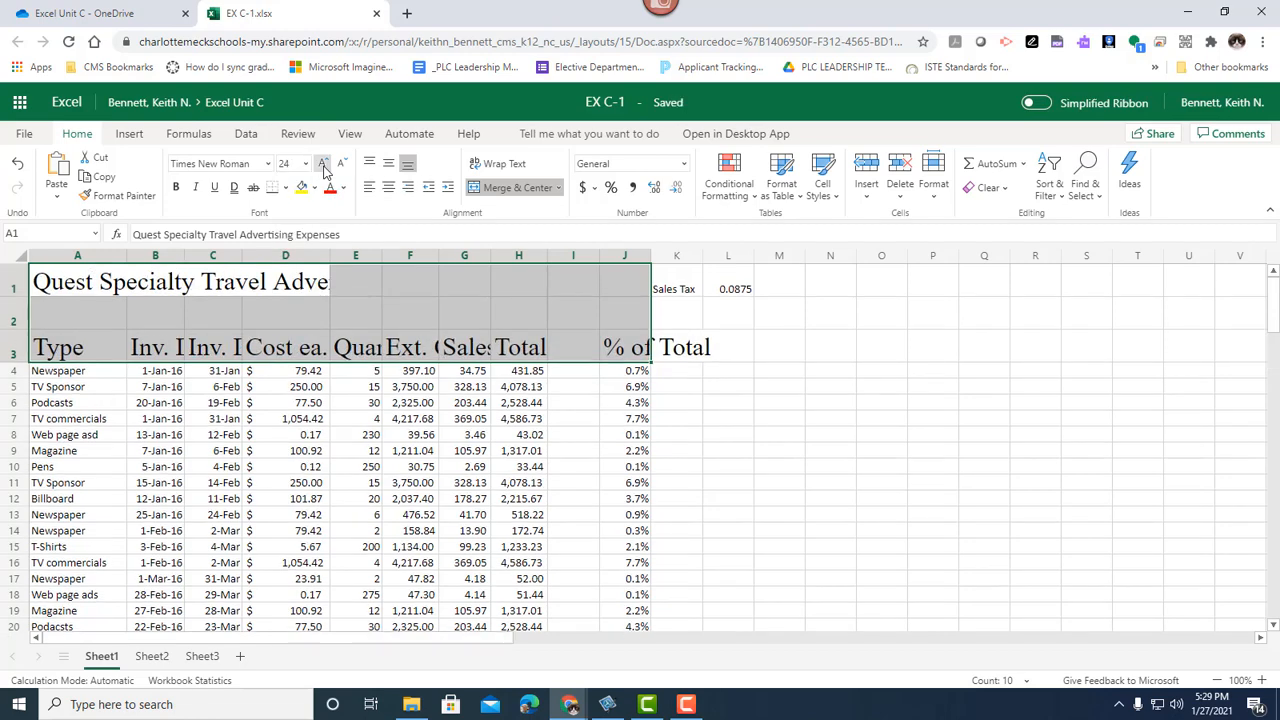
left_click(323, 166)
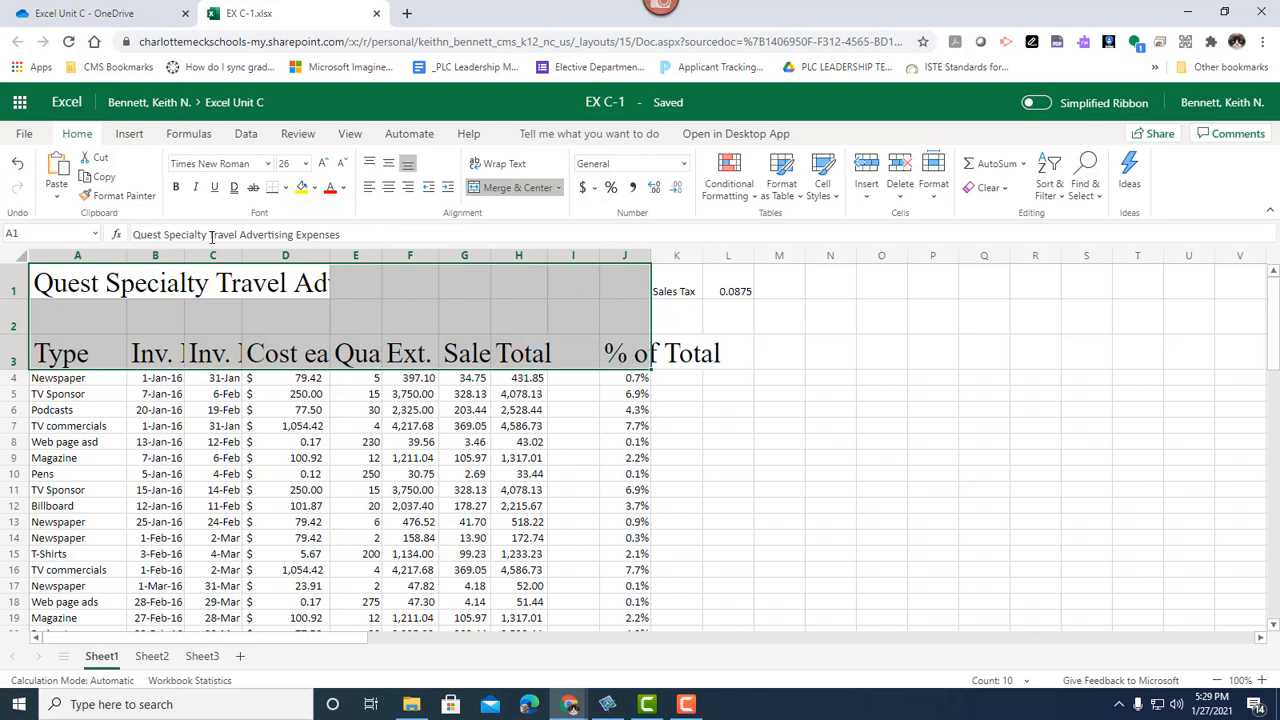
Step: Set the font size of cells A1:J3 to 14
left_click(305, 164)
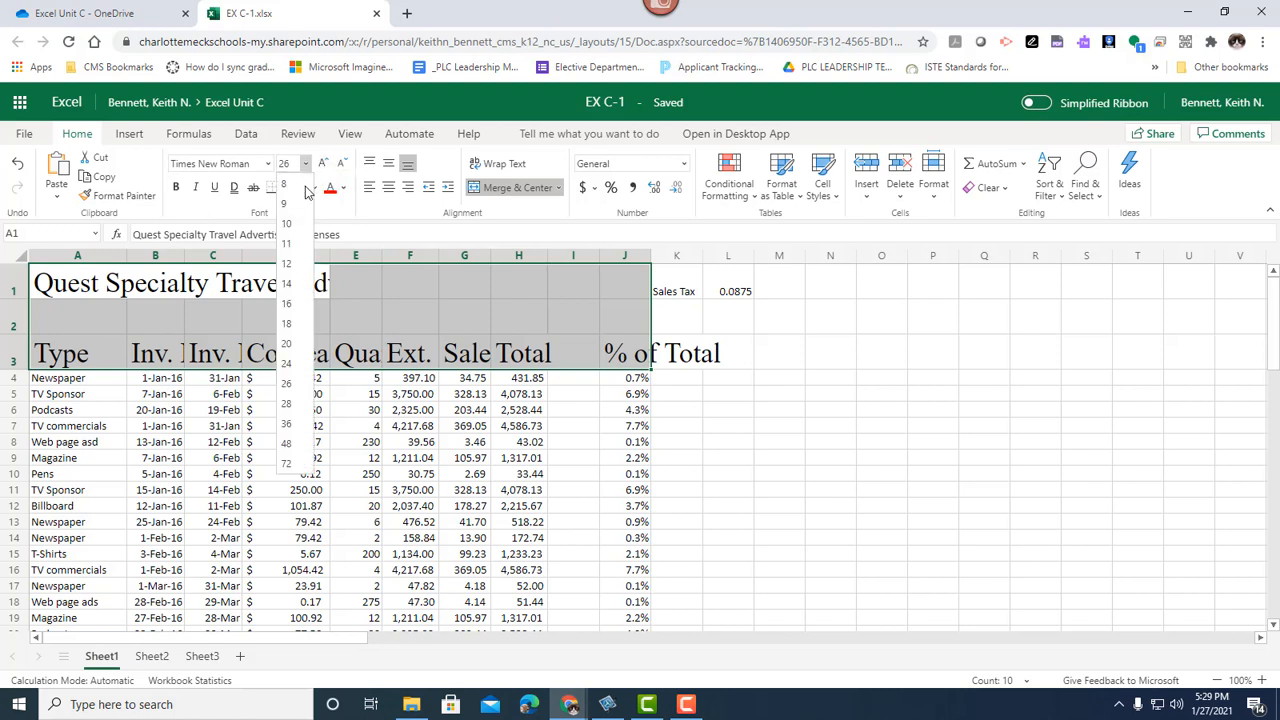
left_click(289, 286)
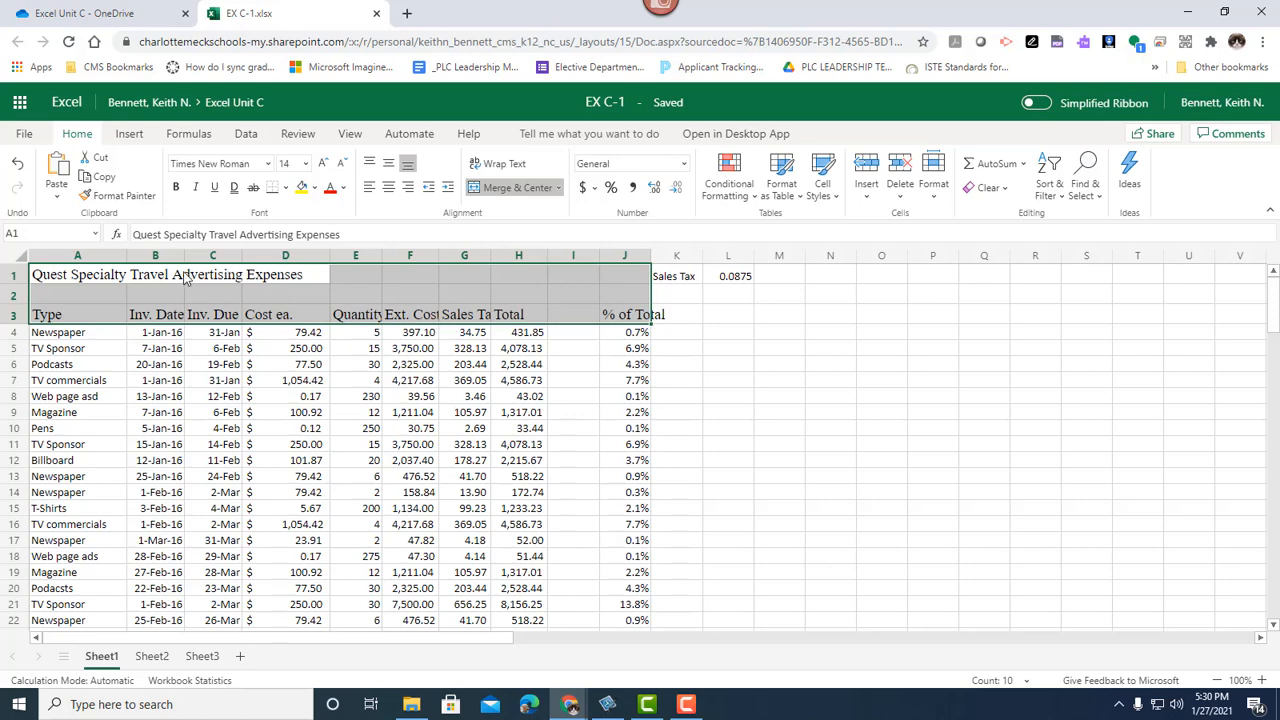
Step: Try to autofit columns A through H together from the edge of column D
left_click(104, 256)
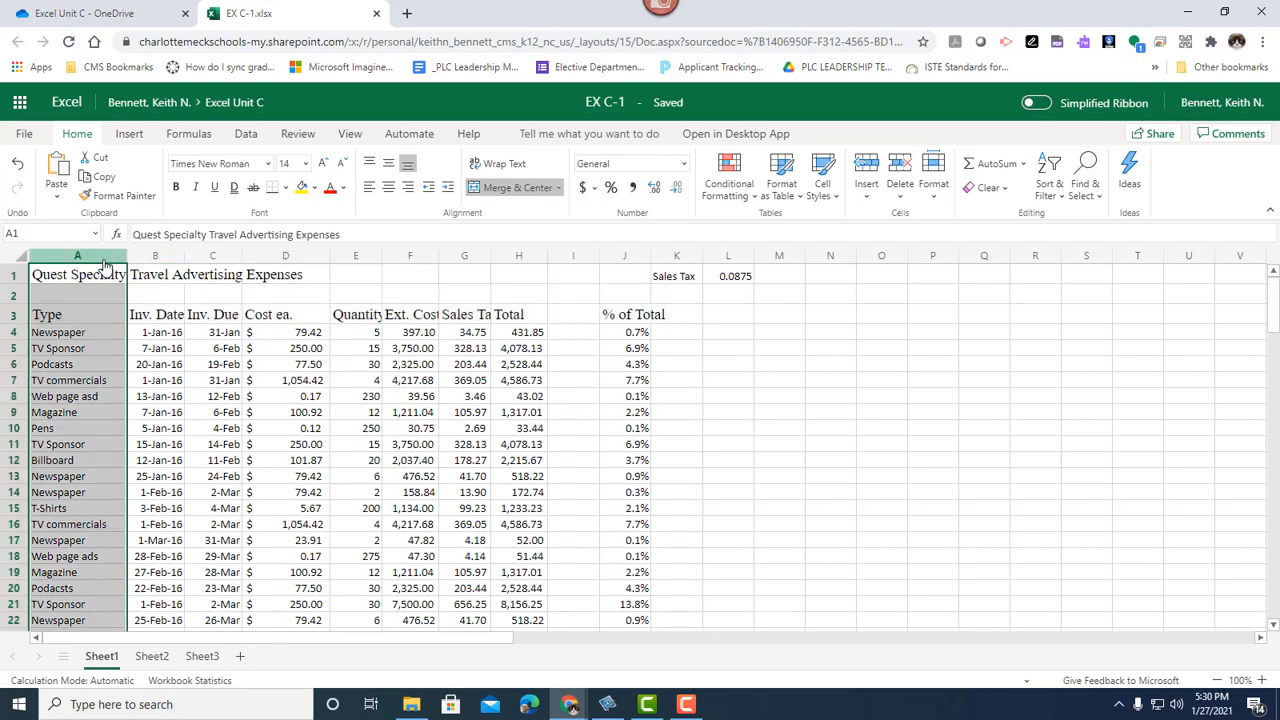
left_click(184, 305)
left_click(97, 262)
left_click_drag(91, 258, 527, 278)
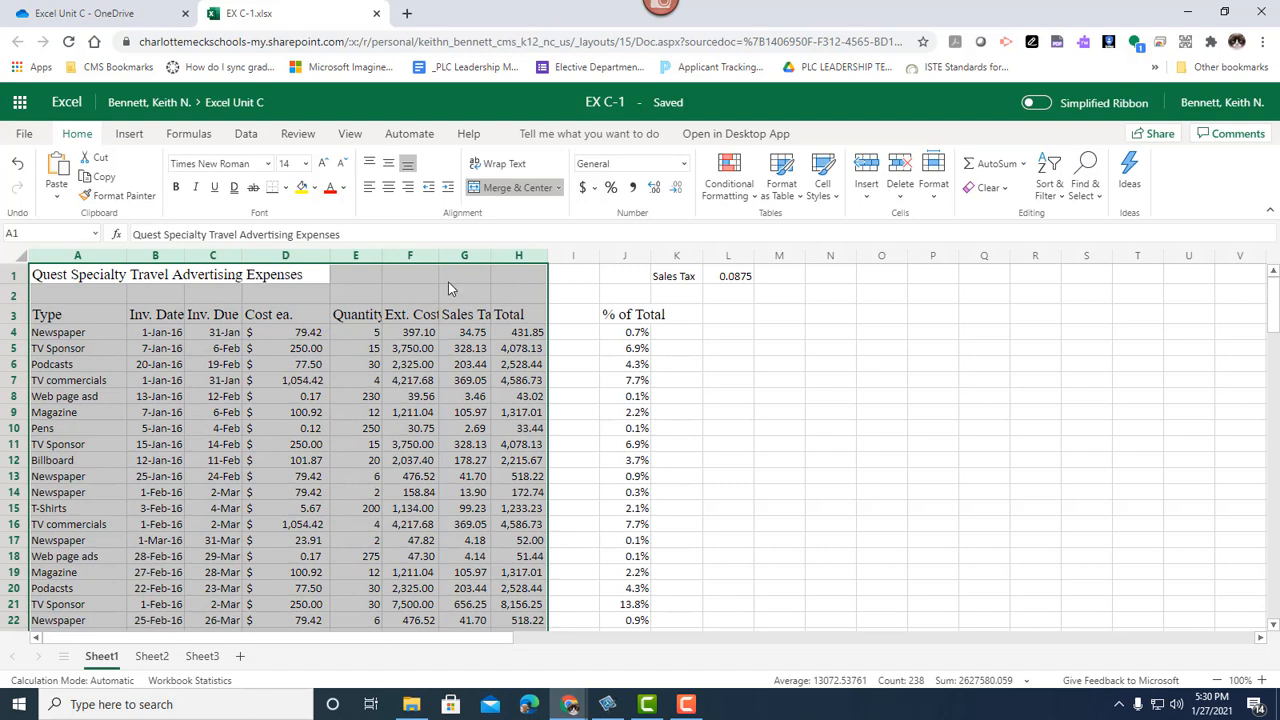
double_click(329, 257)
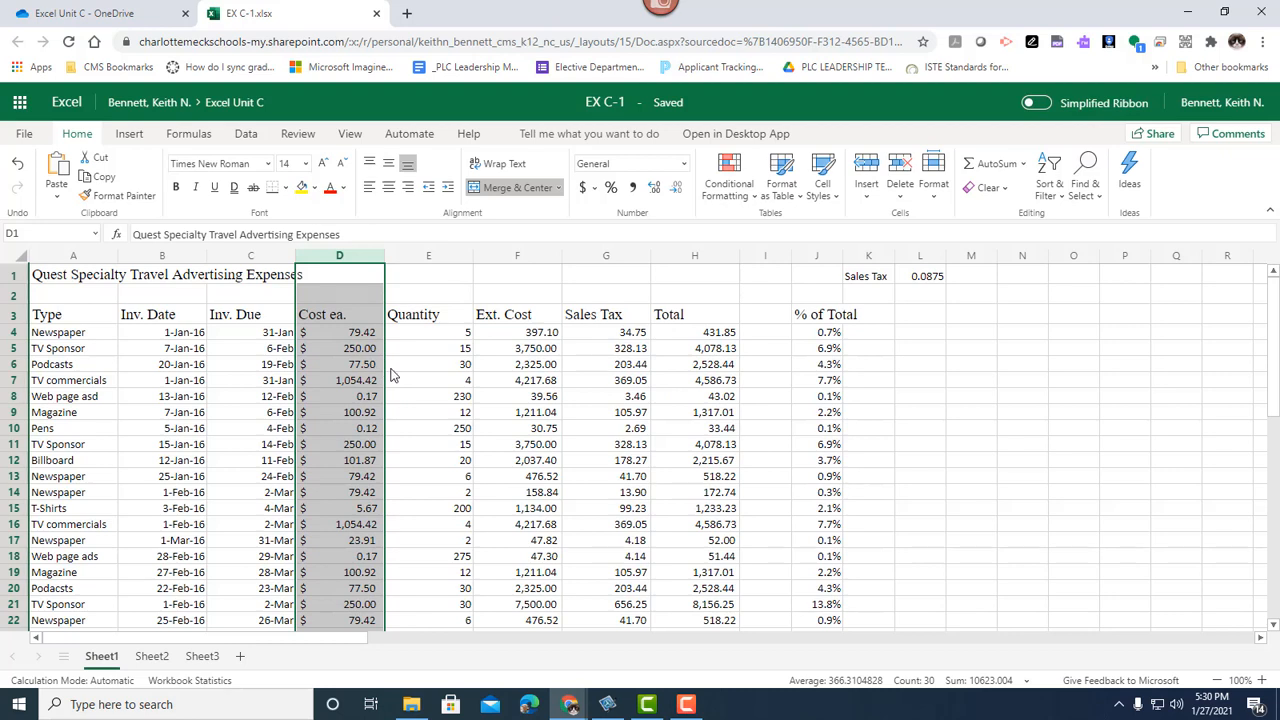
Step: Autofit the widths of columns A through H to their contents
left_click(73, 258)
left_click_drag(75, 260, 682, 300)
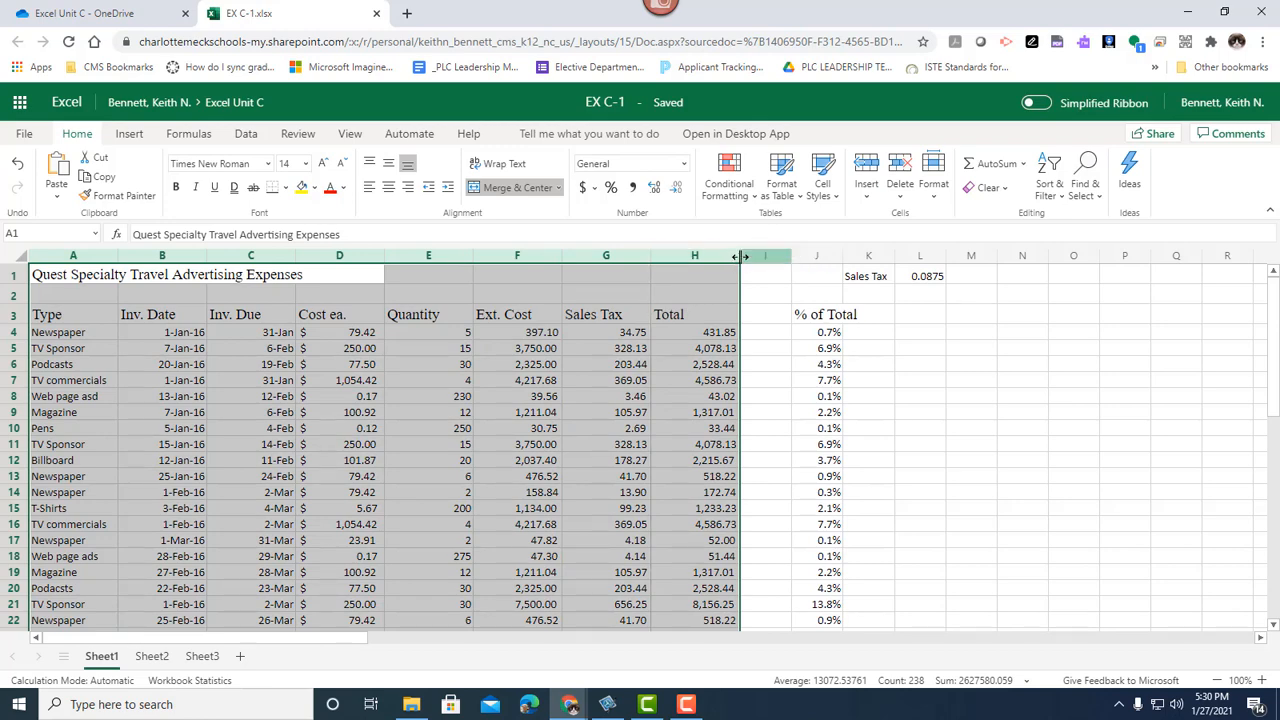
double_click(741, 259)
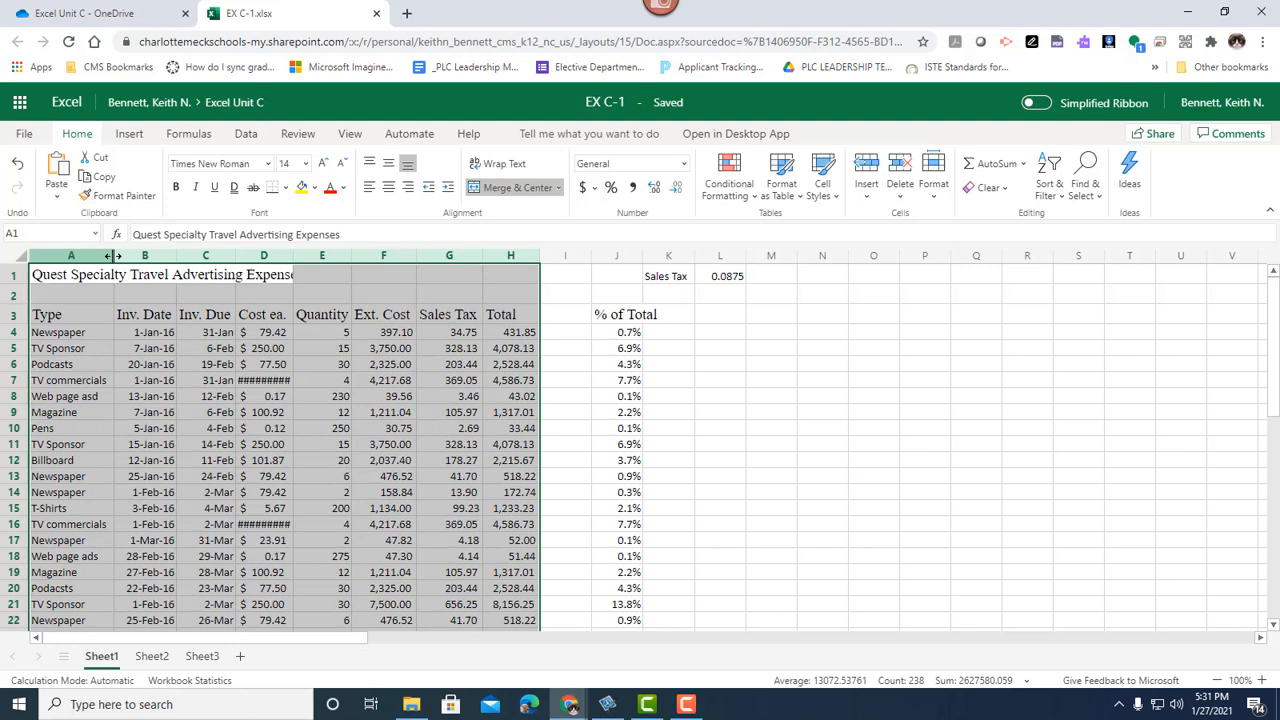
double_click(113, 256)
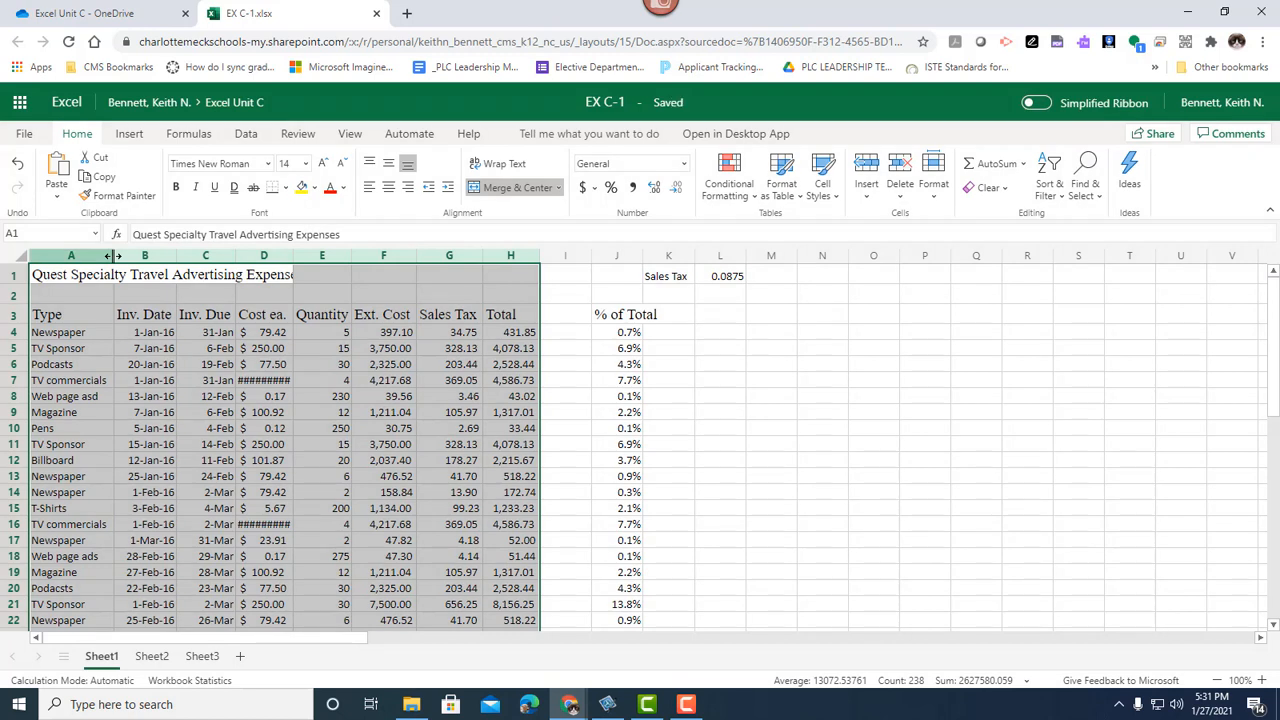
Step: Widen column D to fit the full title and cost values, and column J to fit its % of Total heading
left_click(293, 258)
left_click(306, 272)
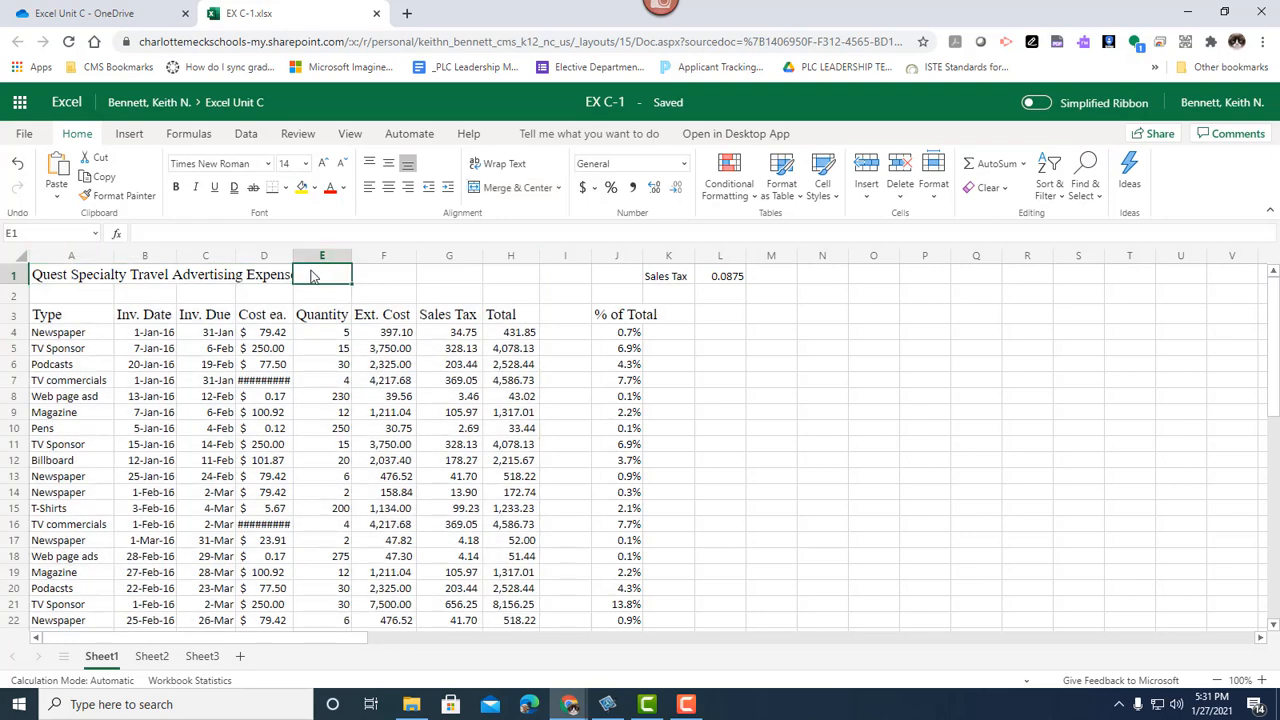
left_click(295, 259)
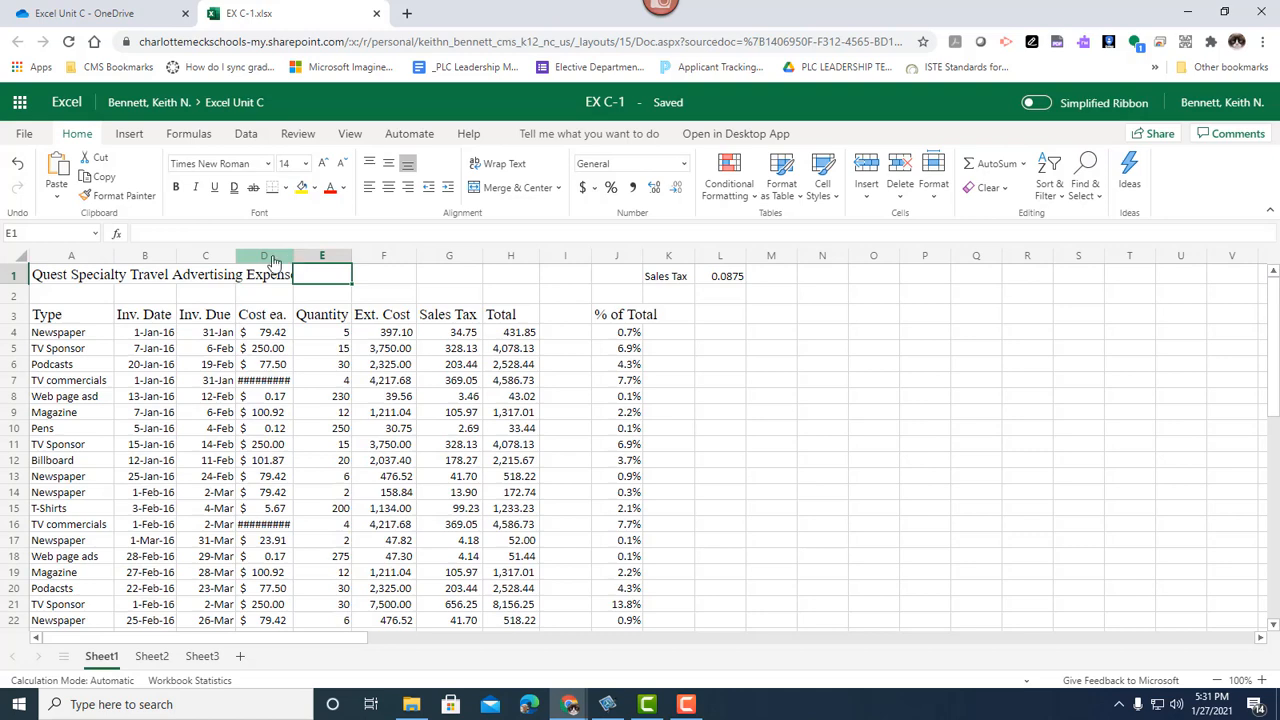
left_click(293, 257)
left_click_drag(296, 257, 325, 277)
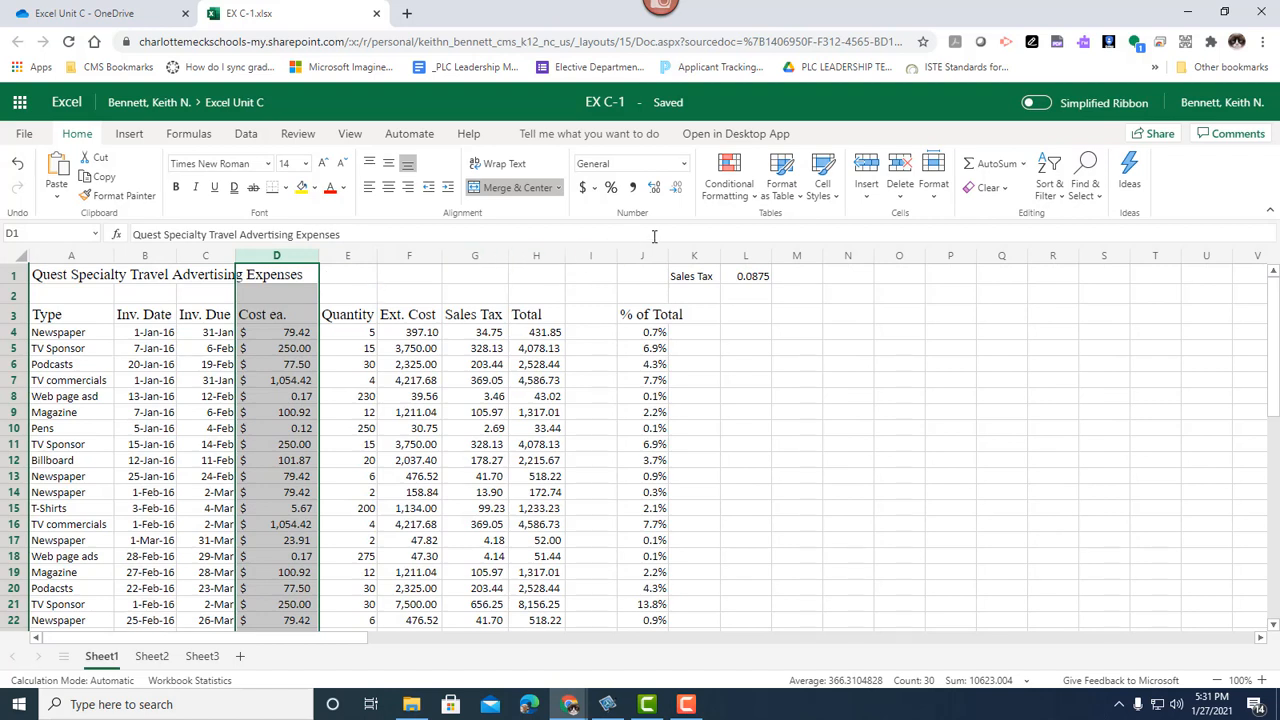
left_click_drag(668, 258, 690, 258)
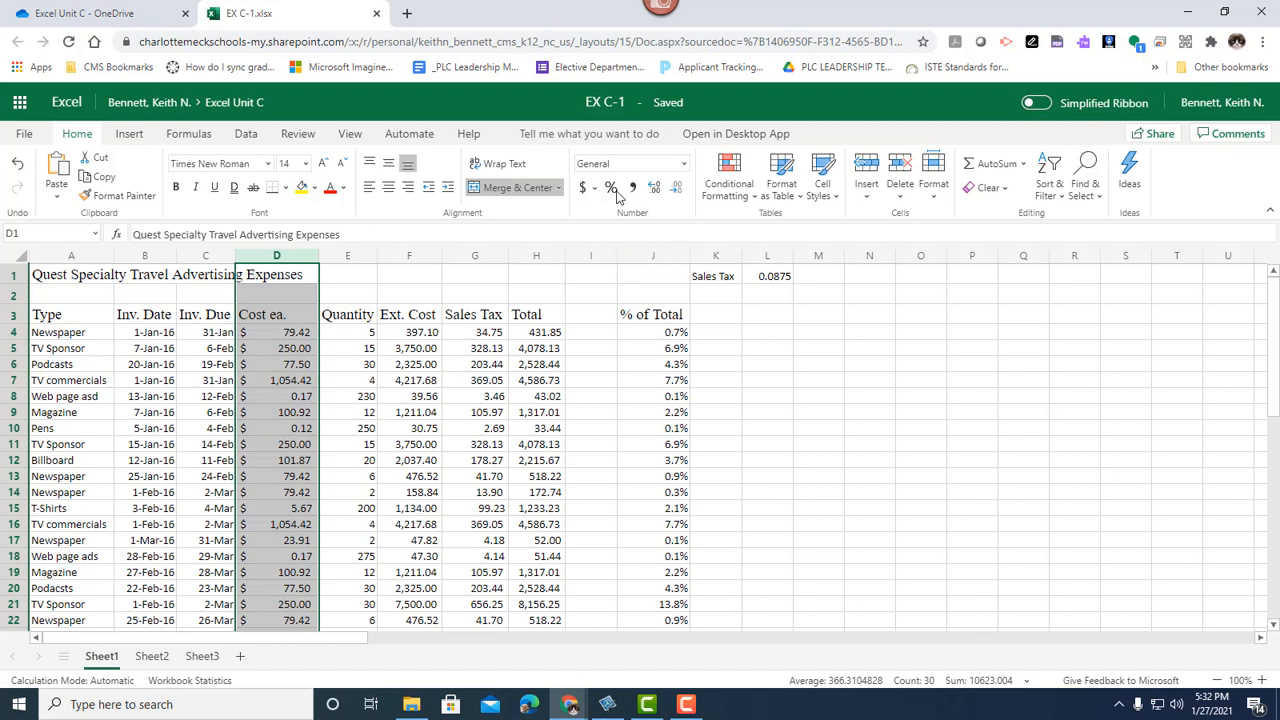
Step: Make the column headings in A3:J3 bold
left_click(67, 316)
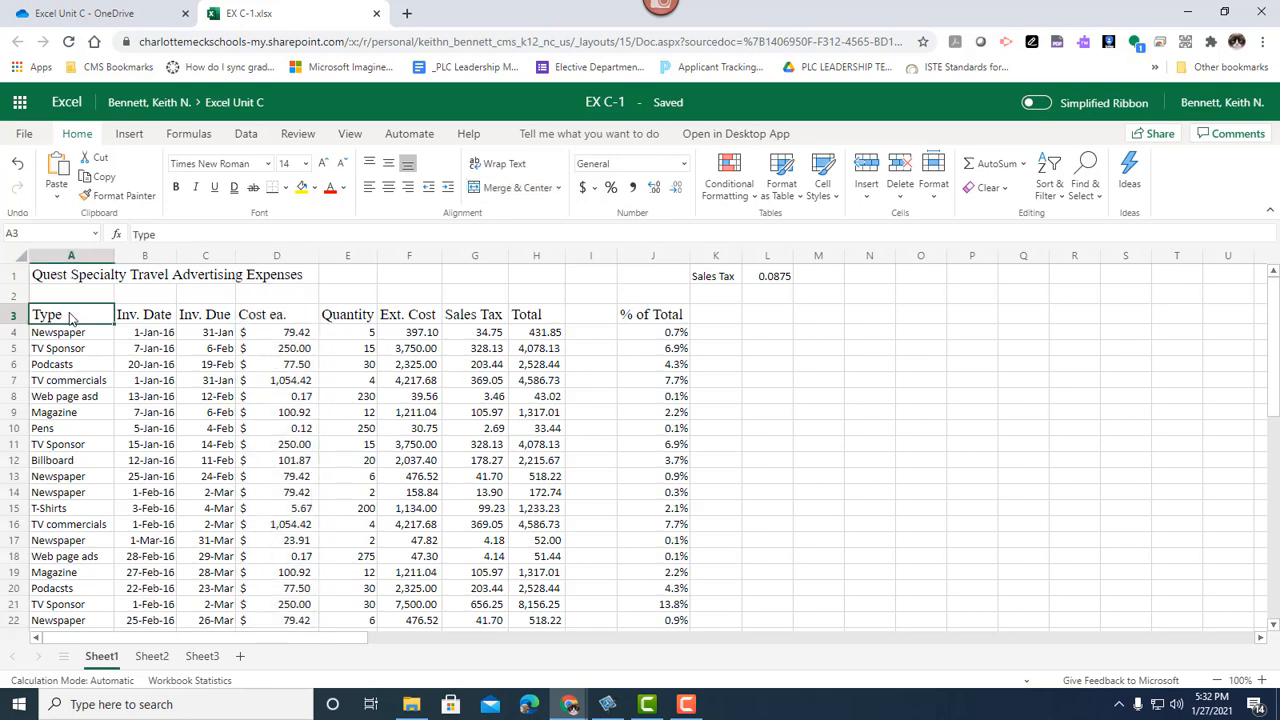
left_click_drag(67, 316, 641, 323)
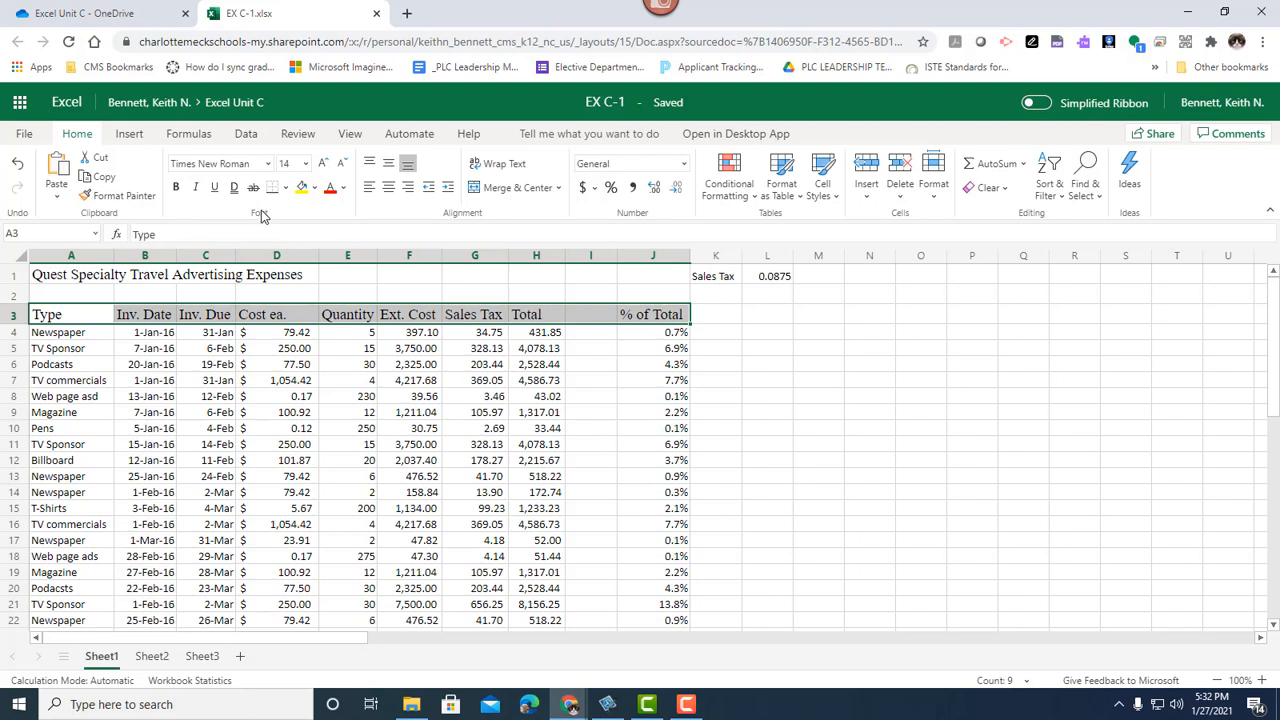
left_click(176, 190)
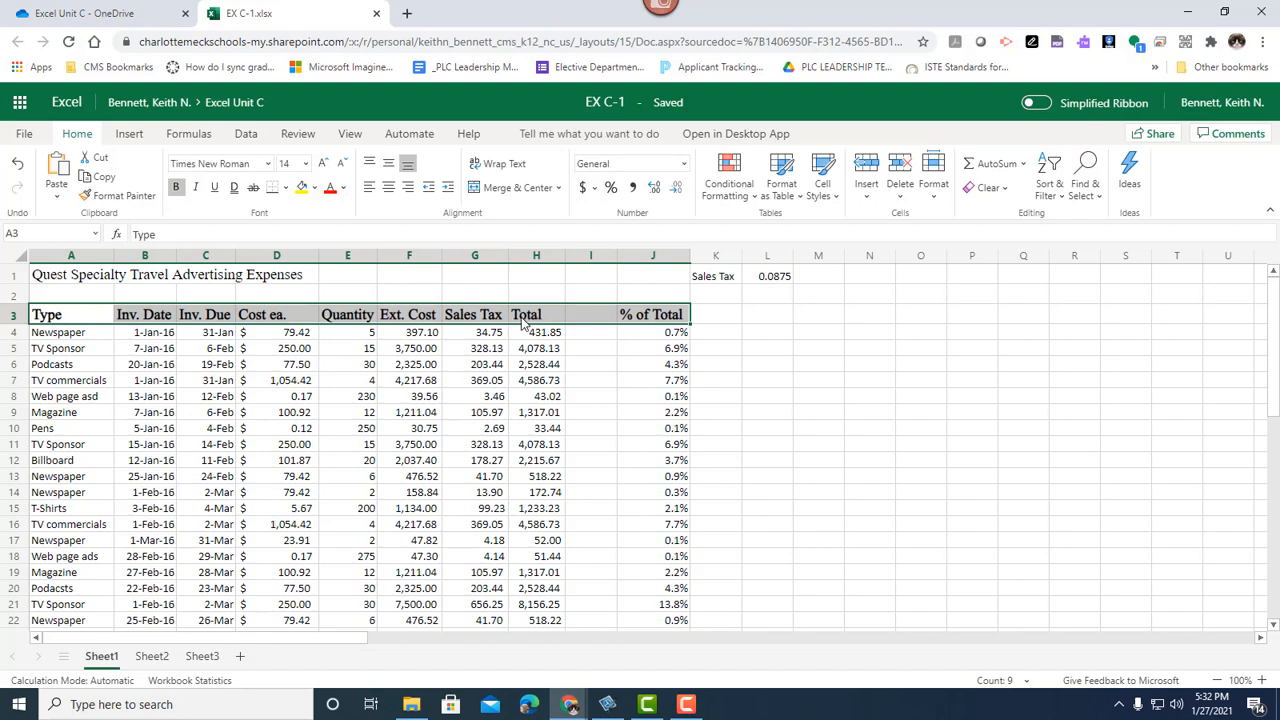
Step: Underline the Type heading in cell A3
left_click(58, 322)
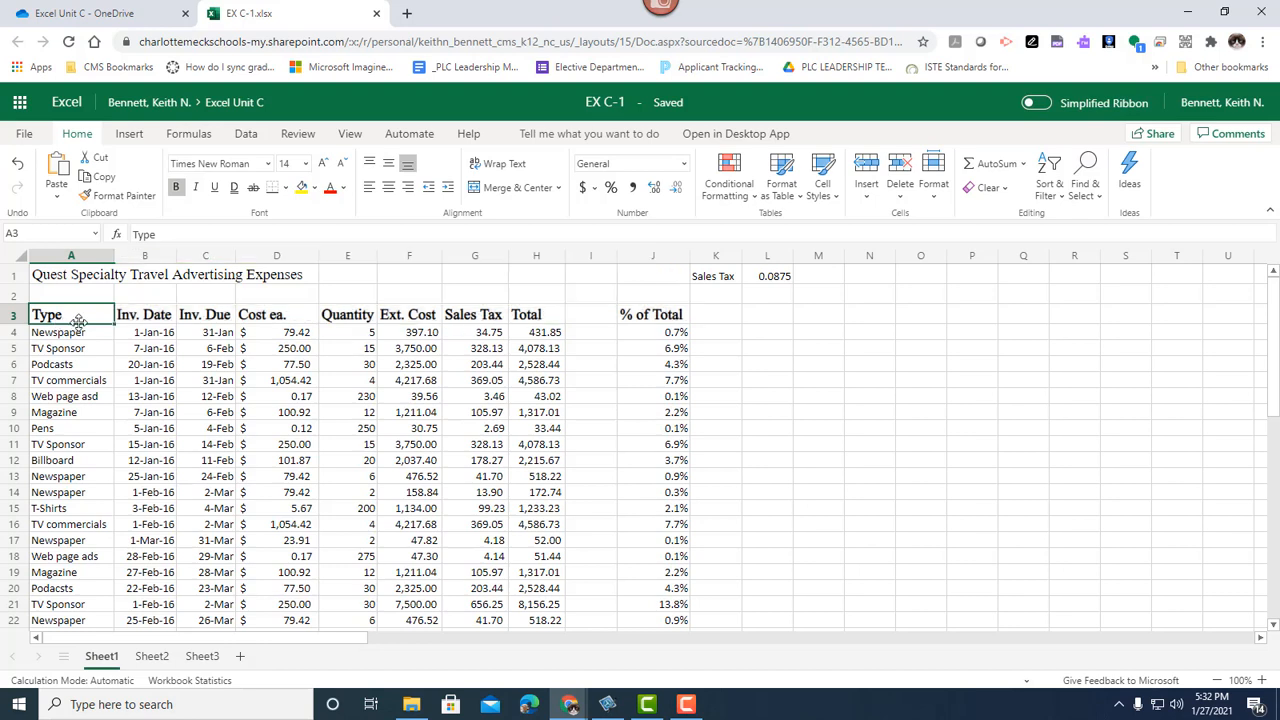
left_click(215, 190)
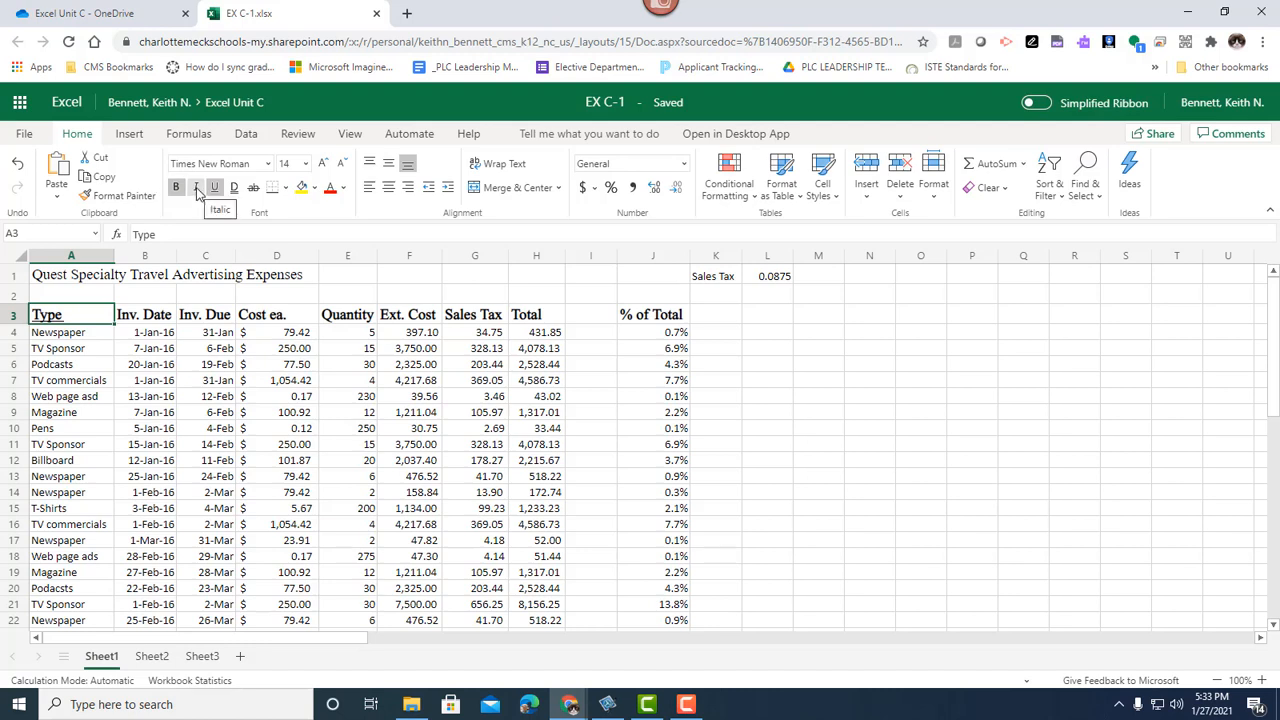
Step: Try italics on the Type heading in cell A3 and remove them again, twice
left_click(198, 190)
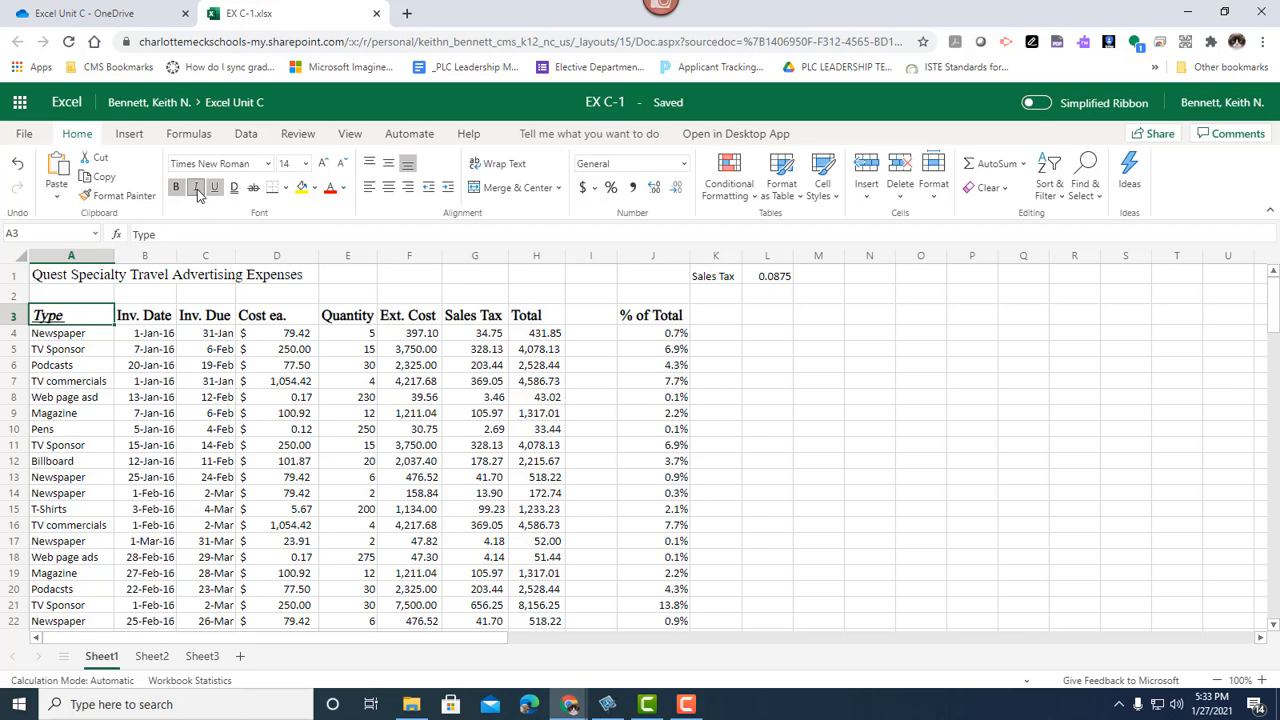
left_click(197, 190)
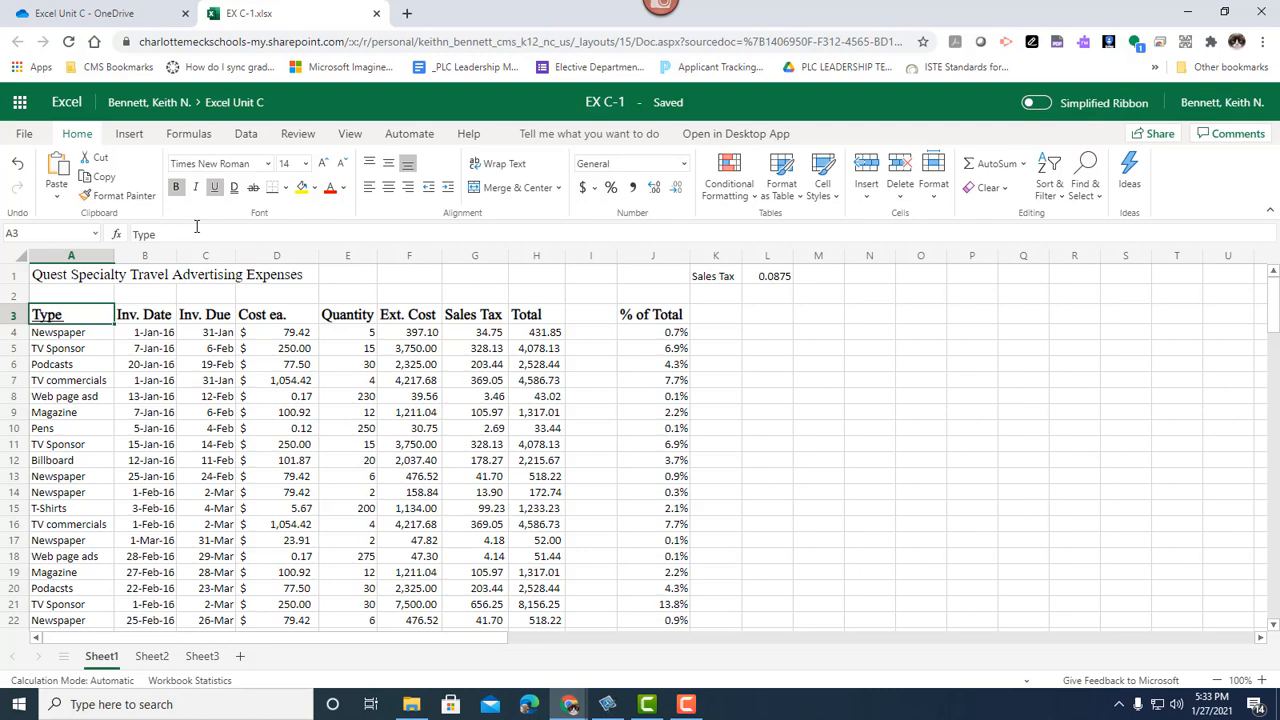
key("ctrl+i")
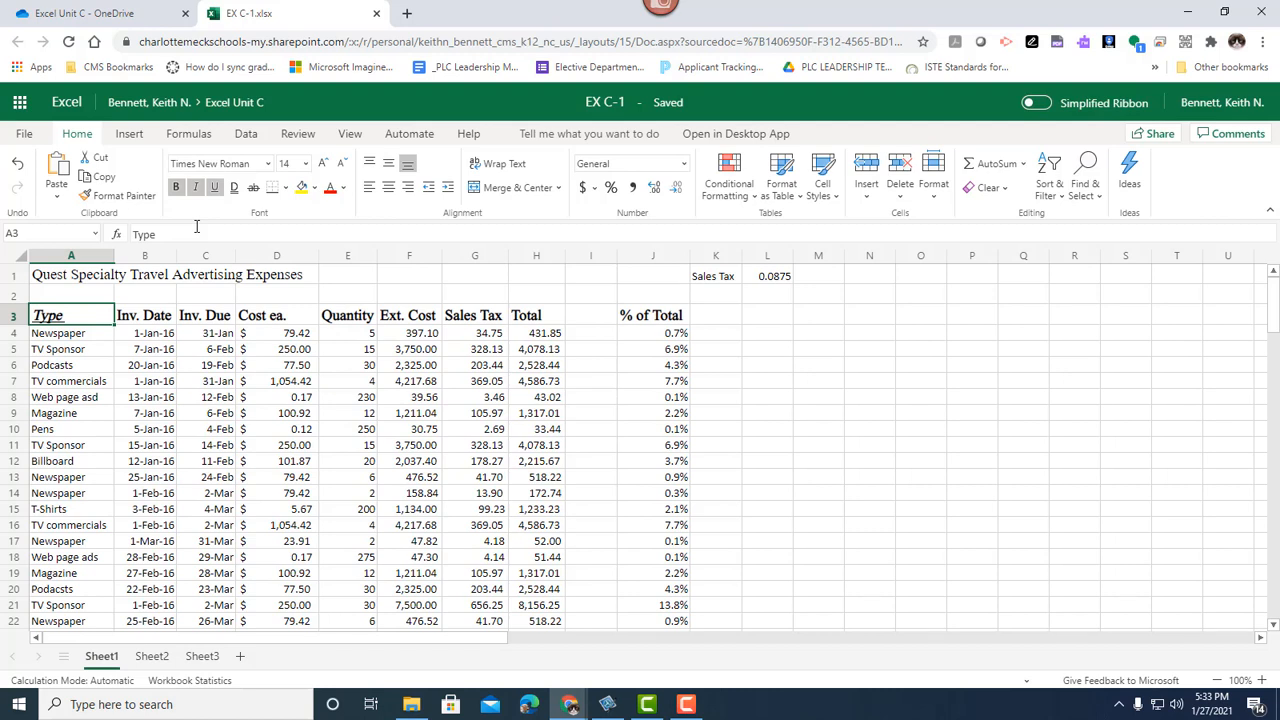
key("ctrl+i")
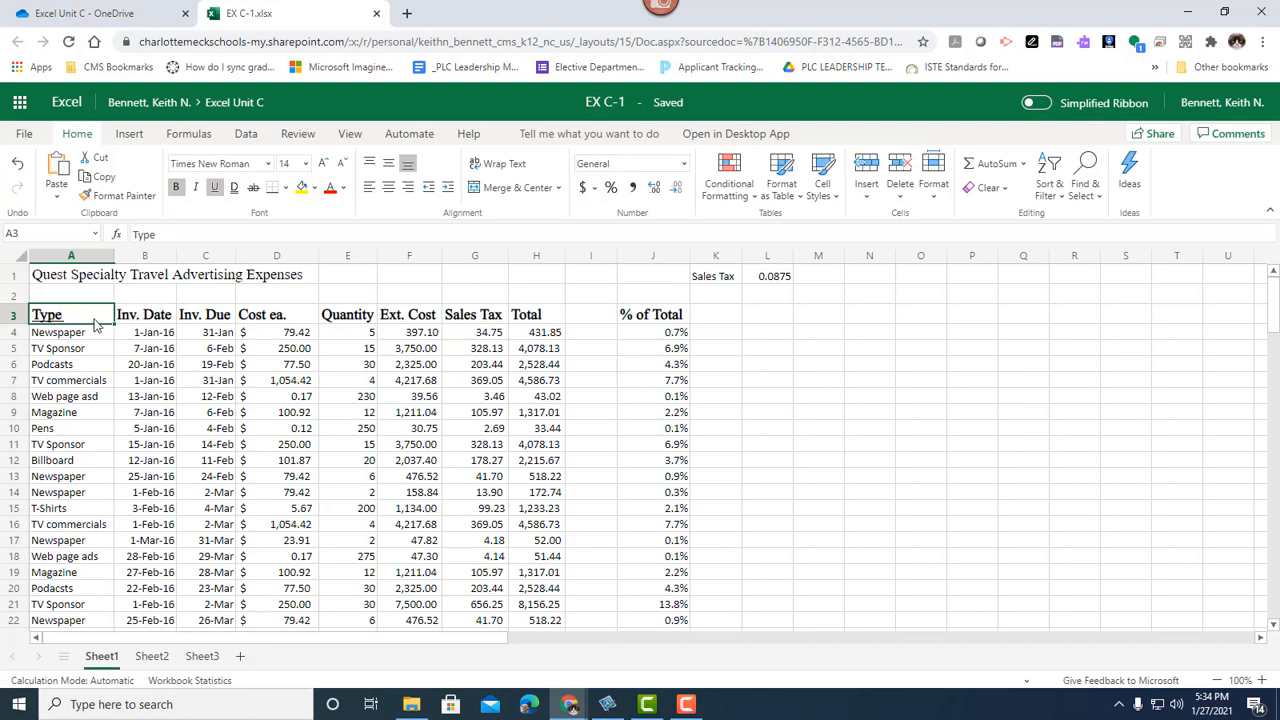
Step: Copy the formatting of the Type heading in A3 to the Inv. Date heading in B3 with Format Painter
left_click(108, 200)
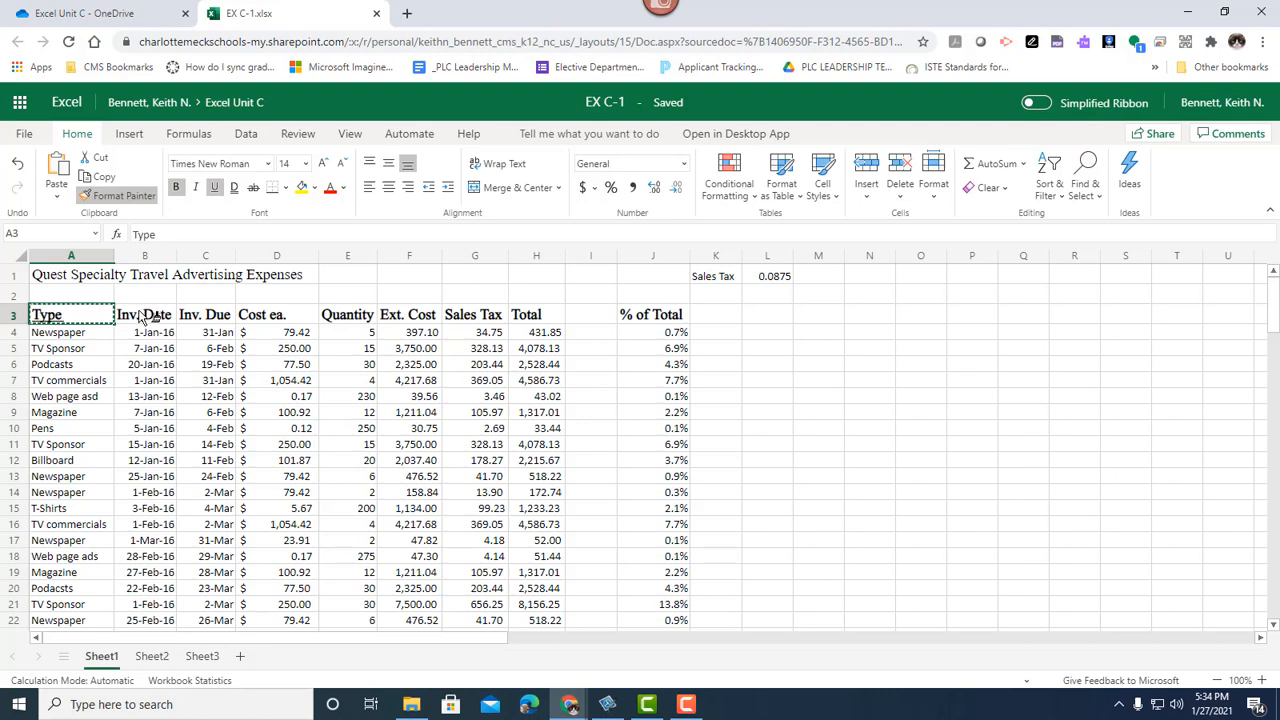
left_click(143, 317)
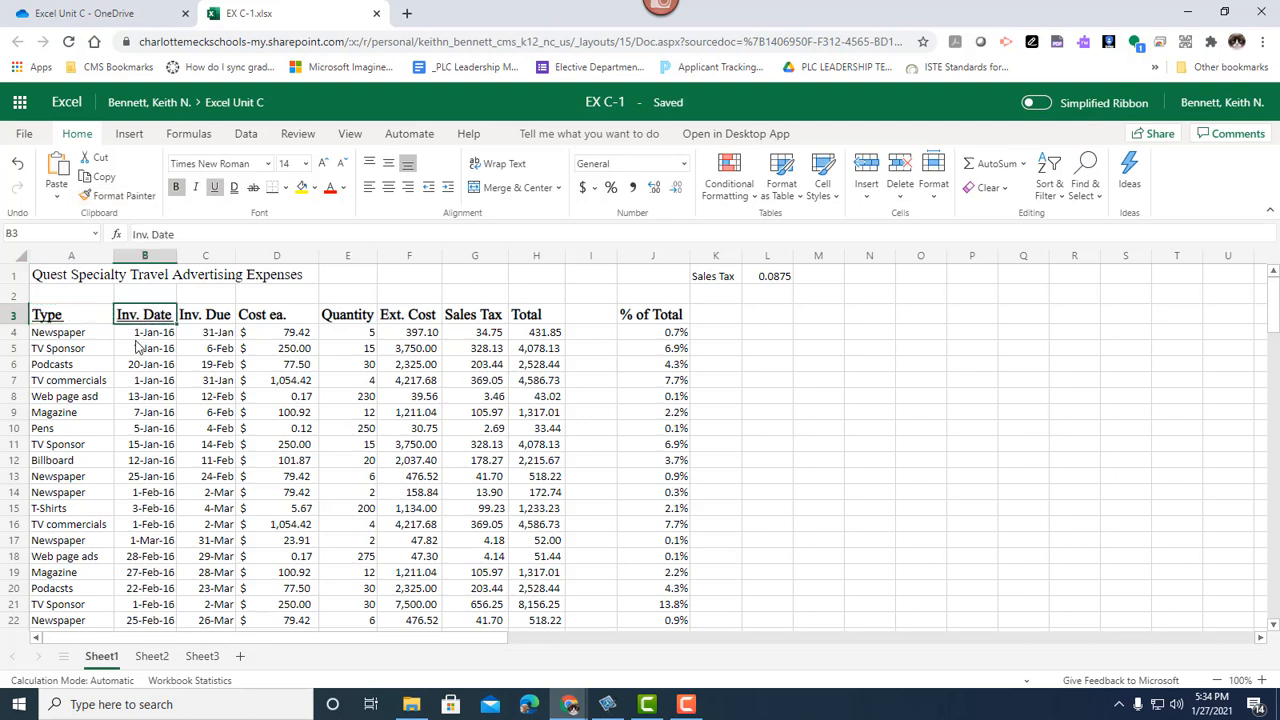
Step: Remove the bold from the column headings in C3:J3
left_click(220, 320)
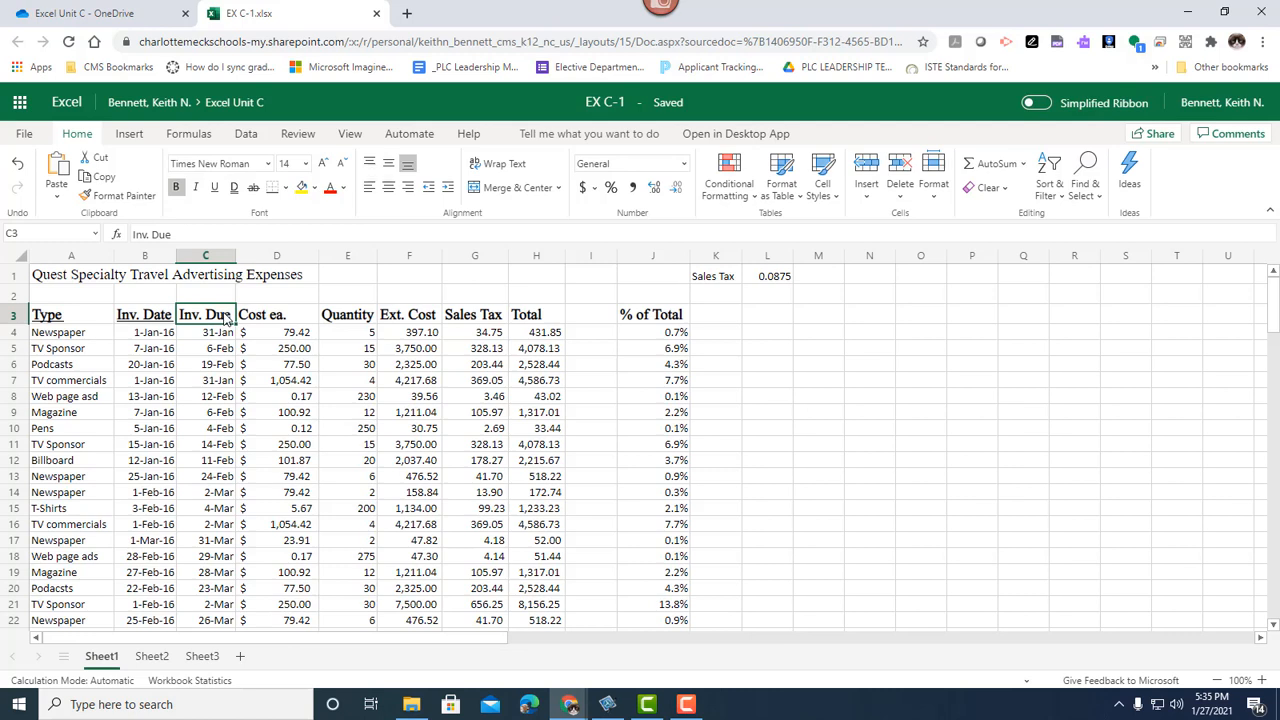
left_click_drag(226, 318, 630, 320)
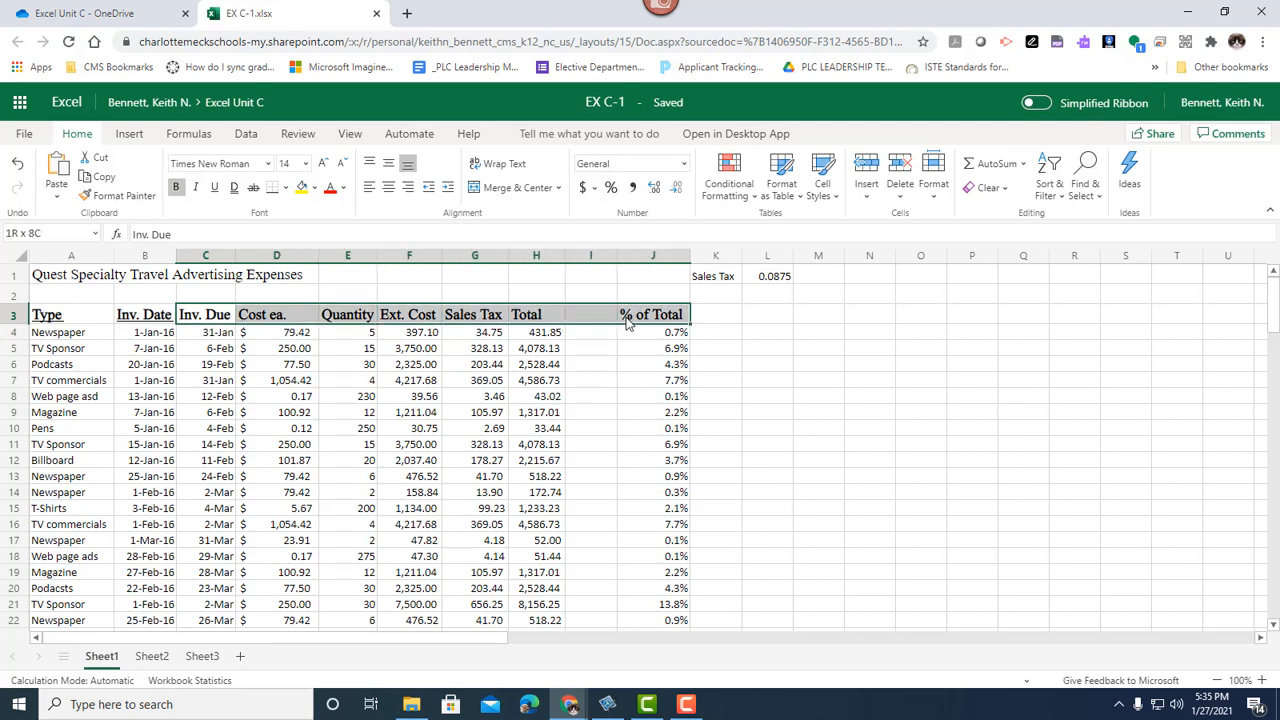
left_click(178, 188)
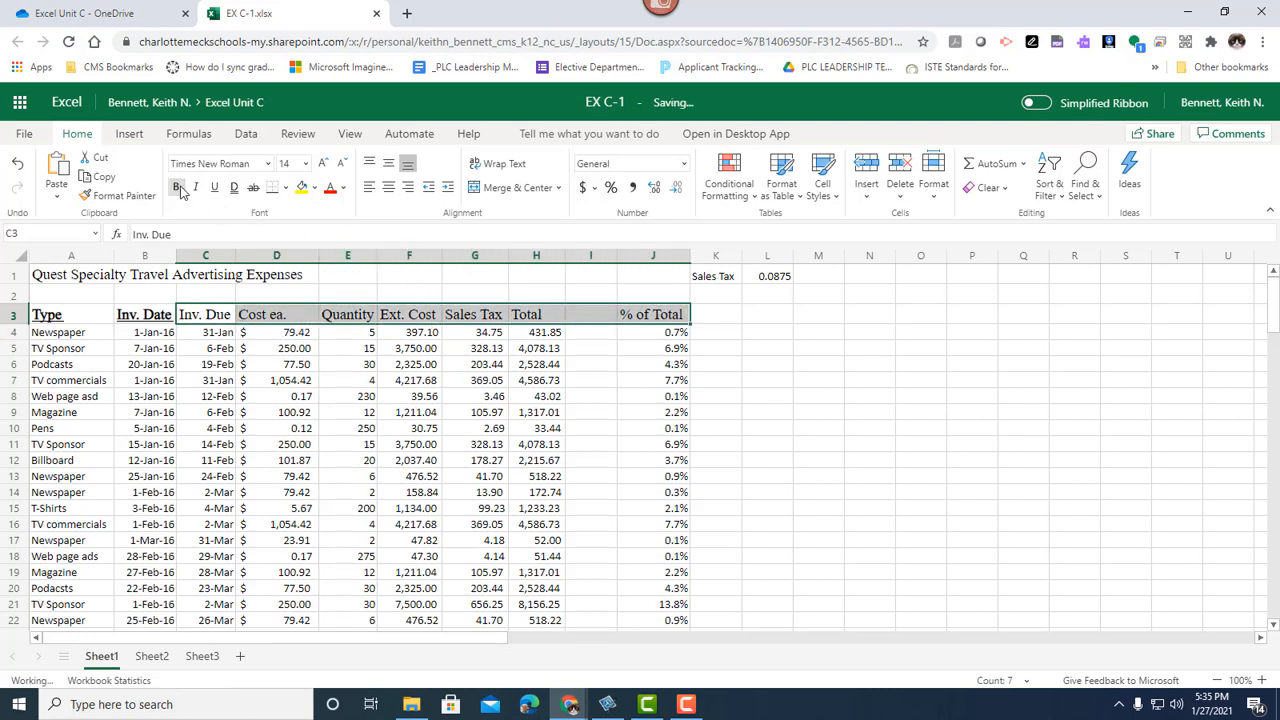
left_click(227, 336)
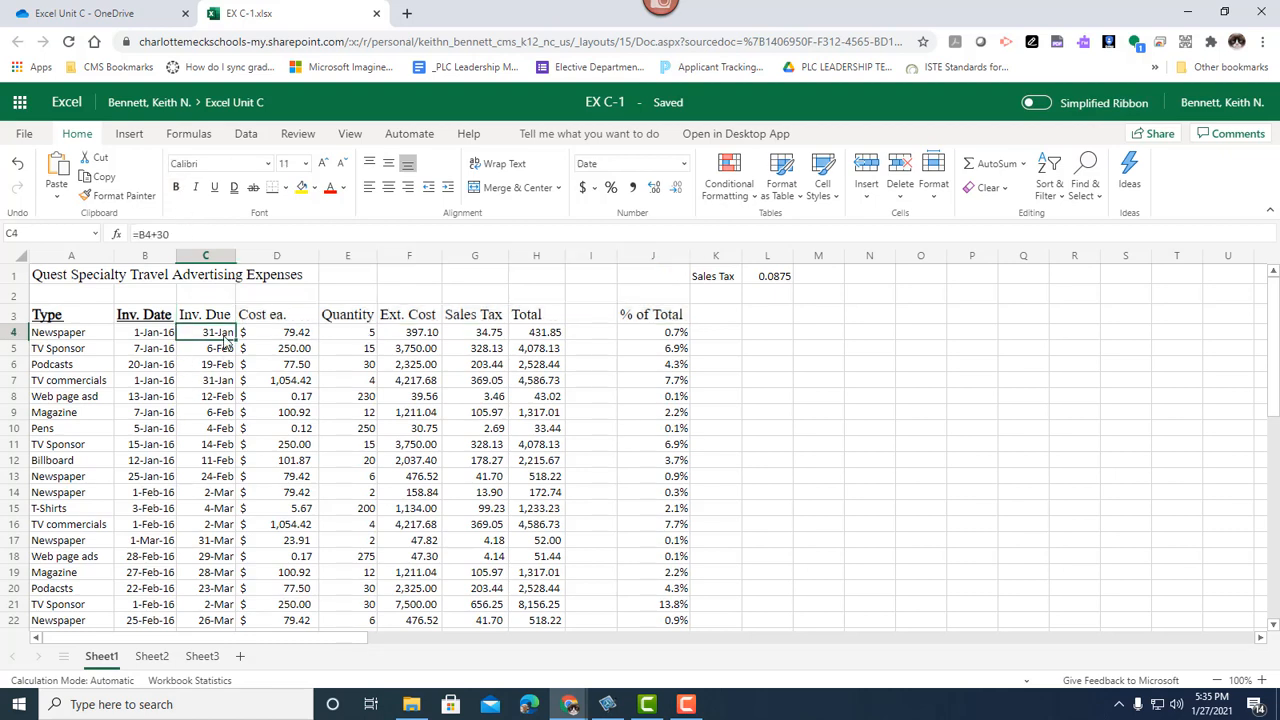
Step: Copy the formatting of the Inv. Date heading in B3 to the Inv. Due heading in C3 with Format Painter
left_click(150, 318)
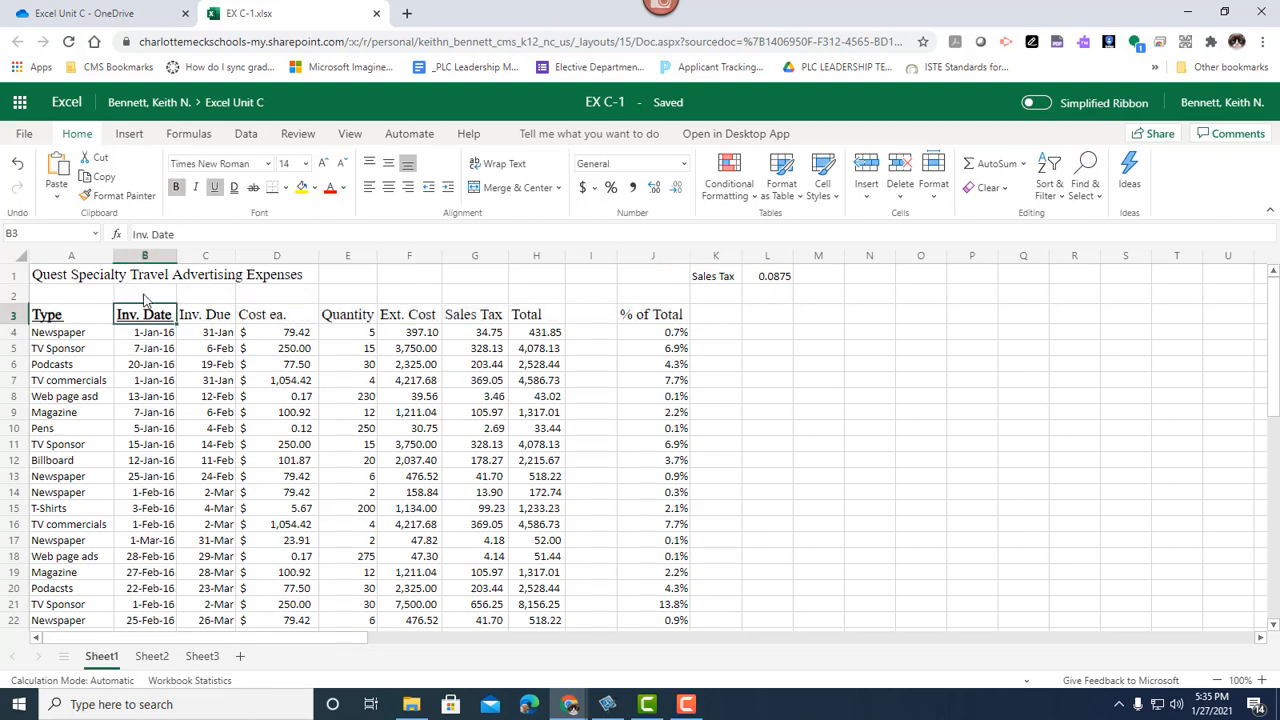
left_click(120, 196)
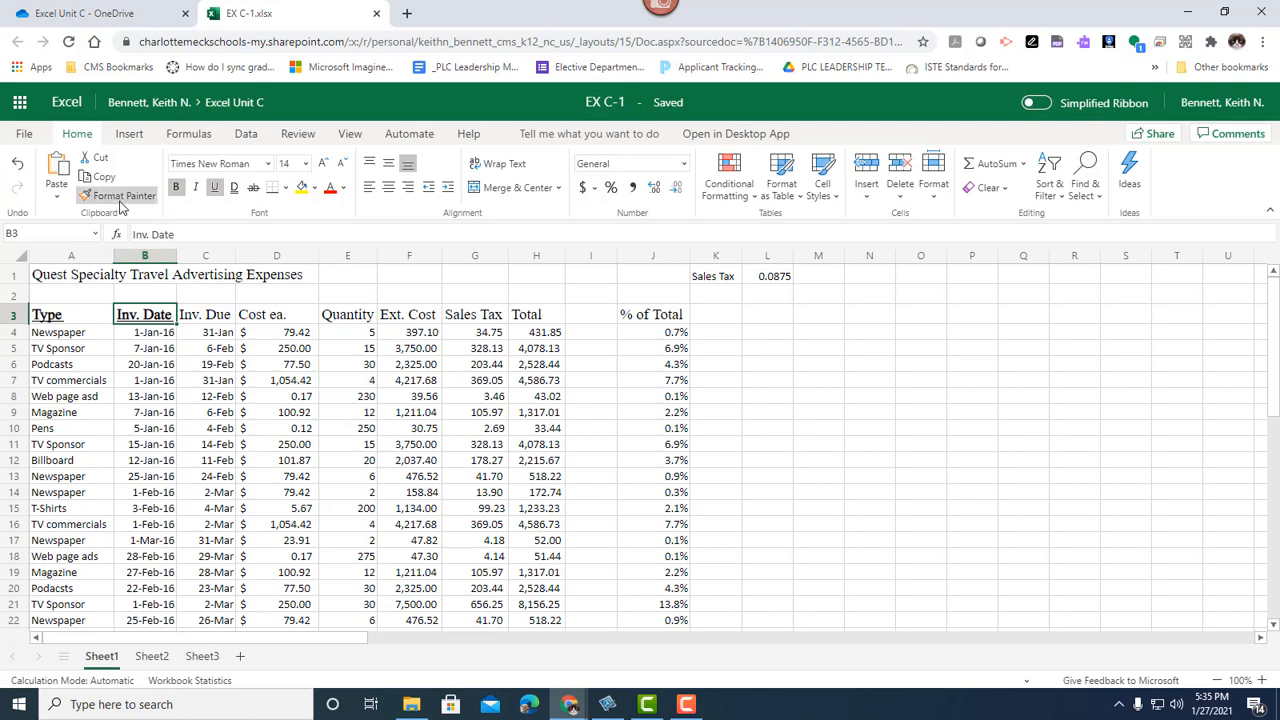
left_click(199, 314)
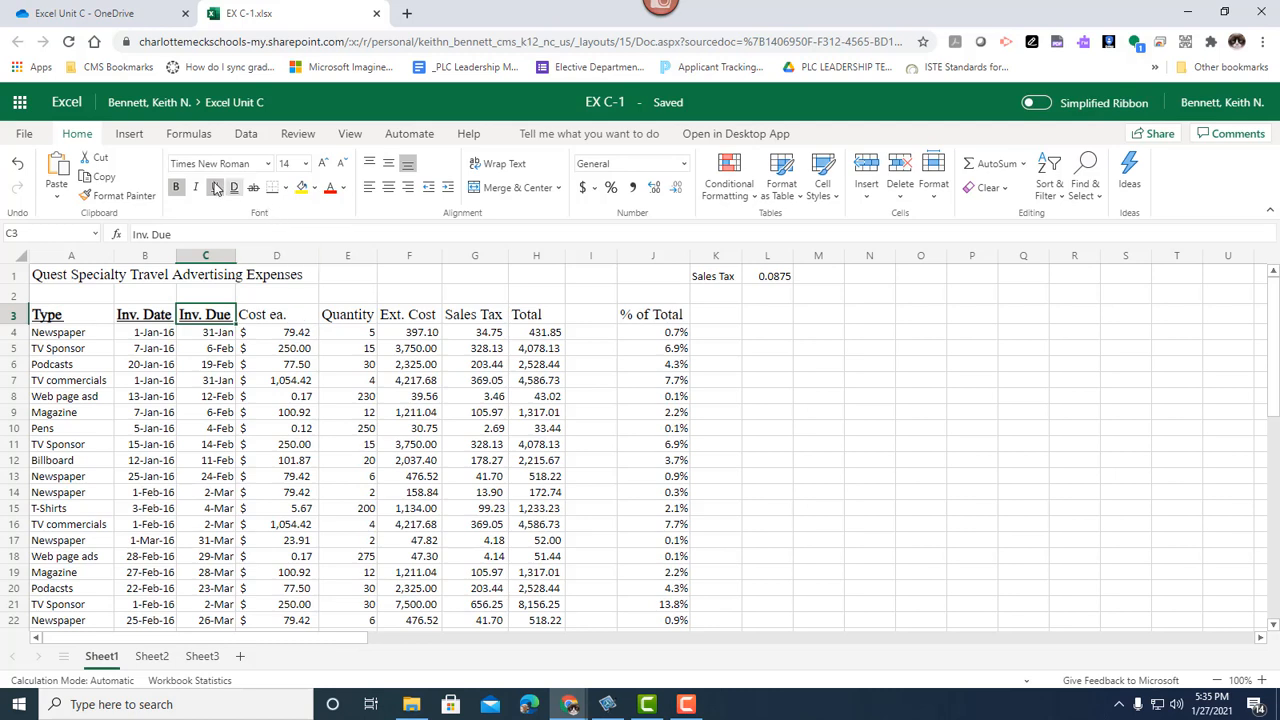
Step: Copy the formatting of the Inv. Due heading in C3 to the headings in D3:J3 with Format Painter
left_click(143, 197)
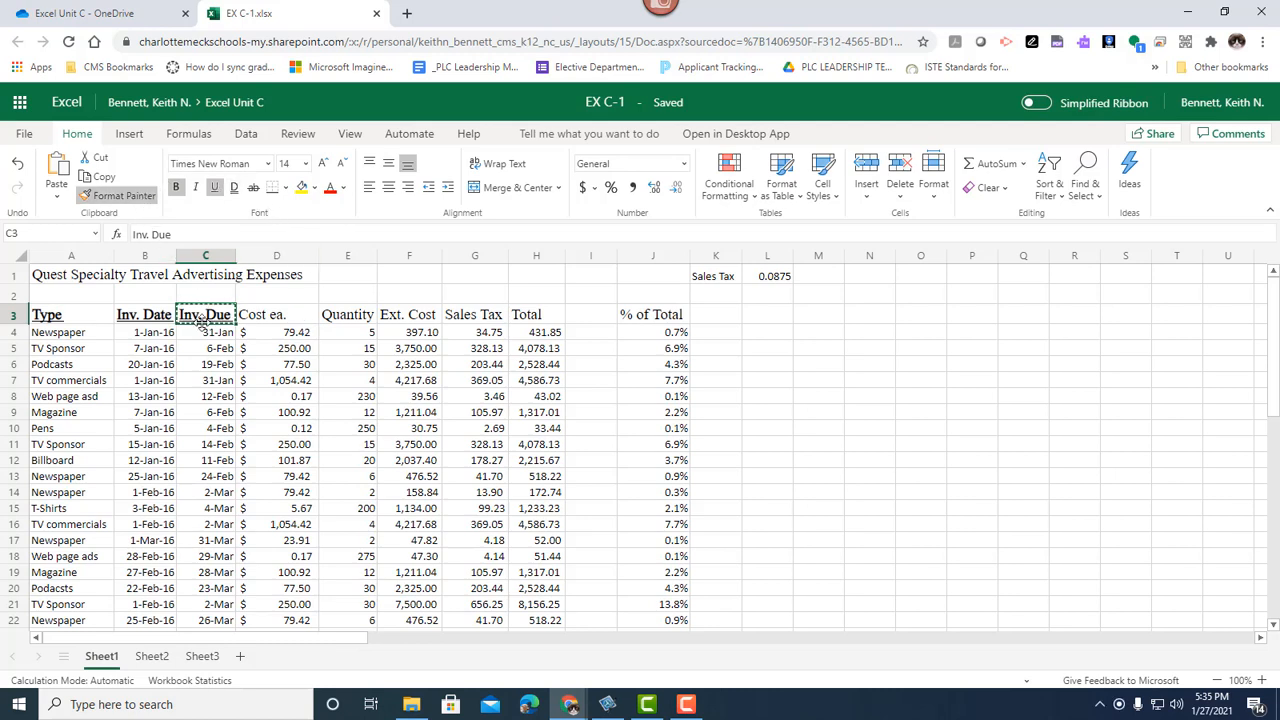
left_click(272, 320)
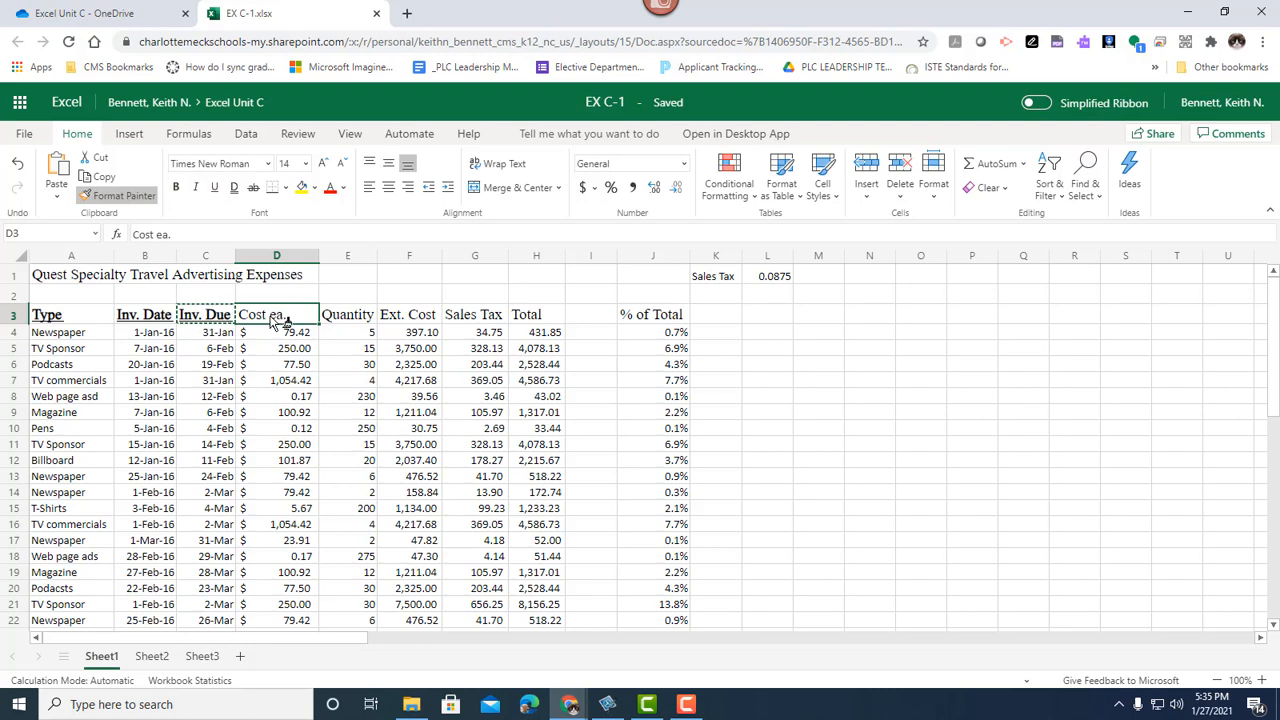
mouse_move(272, 320)
left_mouse_down()
mouse_move(580, 329)
mouse_move(676, 318)
left_mouse_up()
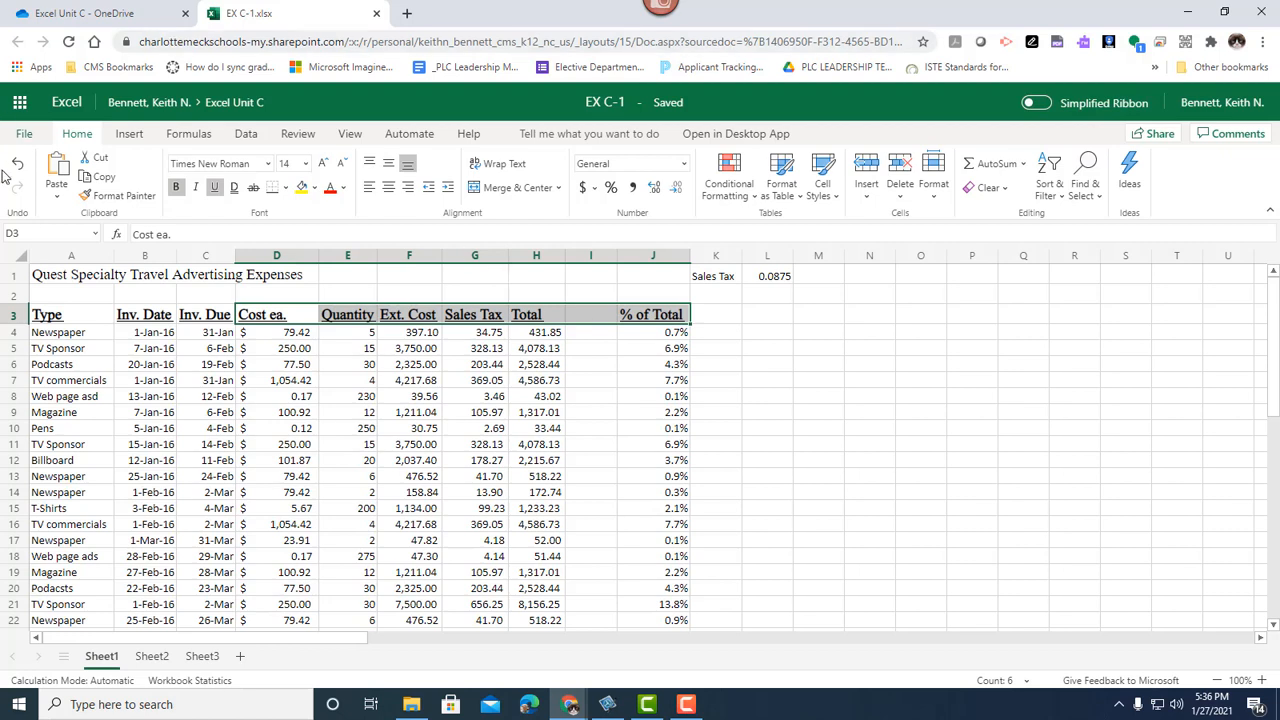
Step: Unmerge the worksheet title in row 1, then merge and center it across A1:H1
left_click(68, 285)
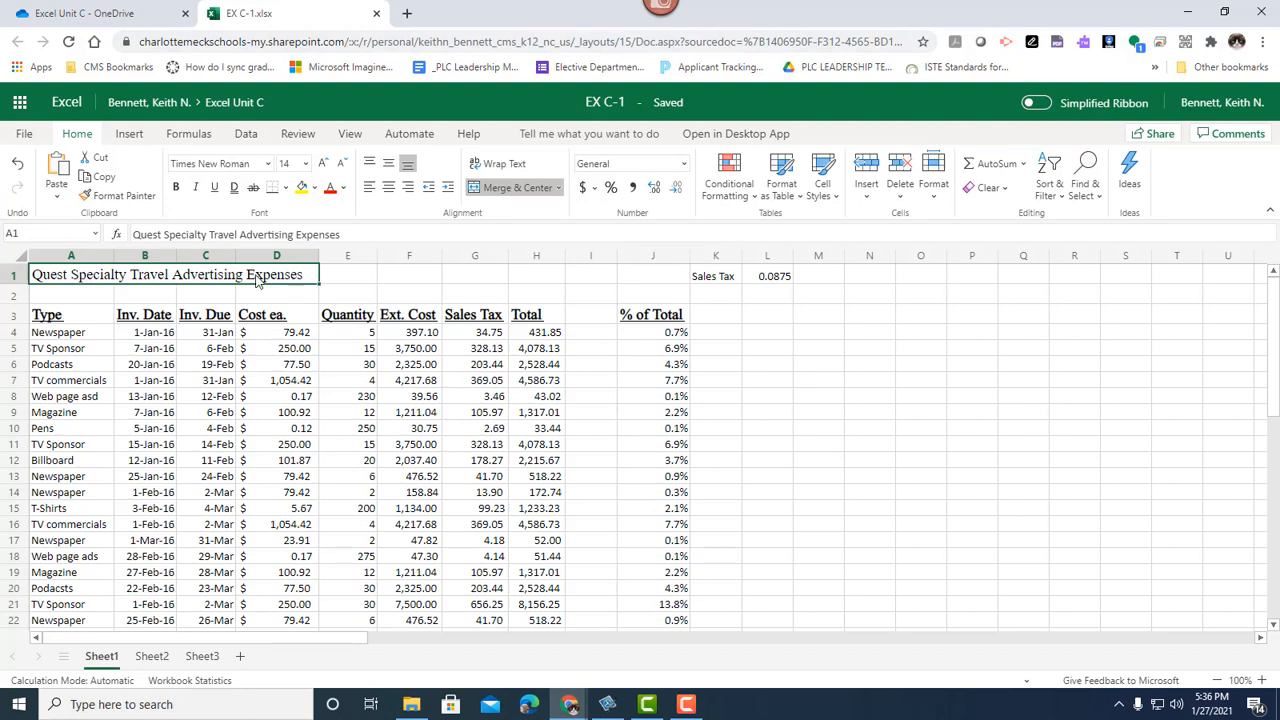
left_click(101, 278)
left_click_drag(101, 279, 553, 282)
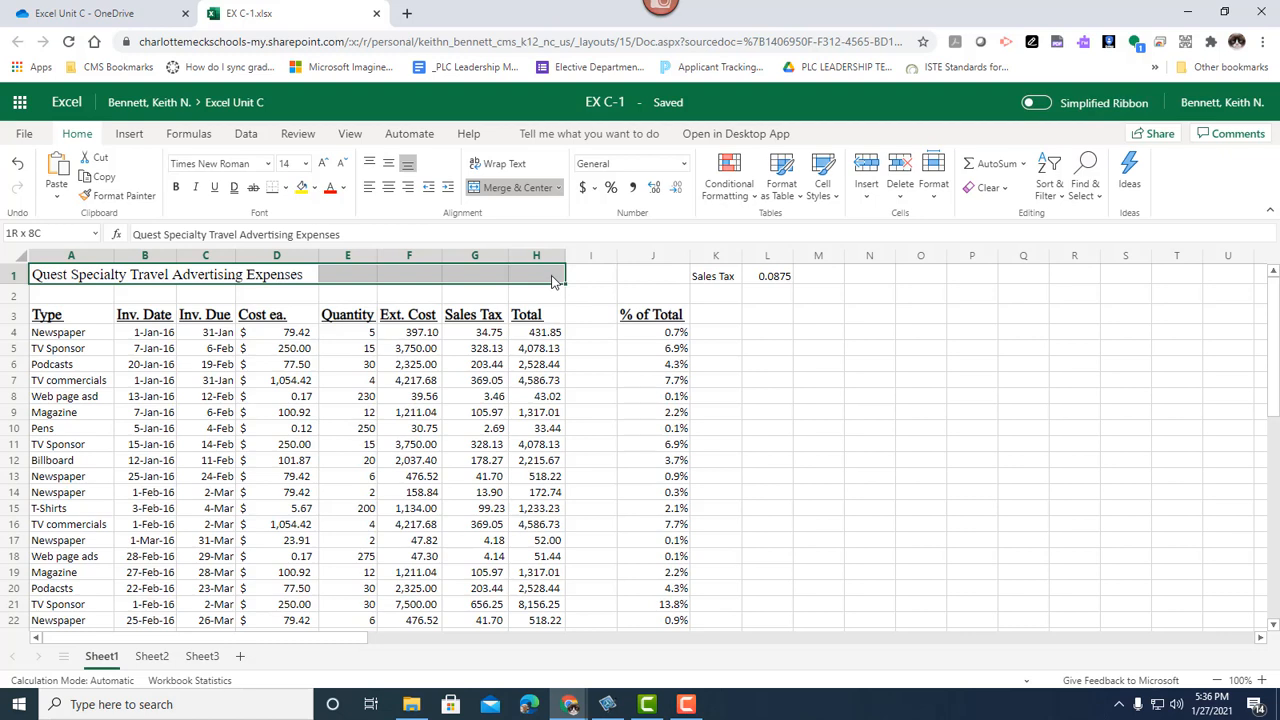
left_click_drag(553, 282, 553, 282)
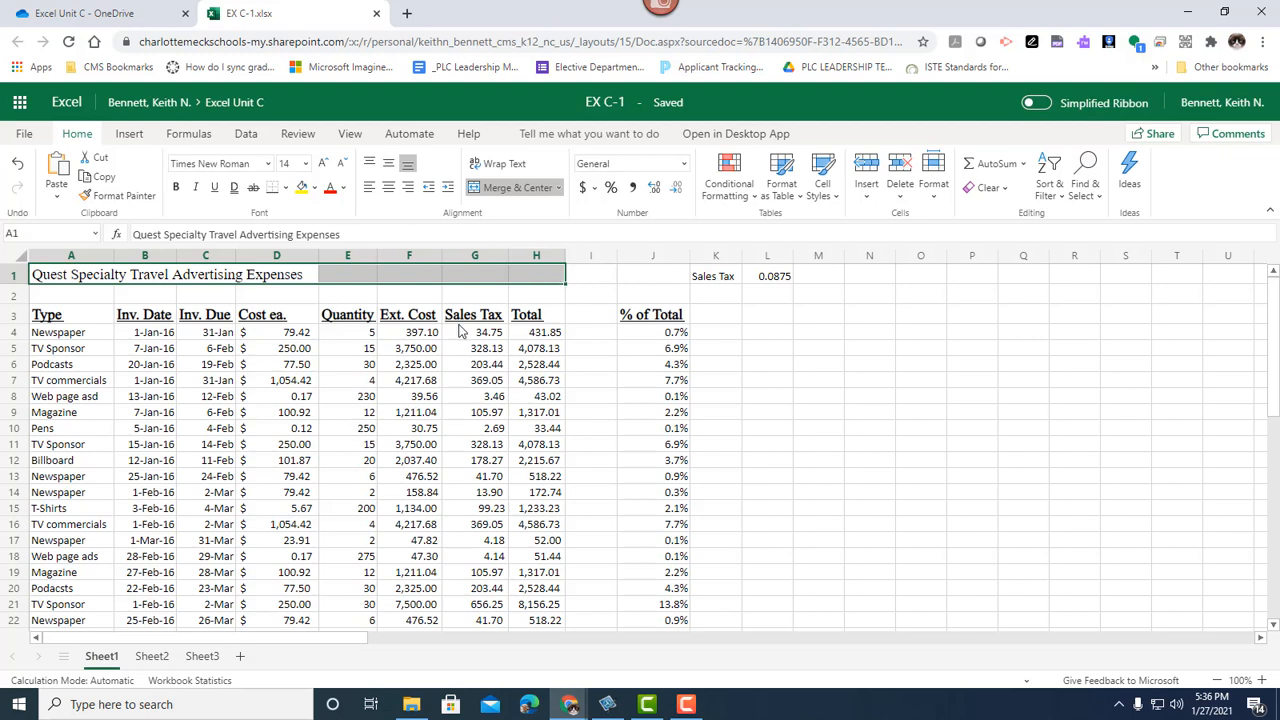
left_click(522, 191)
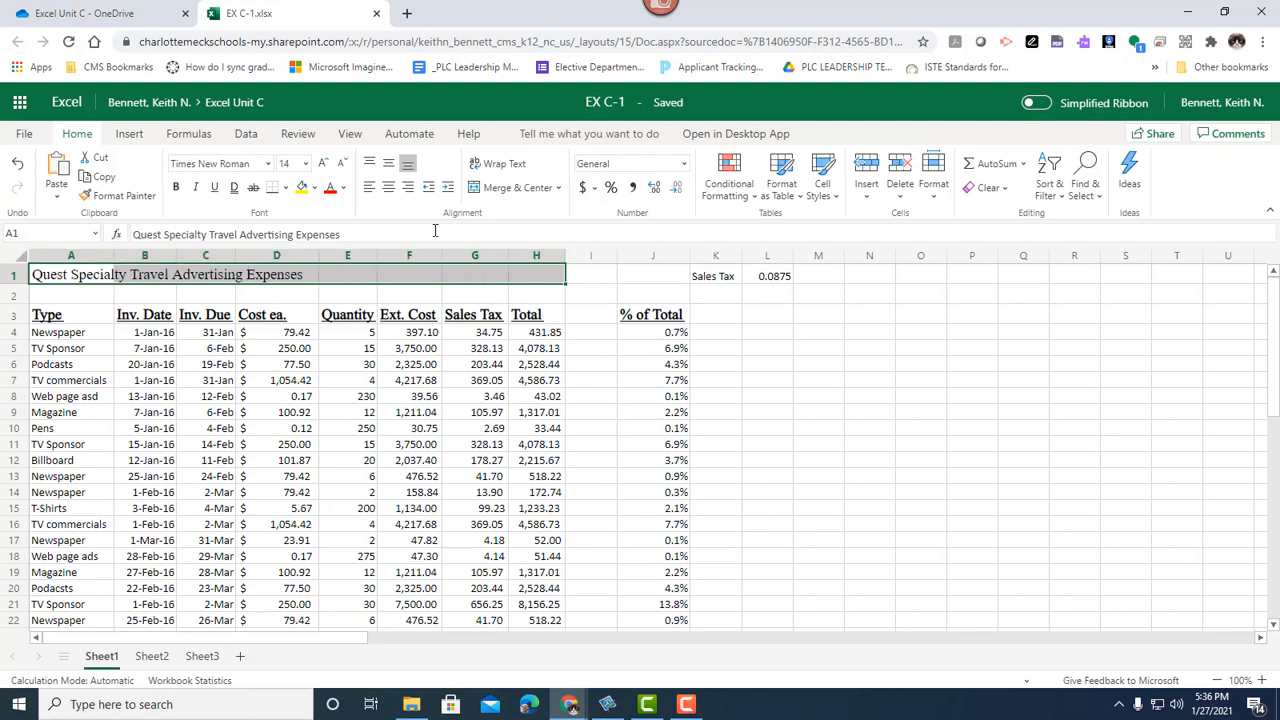
left_click(532, 192)
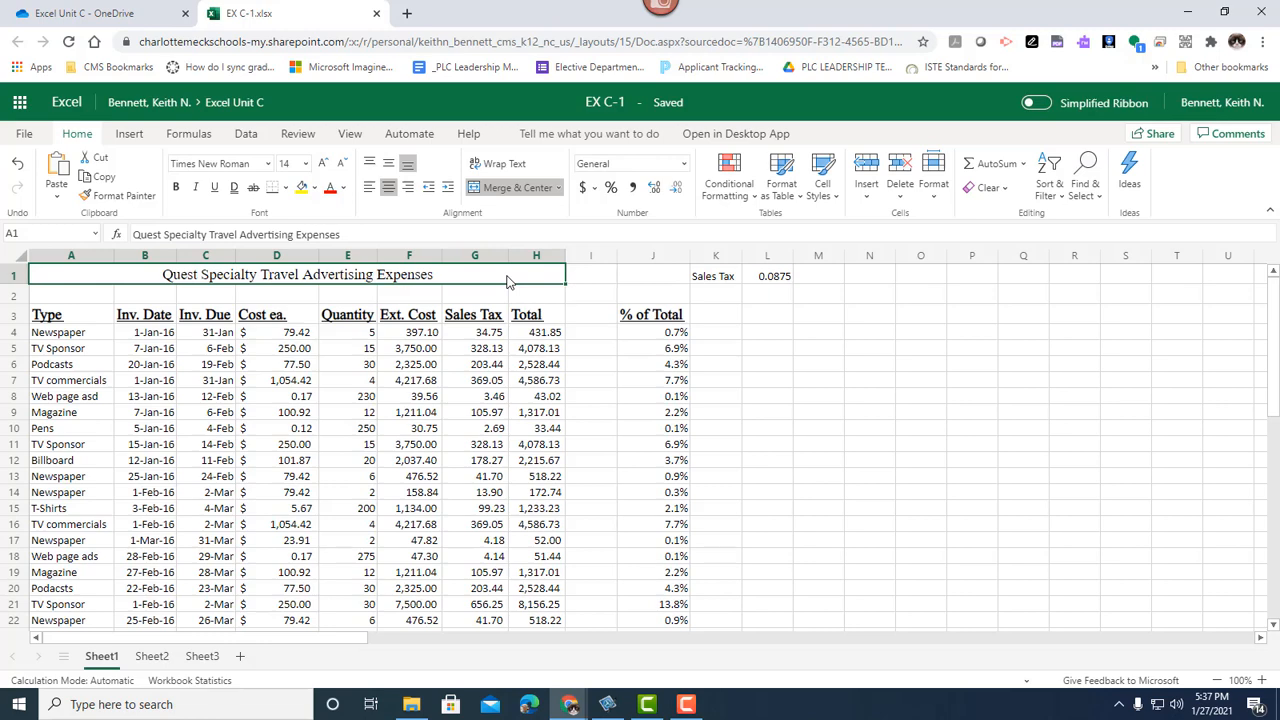
Step: Widen column H enough to show the grand total in row 32
left_click(128, 510)
scroll(128, 514, "down", 1)
scroll(124, 512, "down", 4)
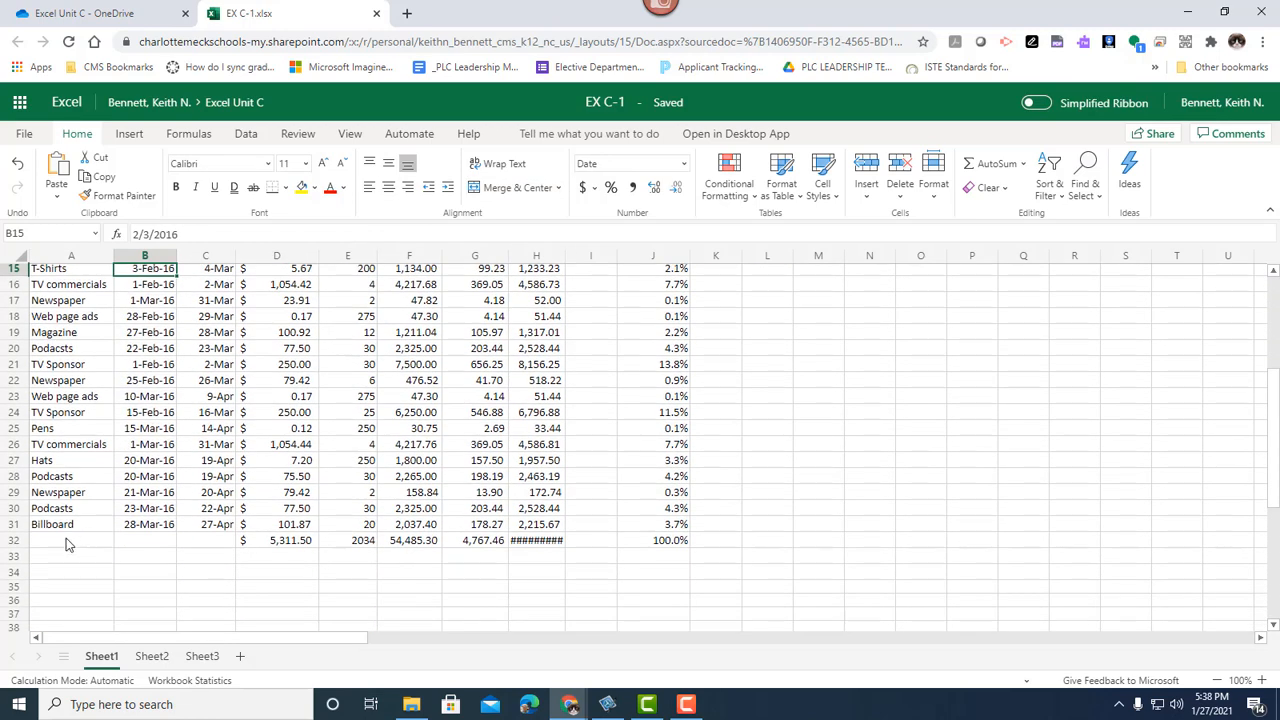
left_click(82, 540)
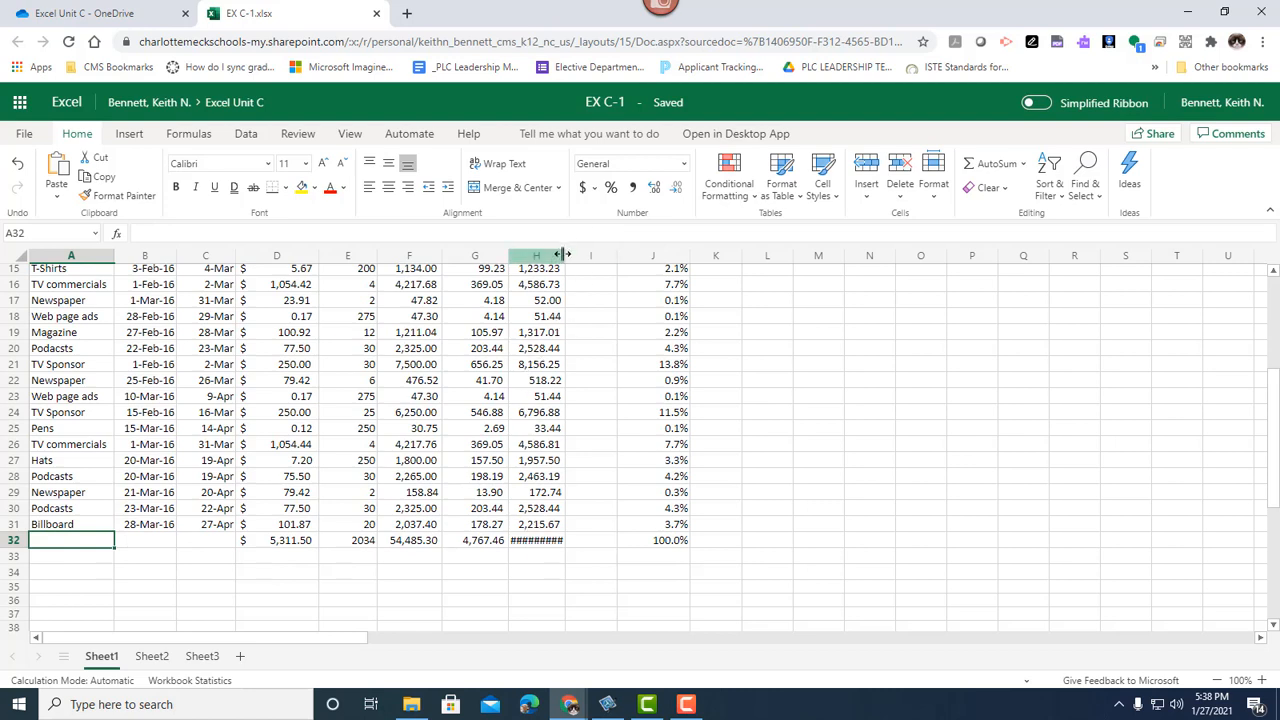
left_click_drag(562, 255, 576, 262)
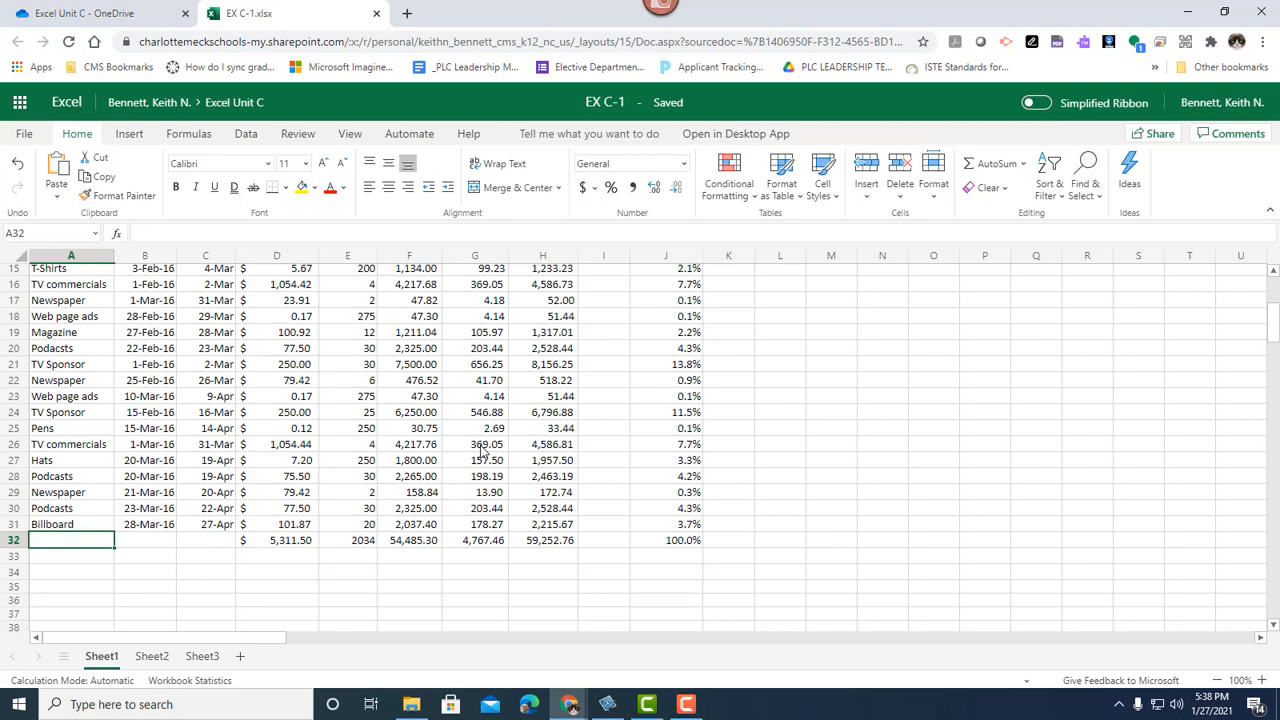
Step: Try inserting a cell at A32 with the existing cells shifted right, and undo the insertion
scroll(482, 452, "up", 5)
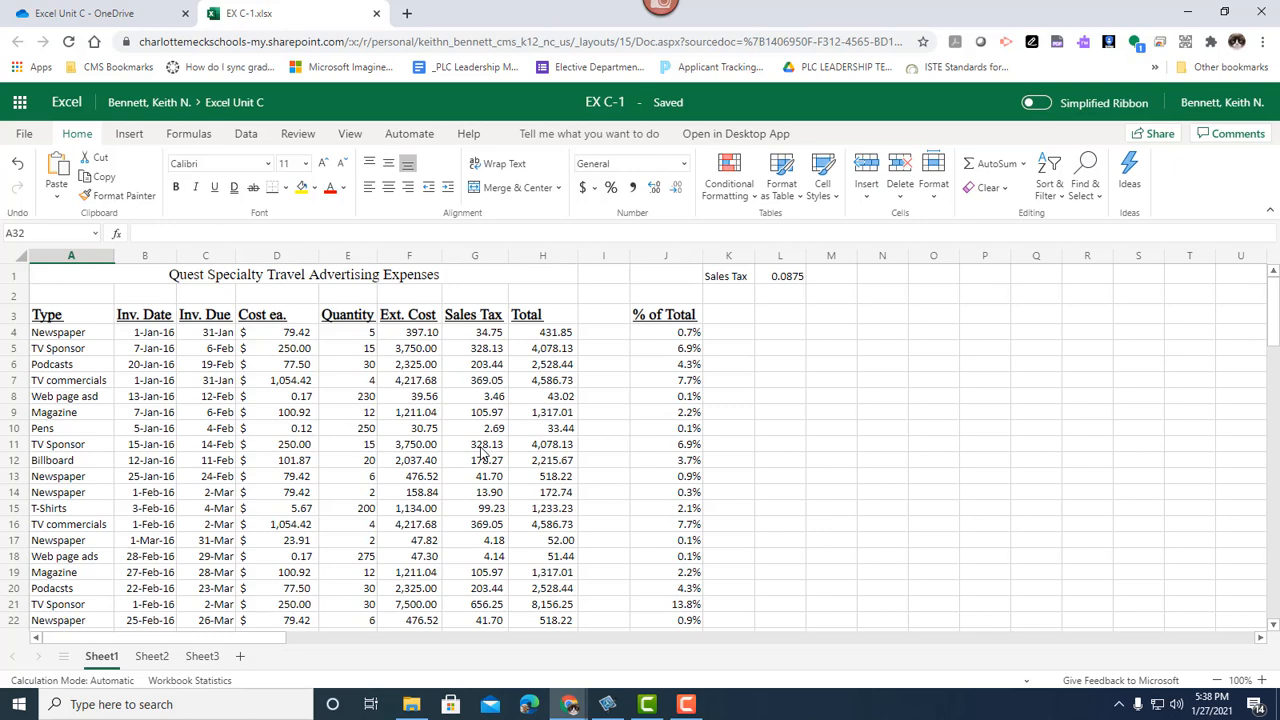
scroll(482, 452, "down", 5)
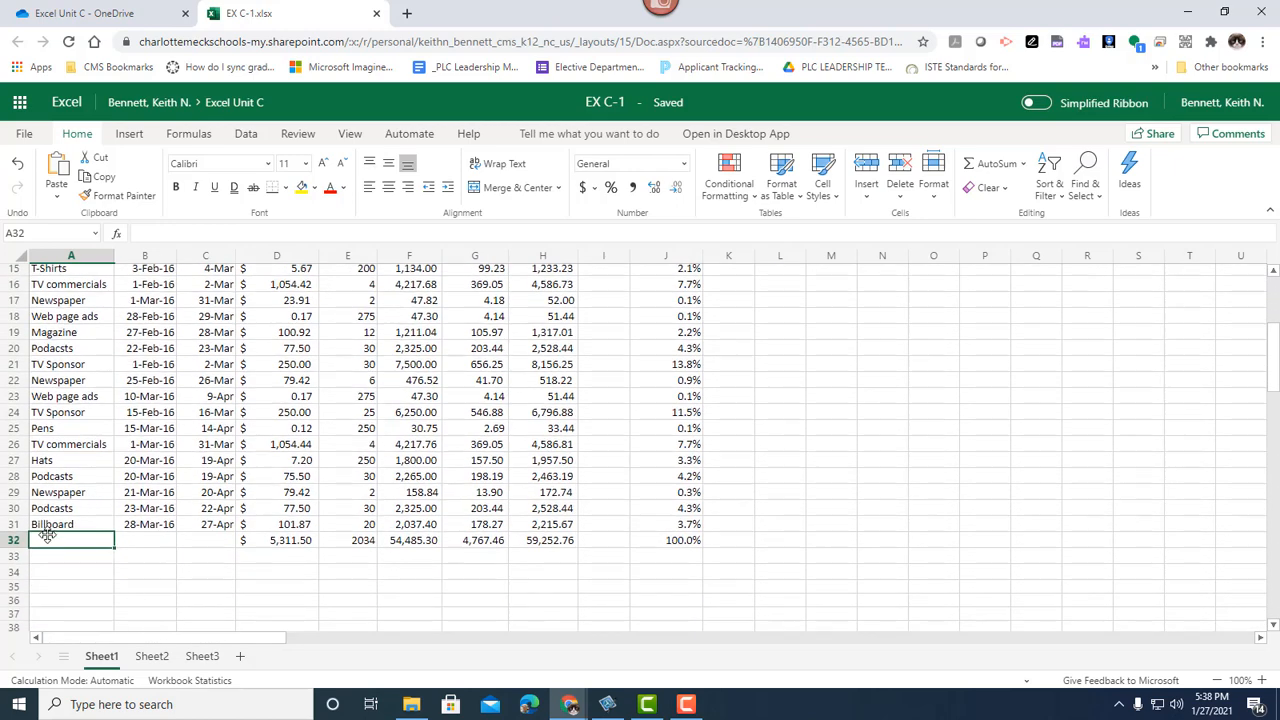
right_click(47, 545)
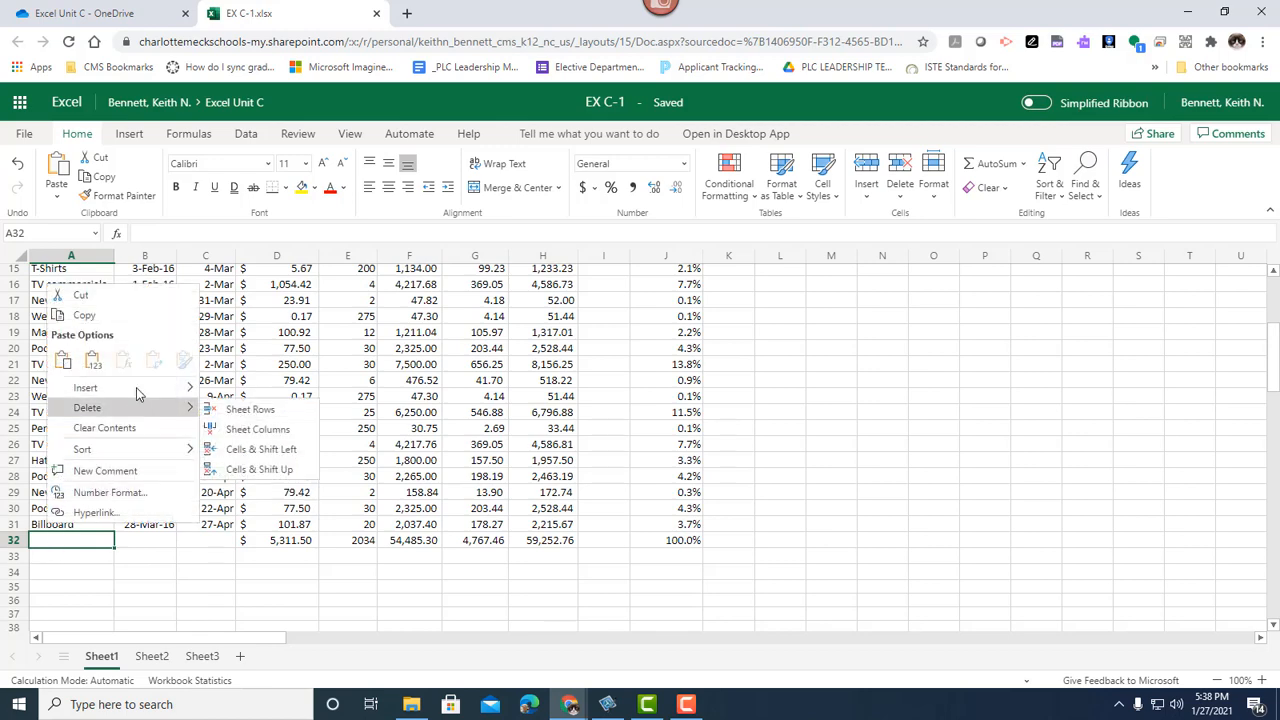
mouse_move(137, 393)
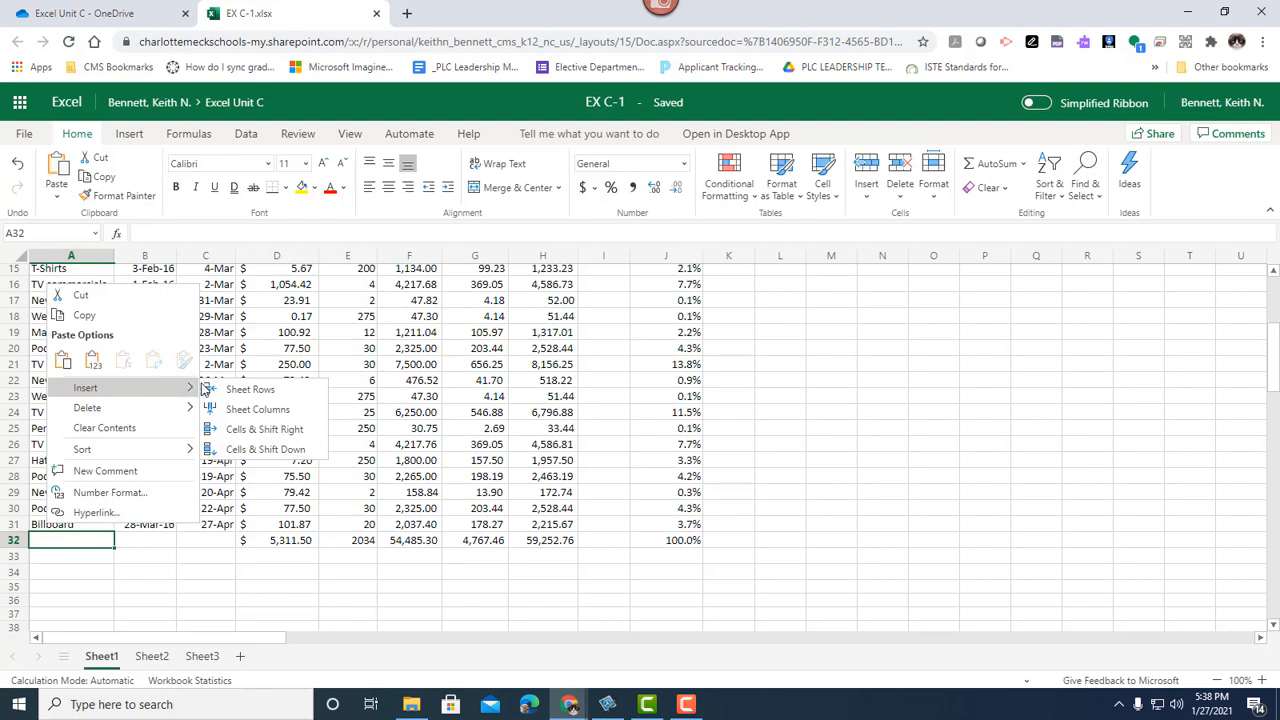
left_click(311, 432)
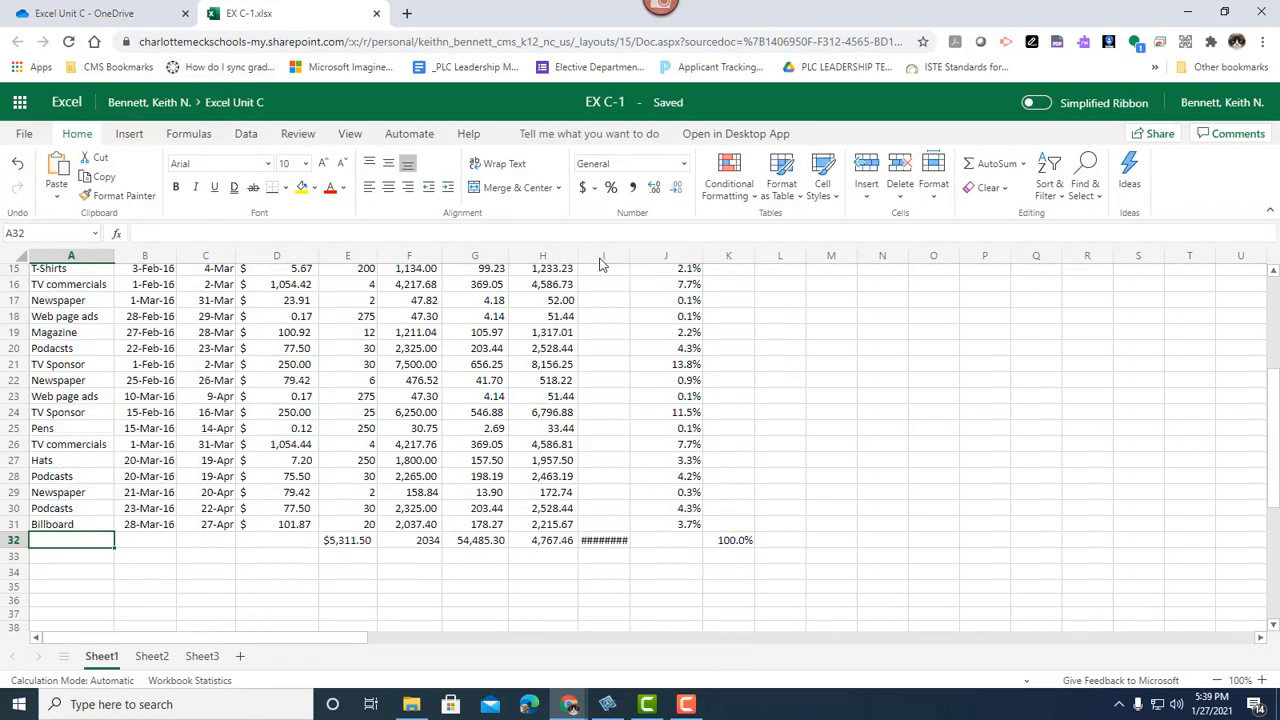
left_click(19, 167)
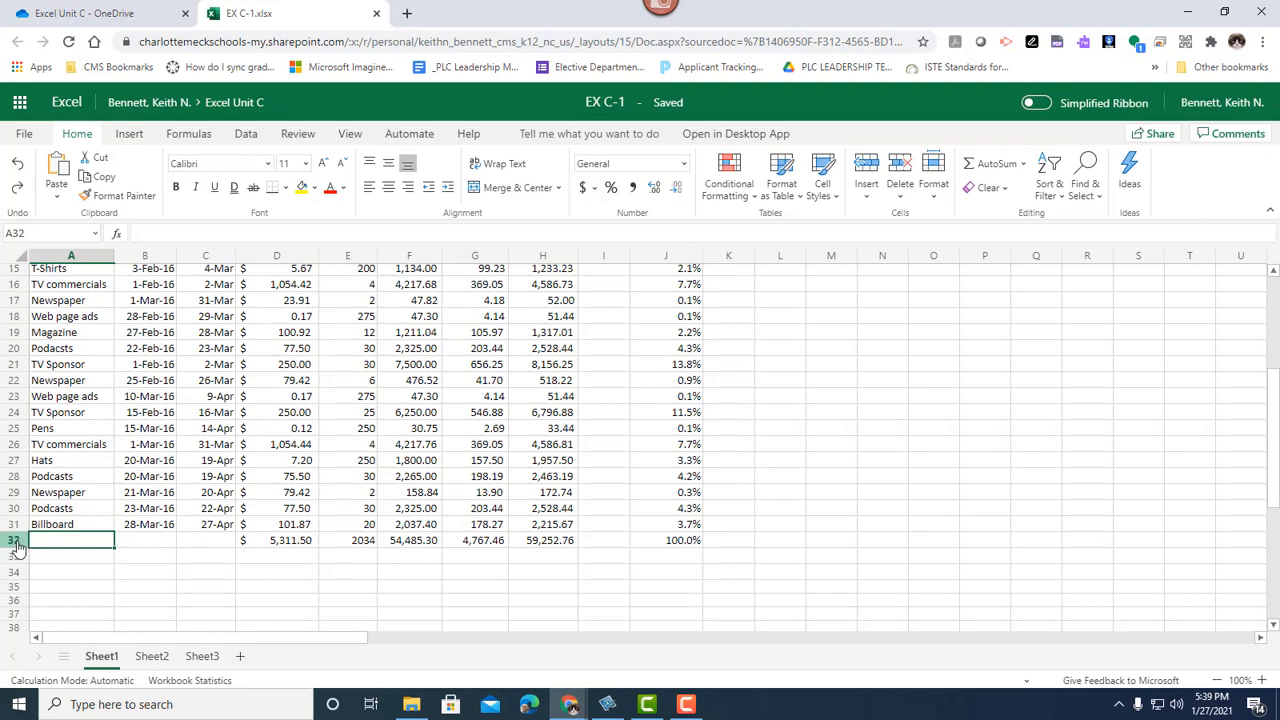
Step: Insert a blank row above the totals in row 32 and check the cost and quantity total formulas
right_click(15, 547)
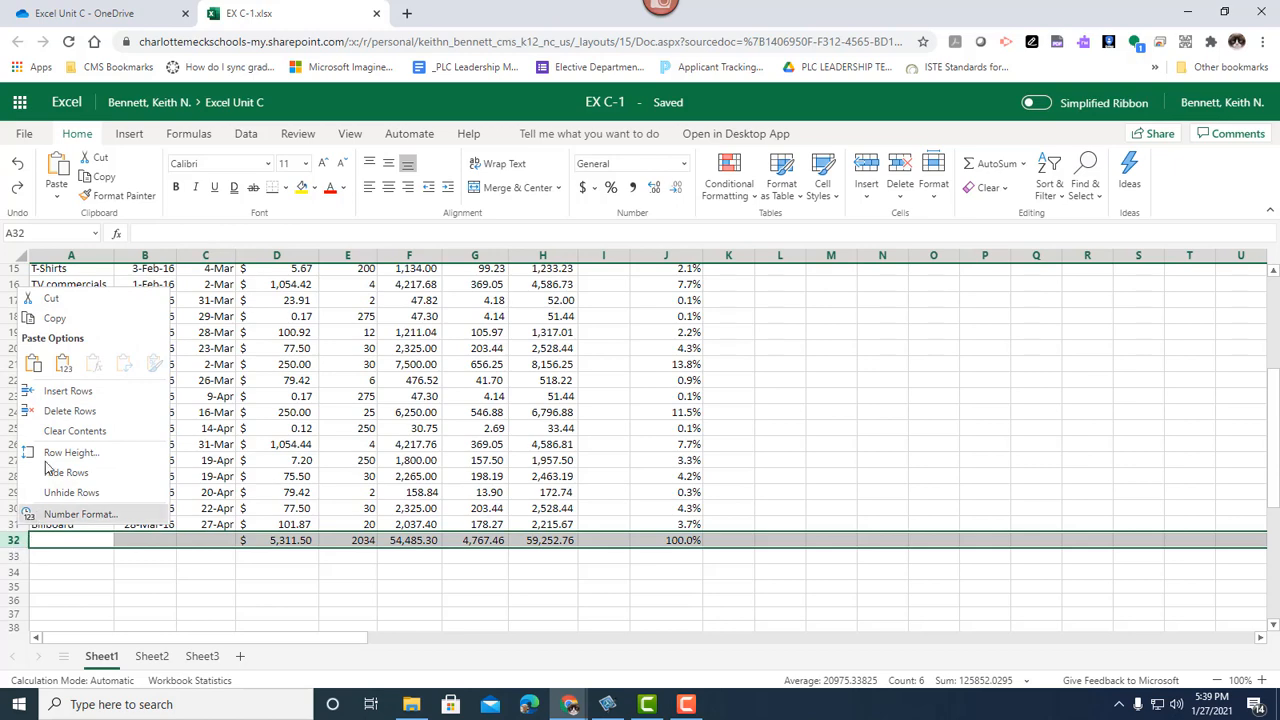
left_click(68, 396)
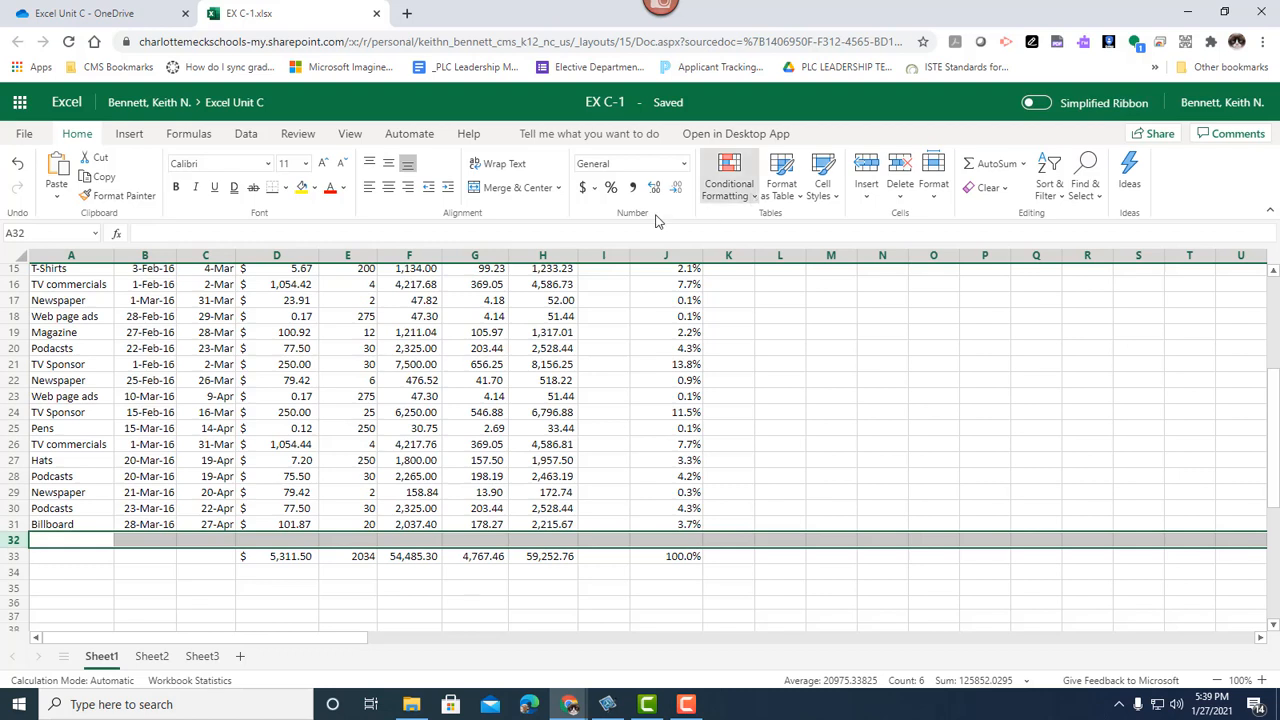
left_click(296, 561)
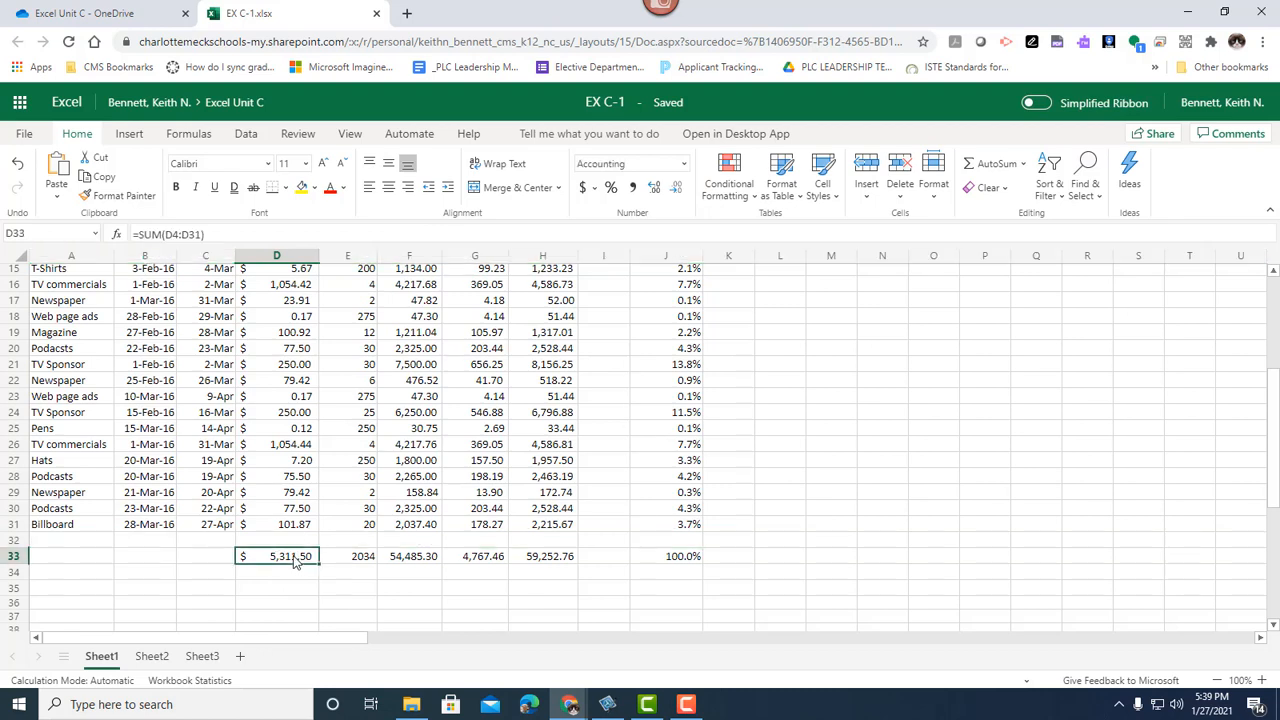
left_click(366, 563)
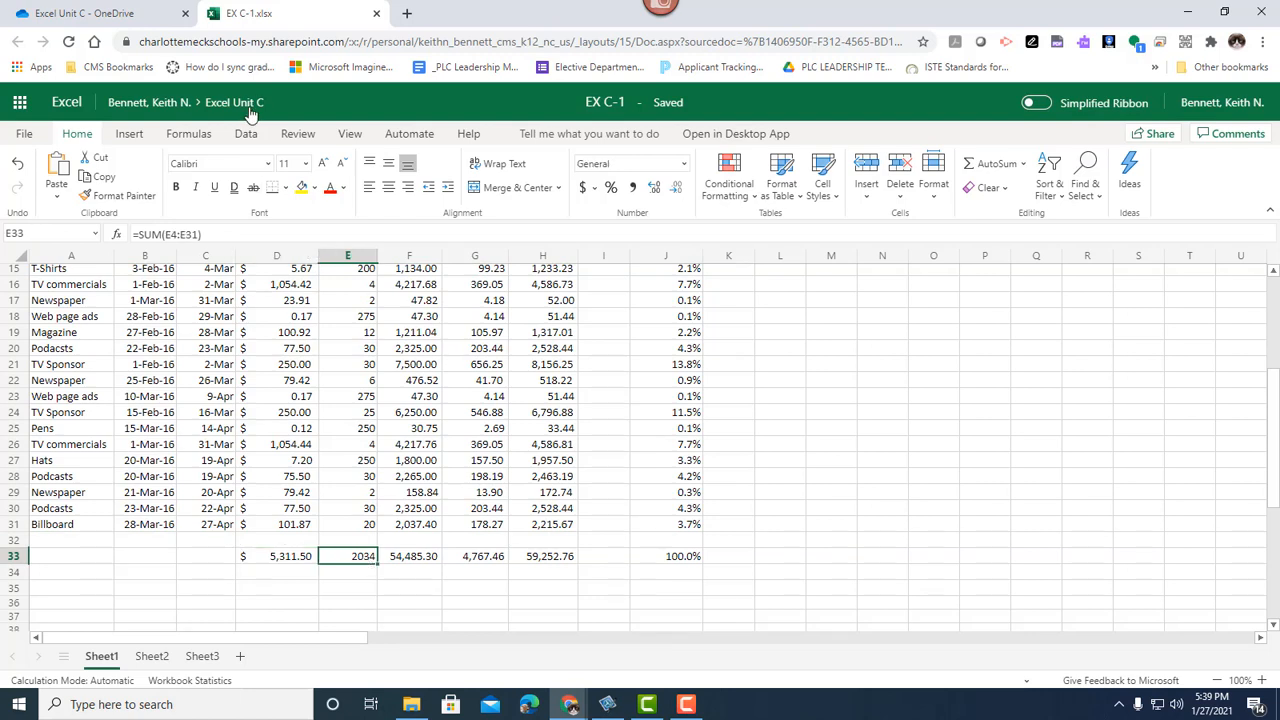
left_click(291, 558)
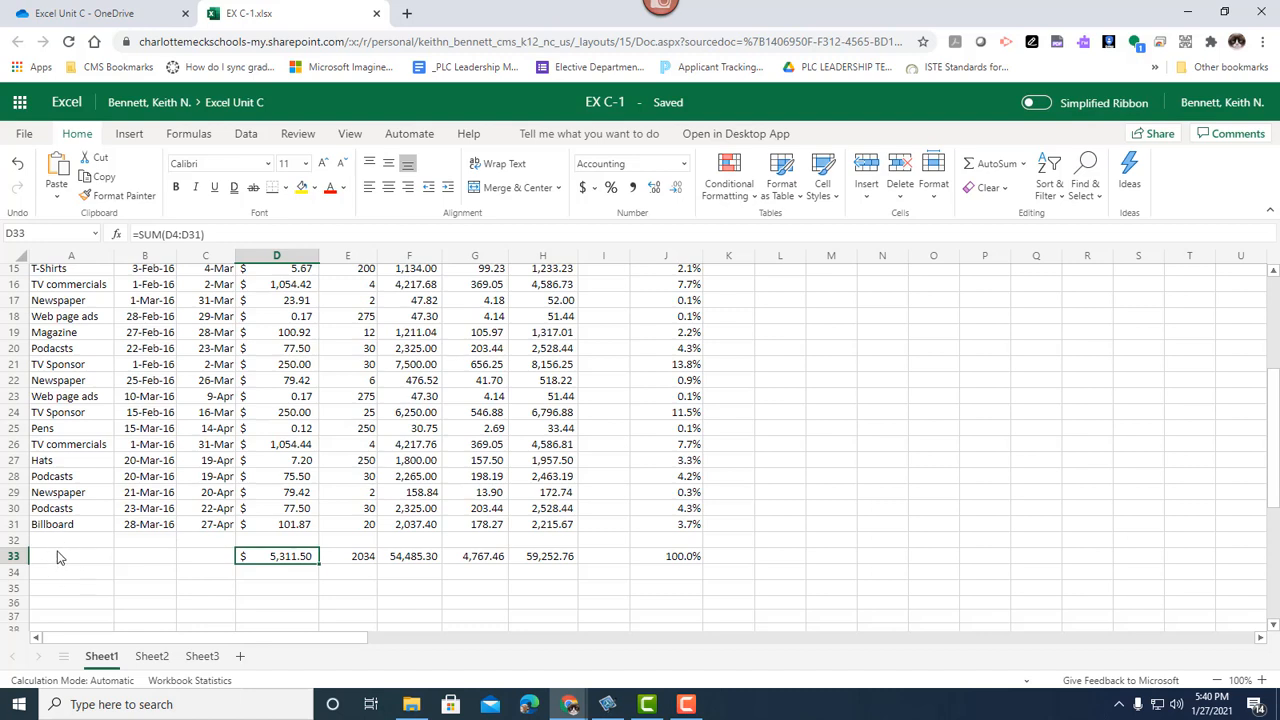
Step: Delete the Hats row 27 and check the range of the cost total's SUM formula in D32
left_click(15, 462)
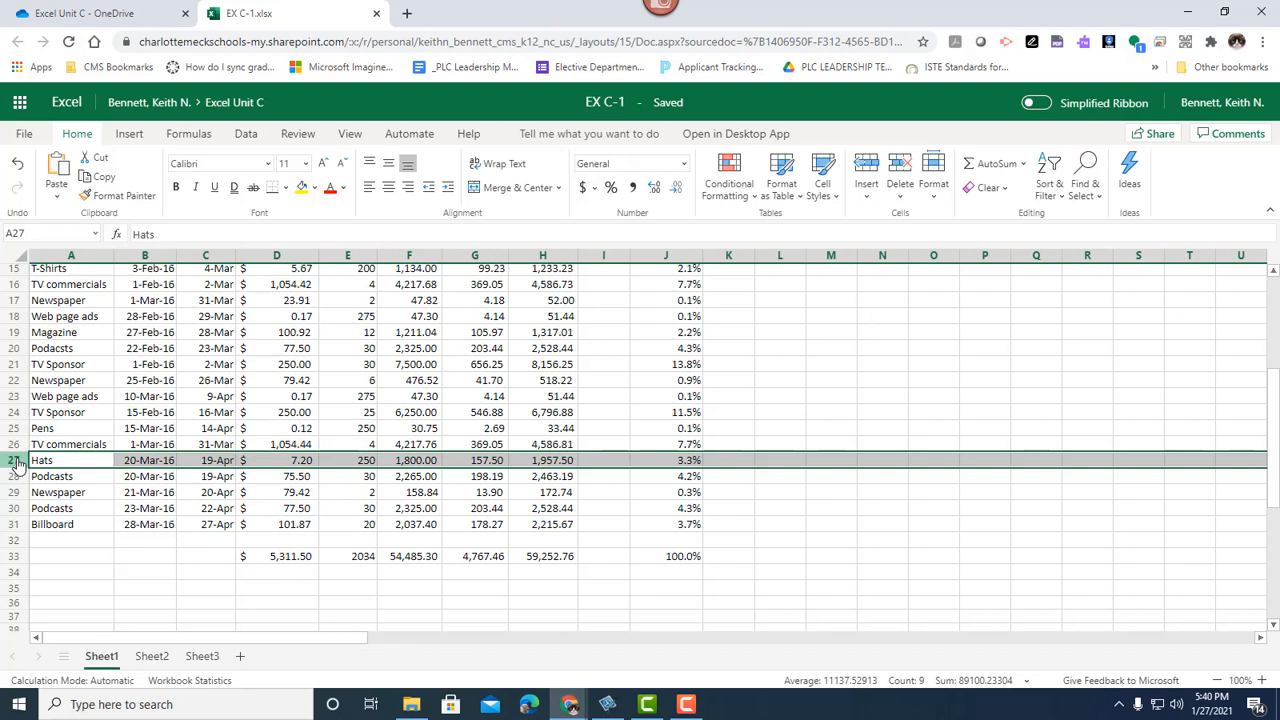
right_click(18, 462)
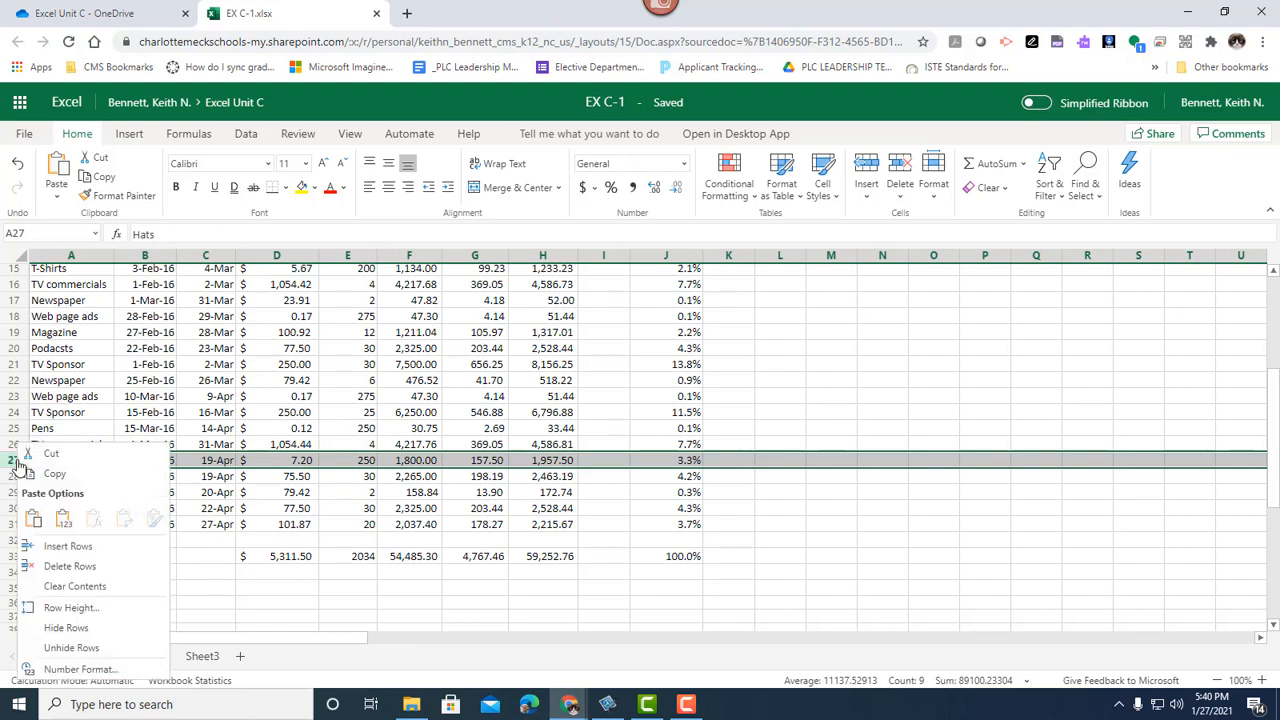
left_click(88, 567)
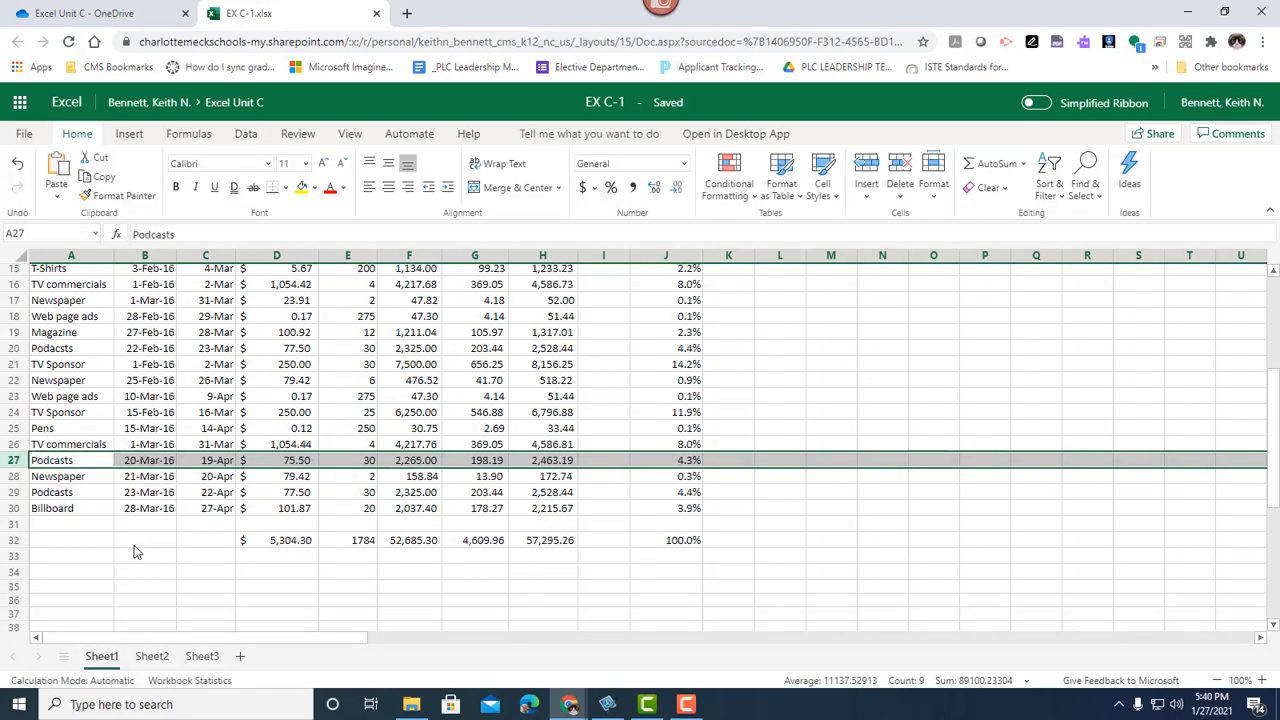
left_click(302, 546)
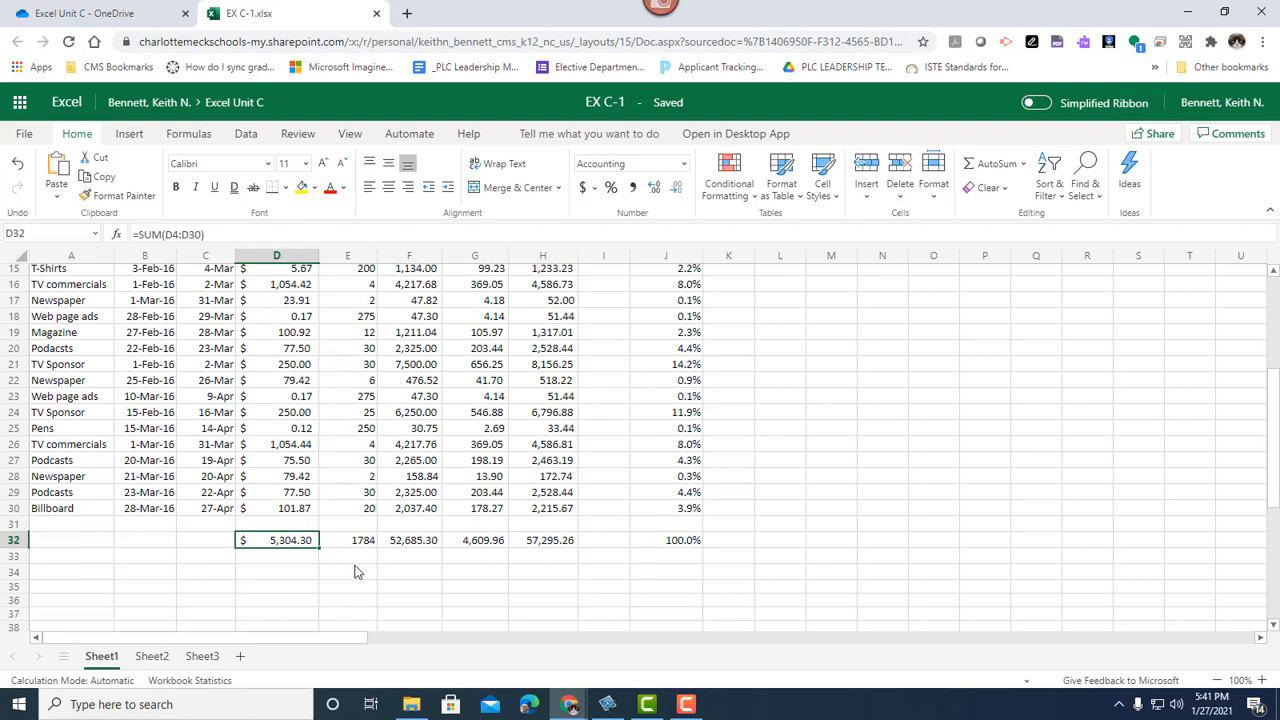
double_click(307, 545)
scroll(315, 368, "up", 5)
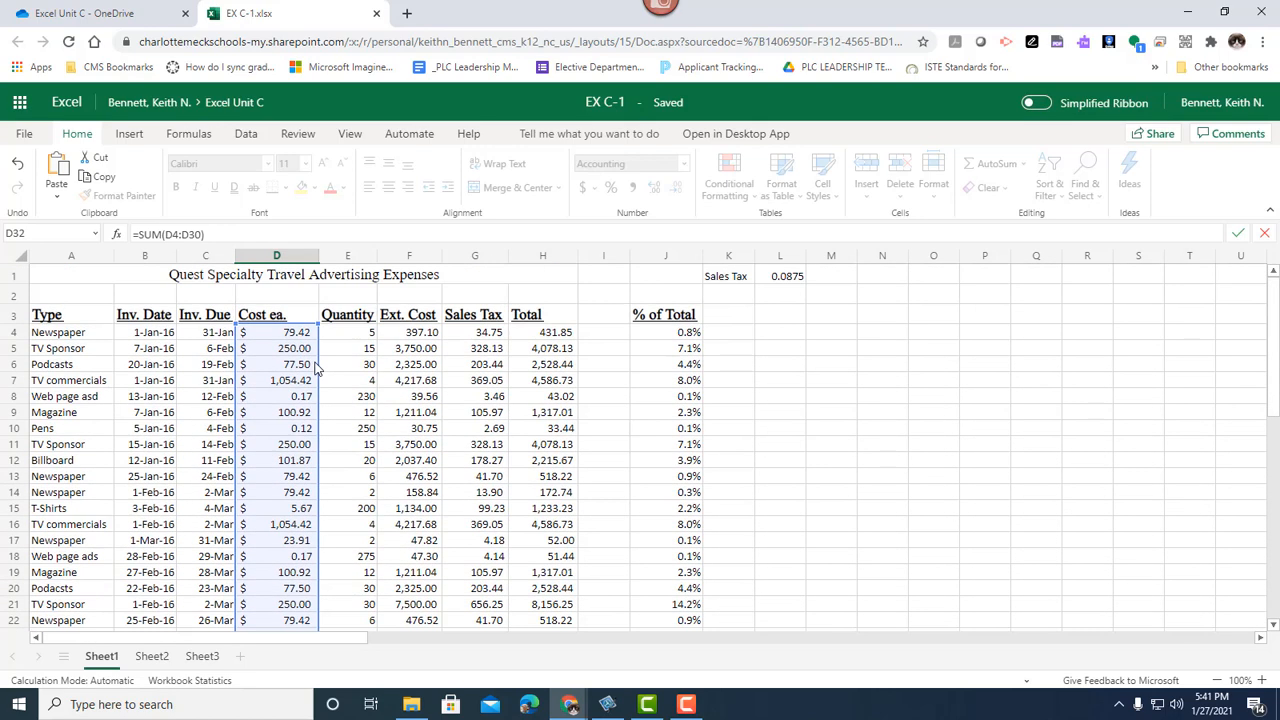
scroll(315, 368, "down", 6)
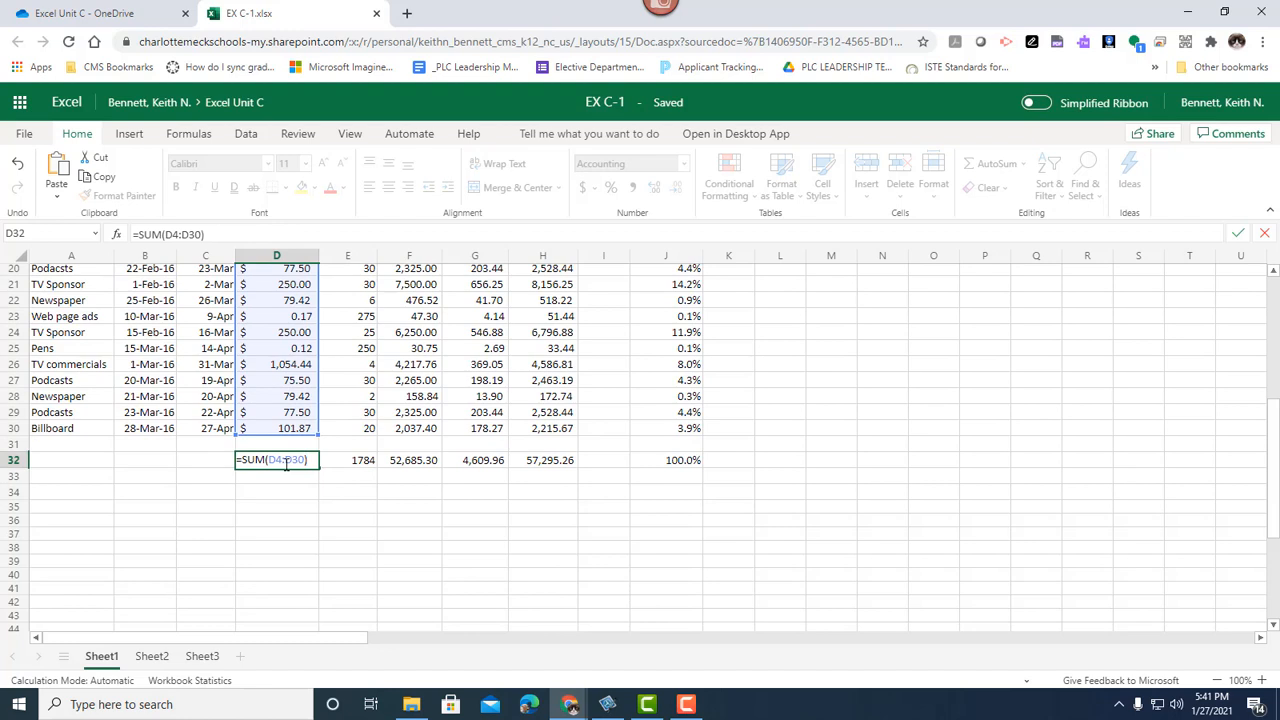
key("Escape")
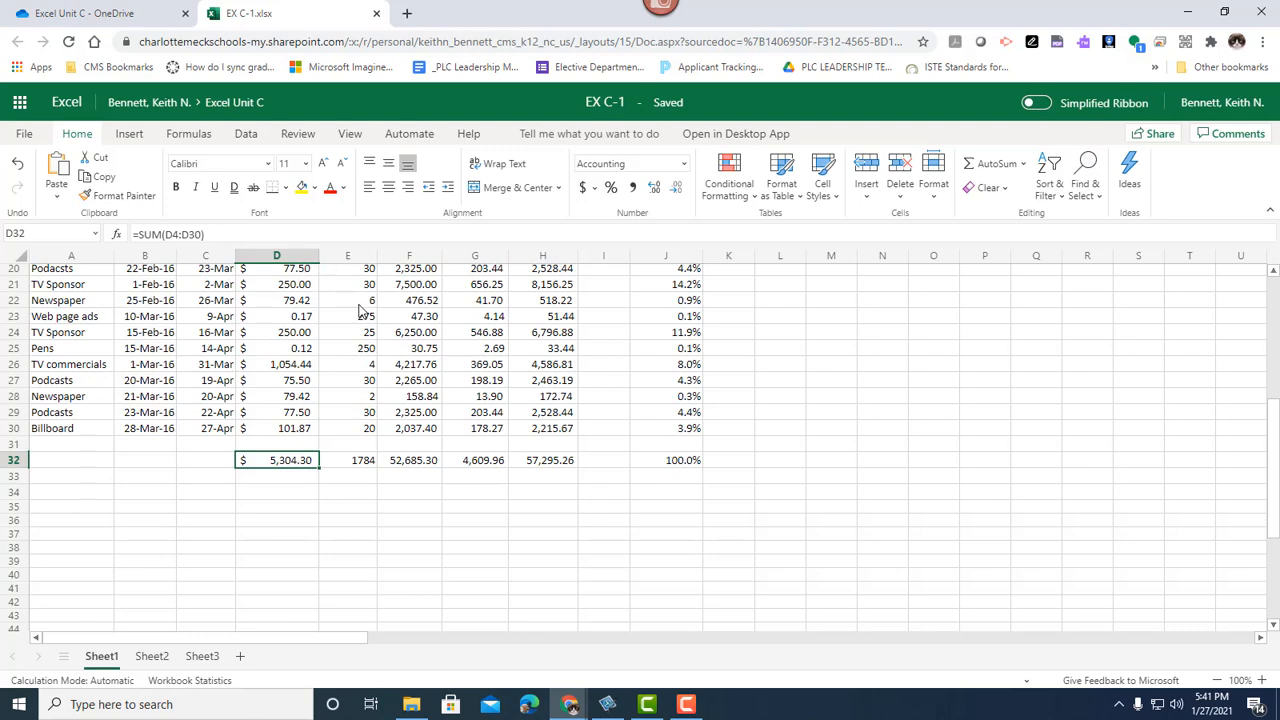
Step: Delete the entire % of Total column J
scroll(363, 312, "up", 6)
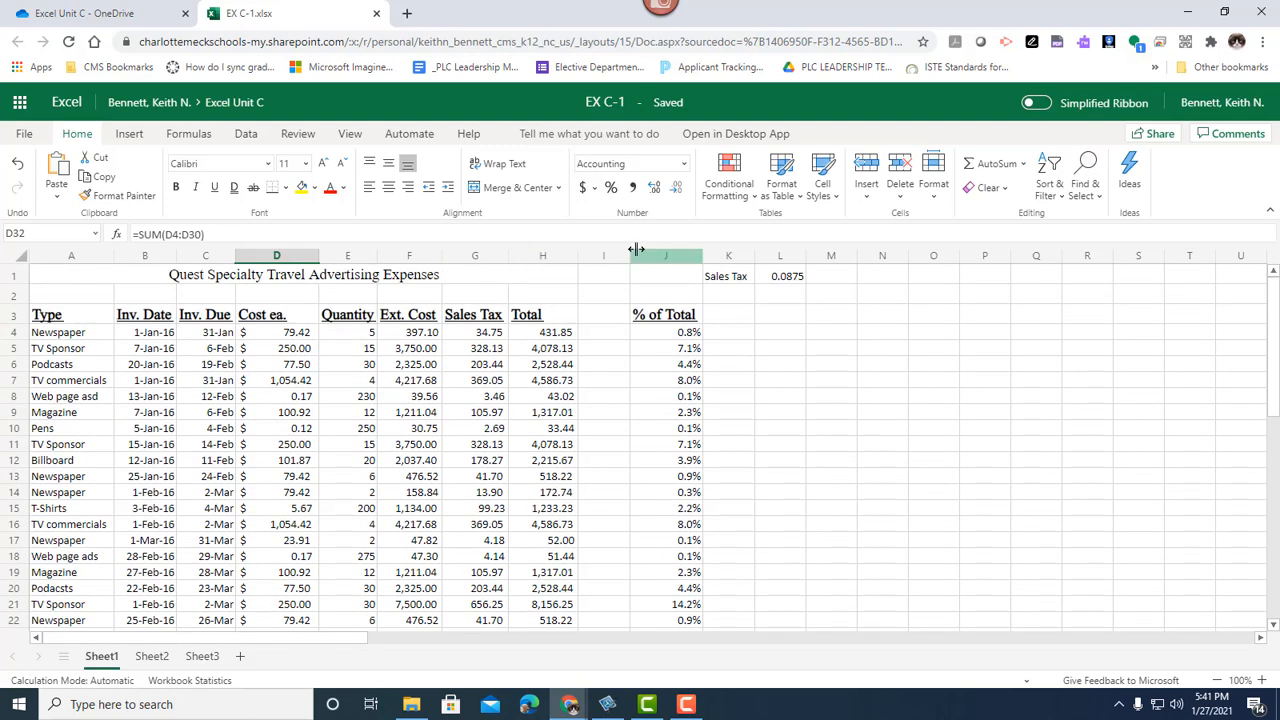
left_click(643, 261)
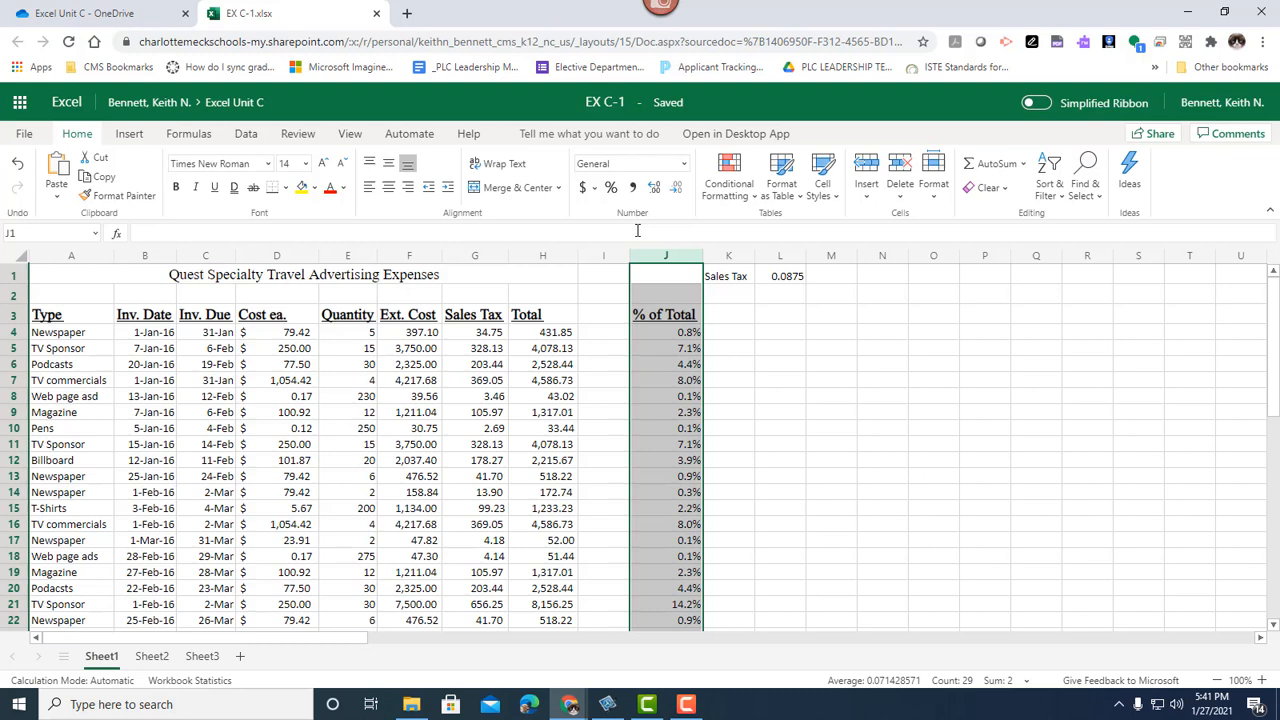
right_click(677, 262)
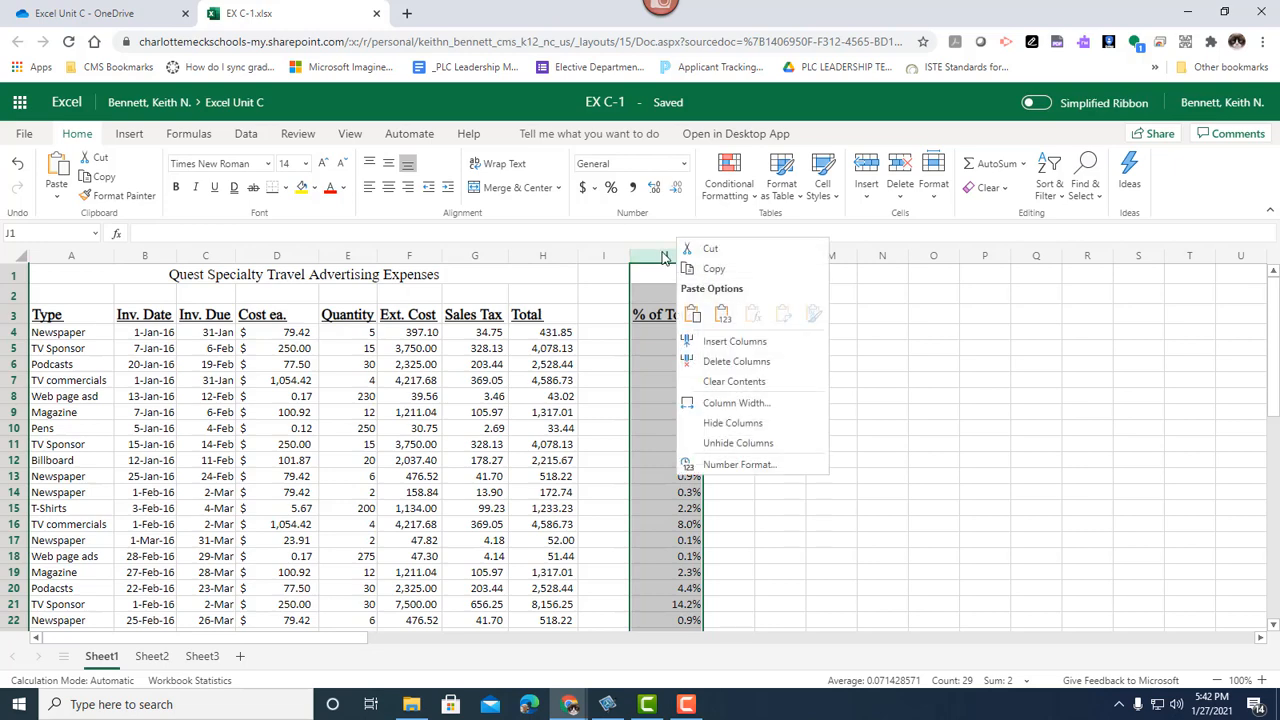
left_click(724, 364)
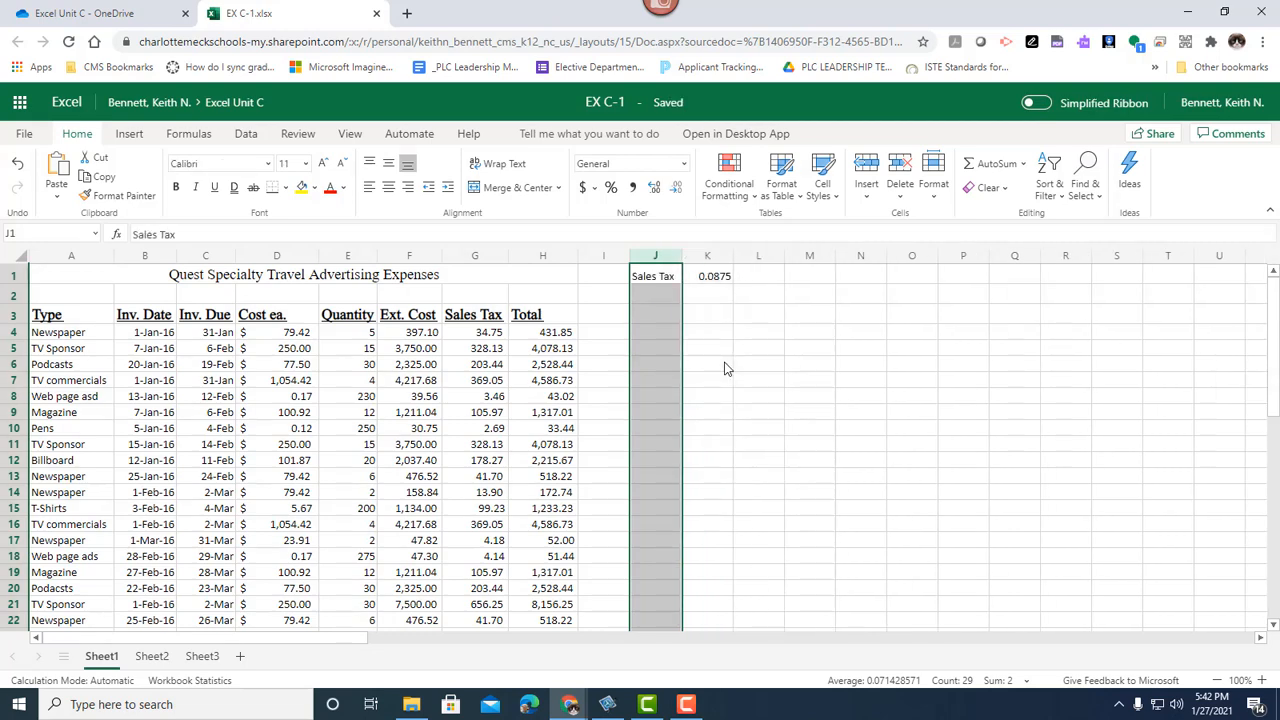